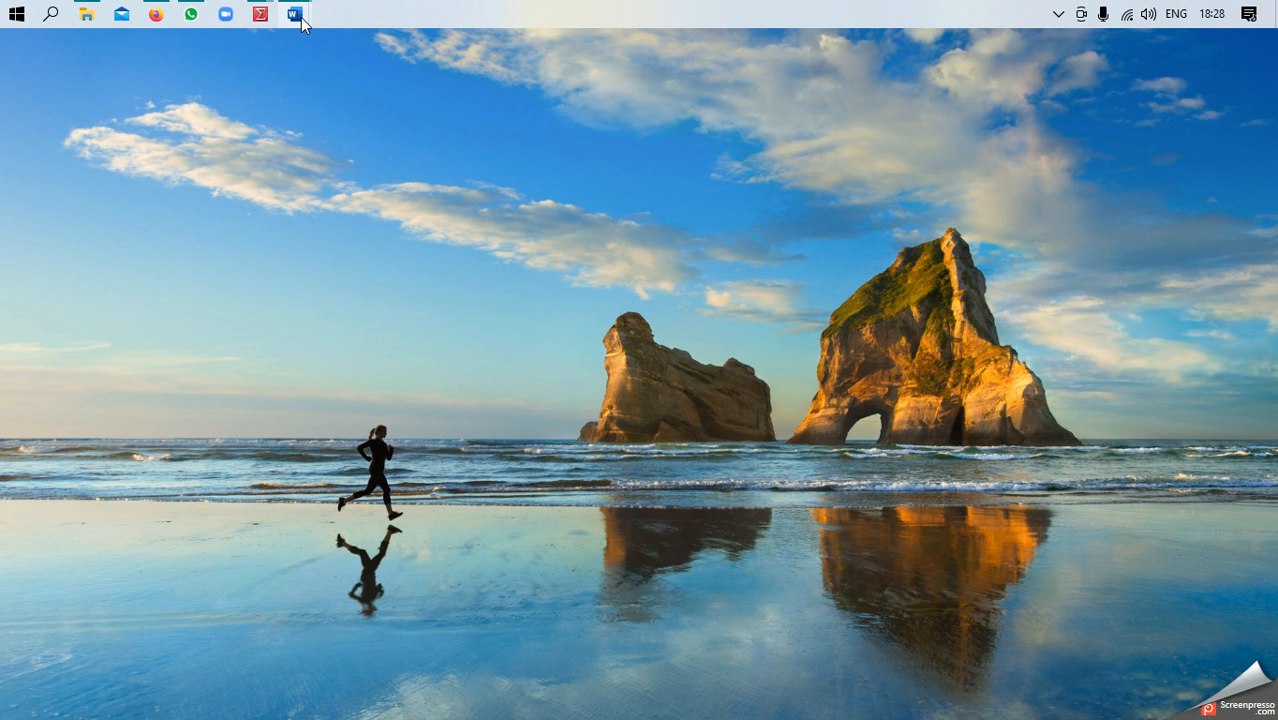
# Switch to the Word document P5 gol 1 and read the case text and its inhibition diameter table
pyautogui.moveTo(301, 20)
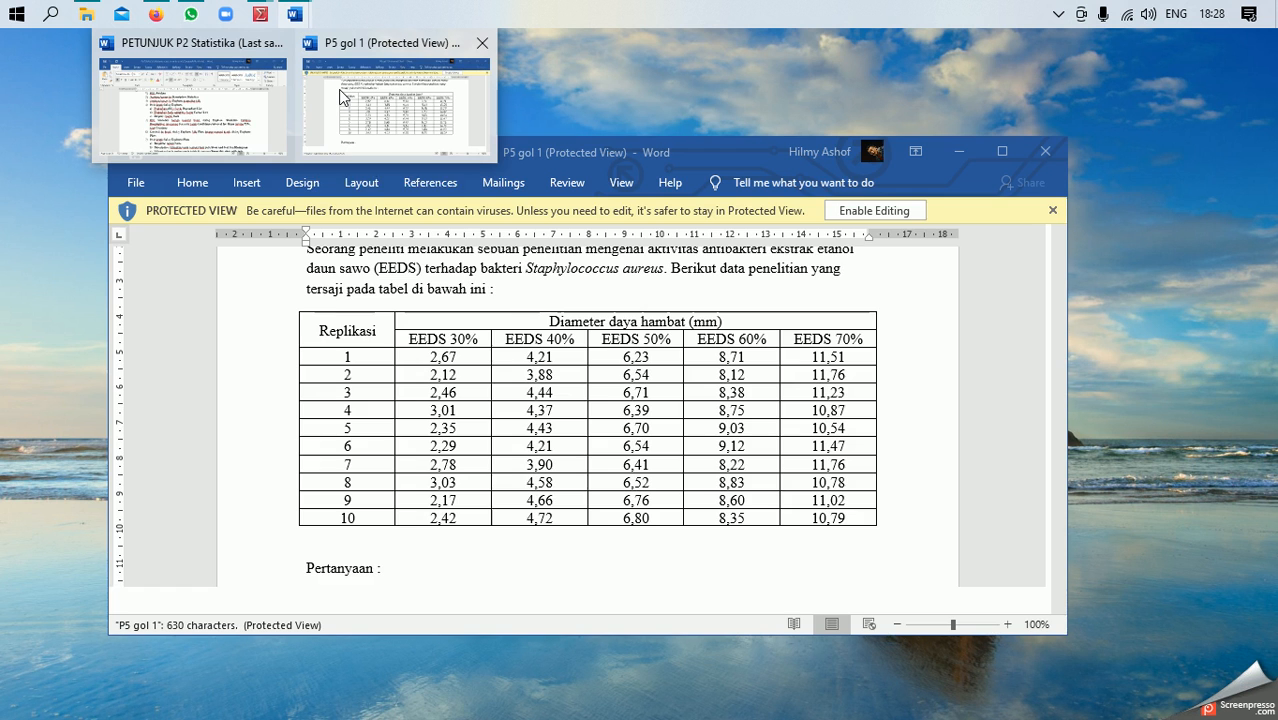
pyautogui.moveTo(338, 89)
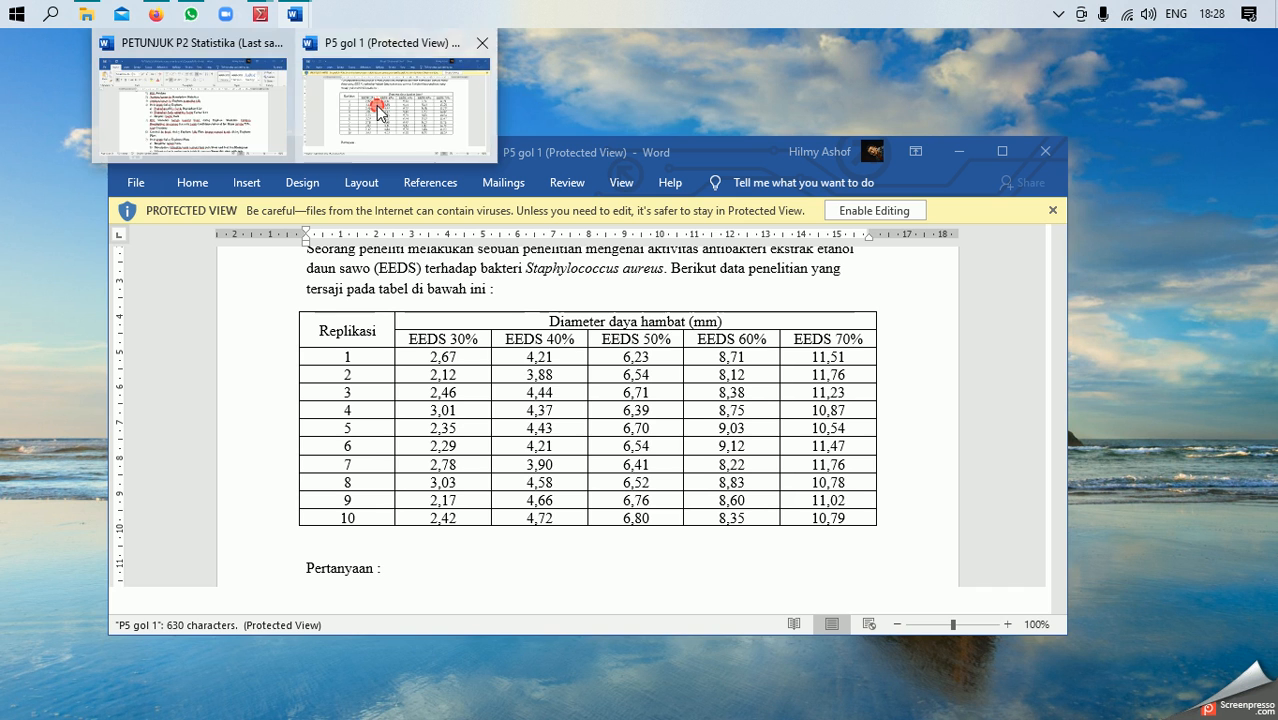
pyautogui.click(377, 106)
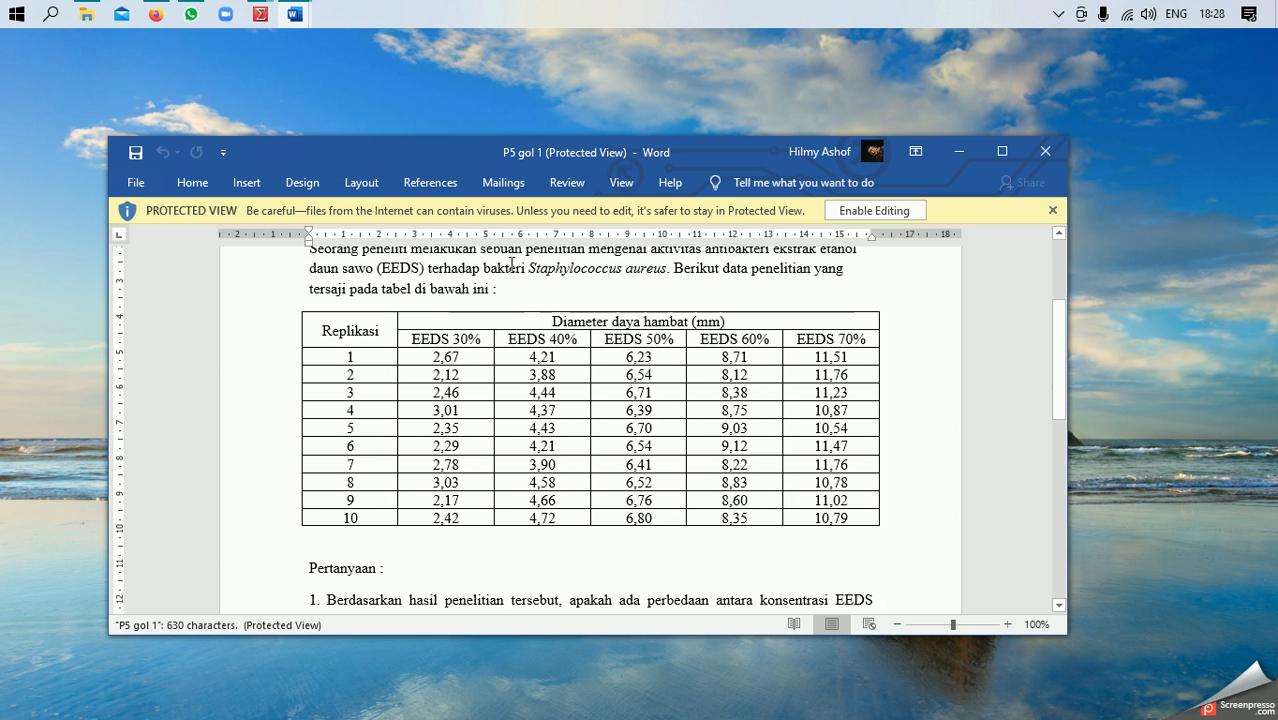
pyautogui.scroll(3, 521, 367)
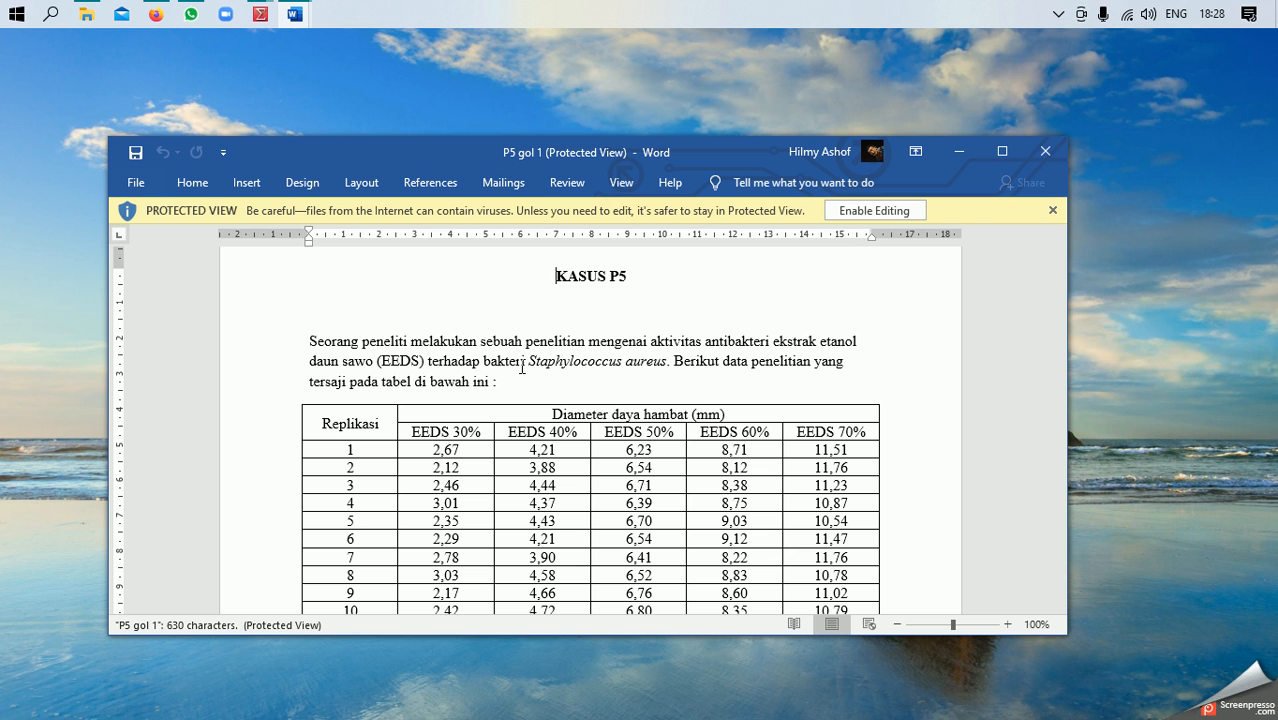
pyautogui.scroll(-2, 566, 523)
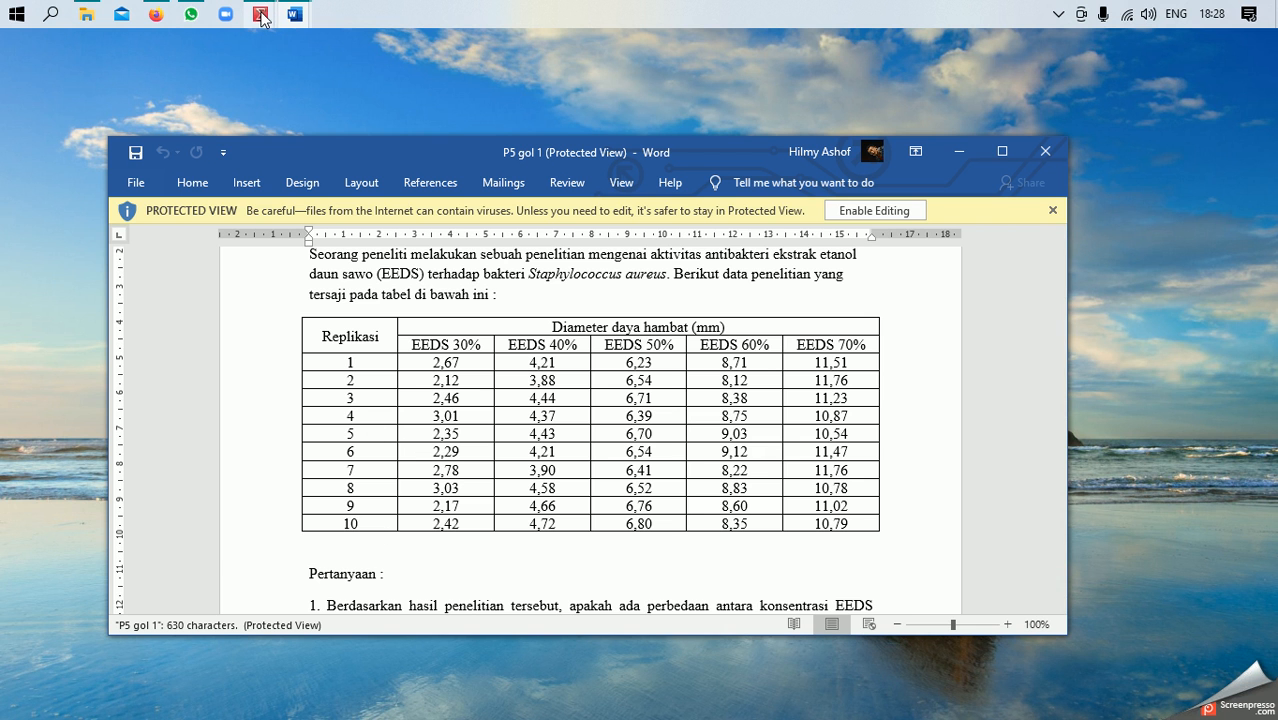
# Switch to the SPSS data file Untitled1 and review the names, labels and decimals defined for variables DDH1 to DDH5
pyautogui.moveTo(262, 17)
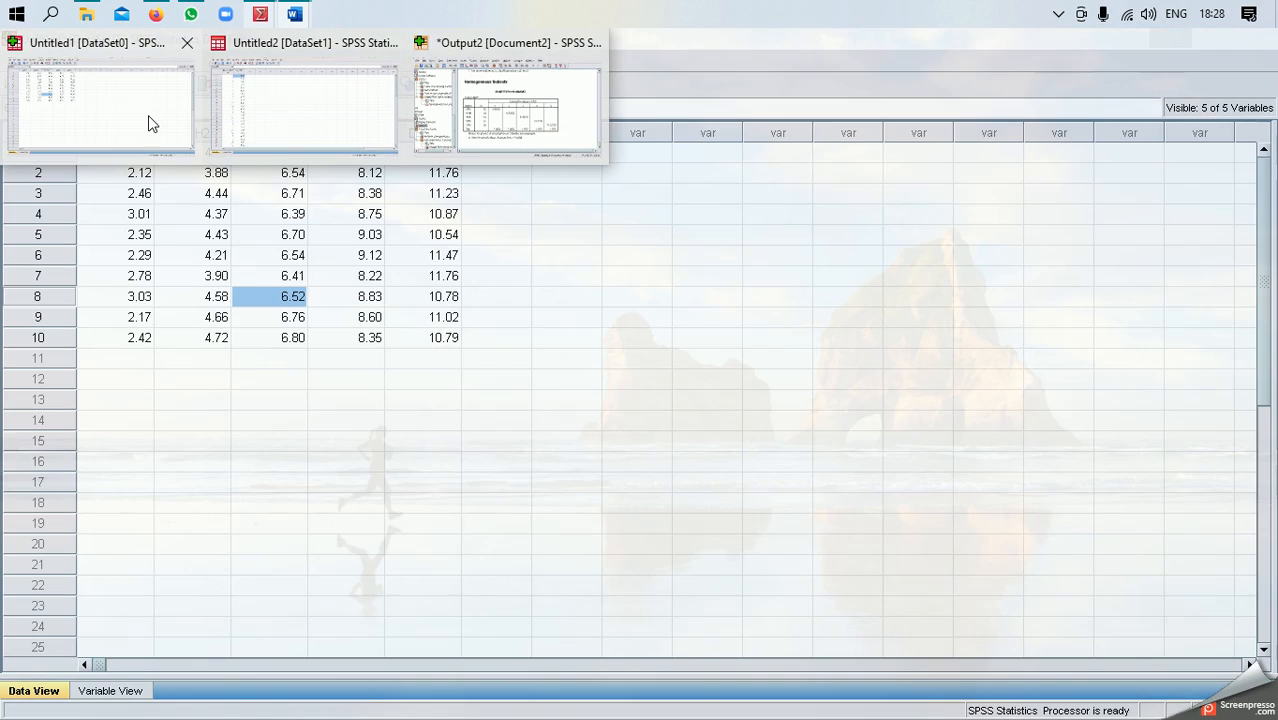
pyautogui.click(148, 118)
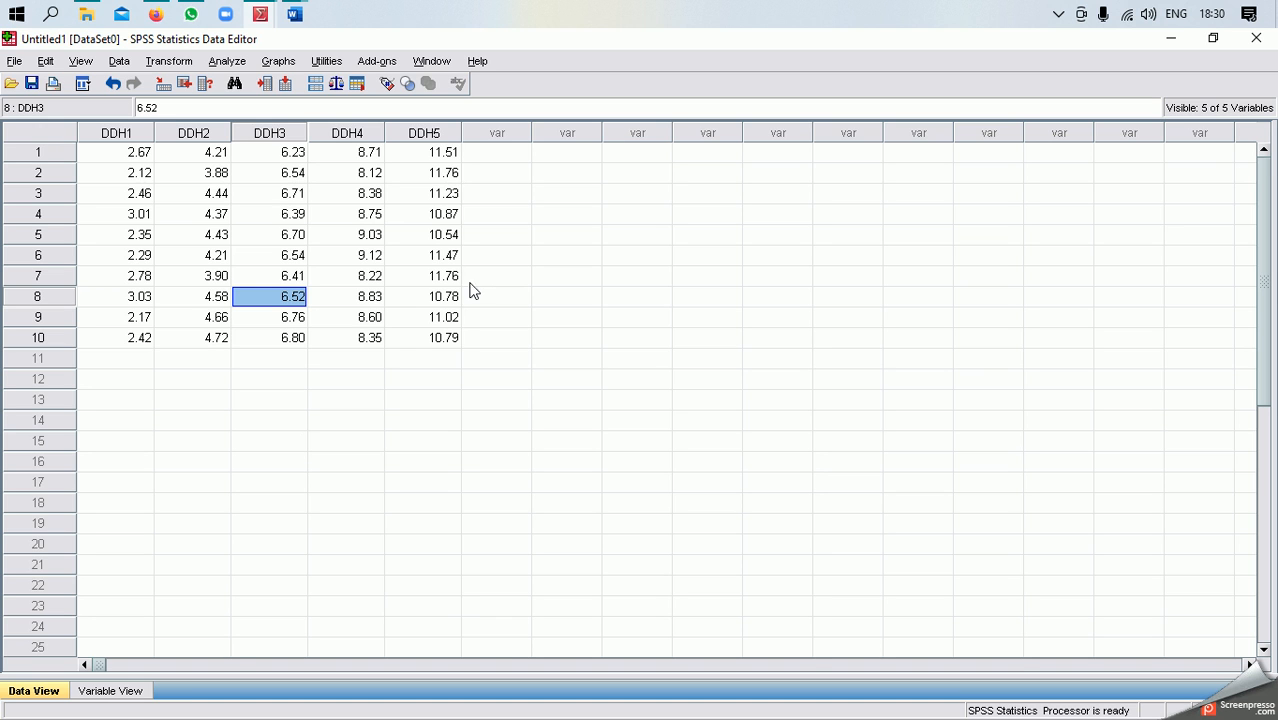
pyautogui.click(110, 691)
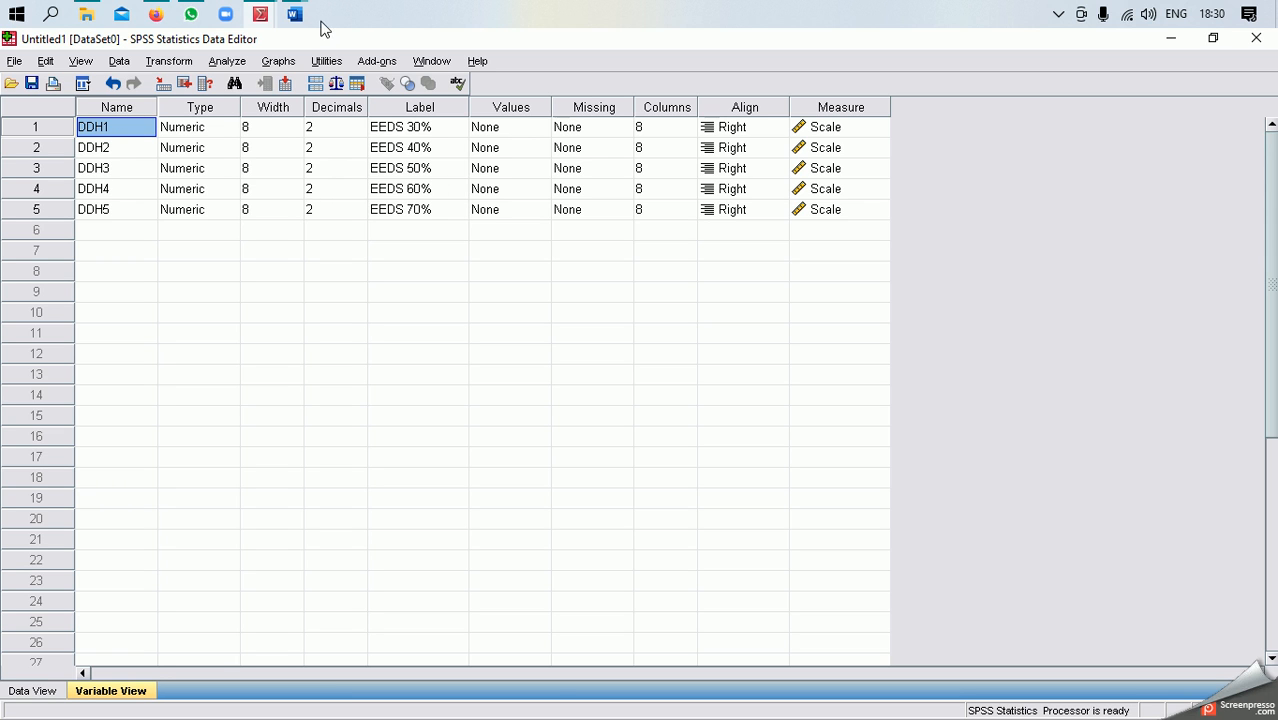
pyautogui.click(114, 168)
pyautogui.click(113, 194)
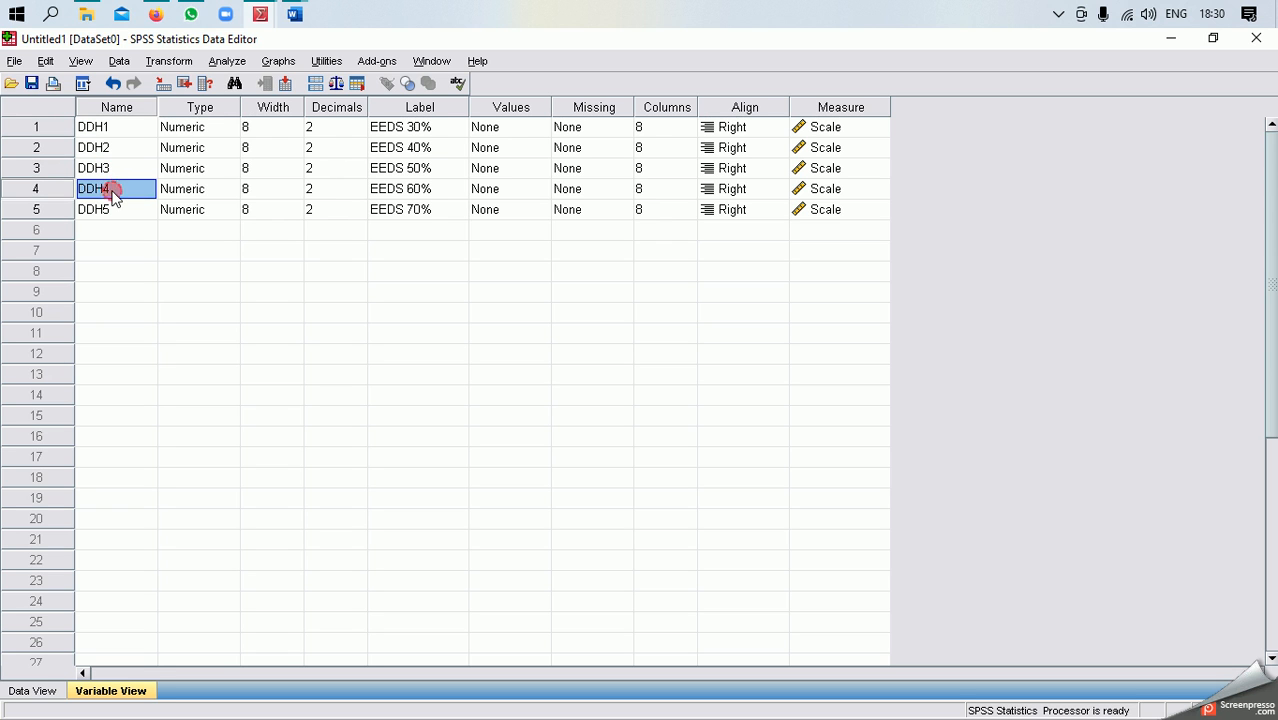
pyautogui.click(101, 216)
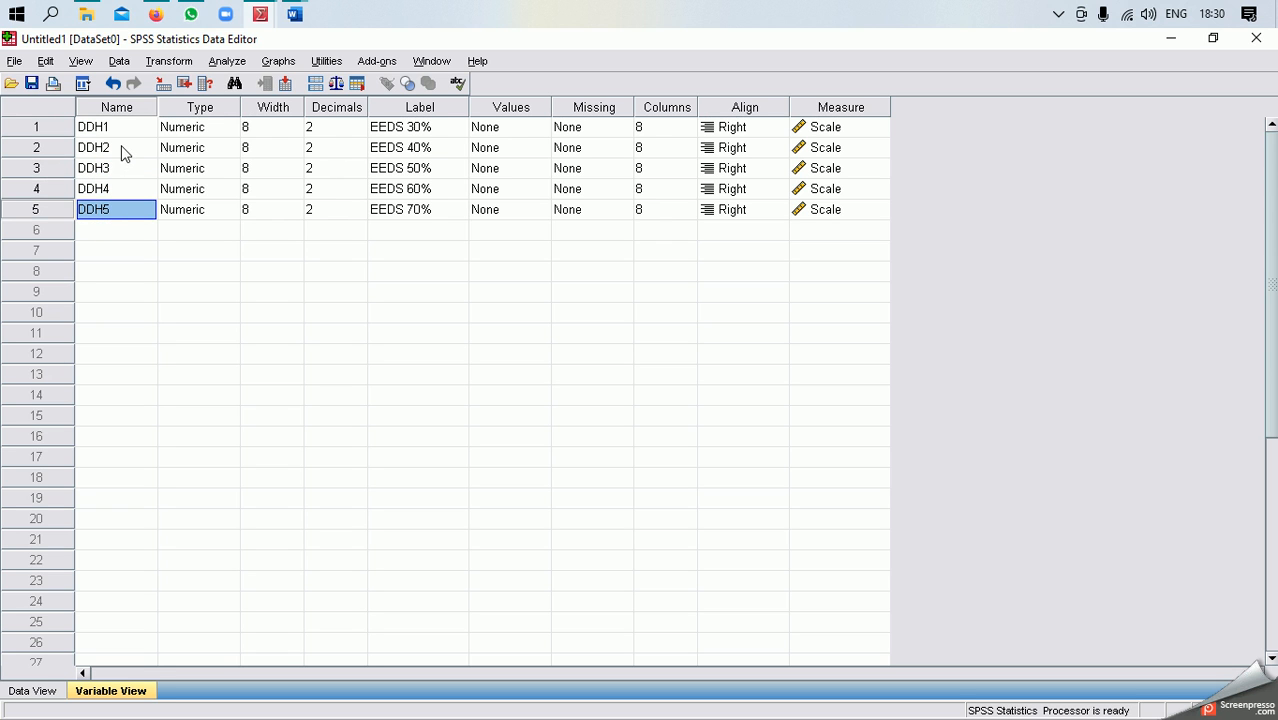
pyautogui.click(416, 129)
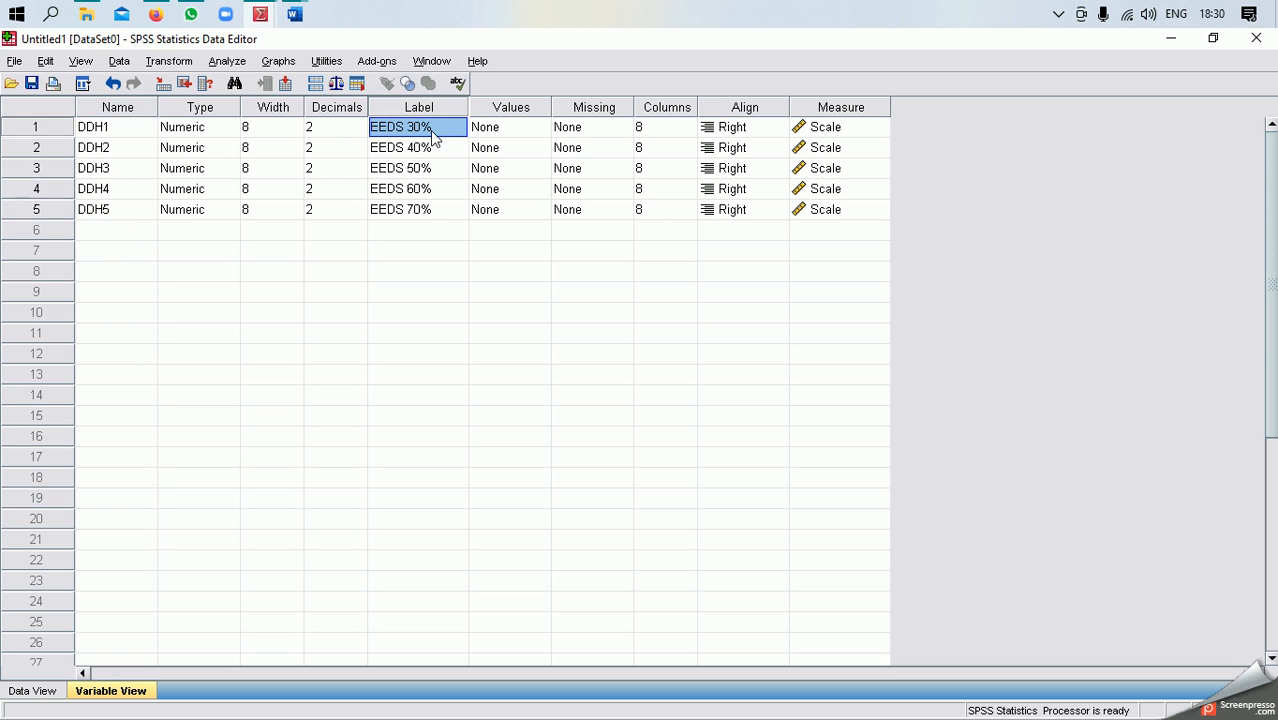
pyautogui.click(422, 149)
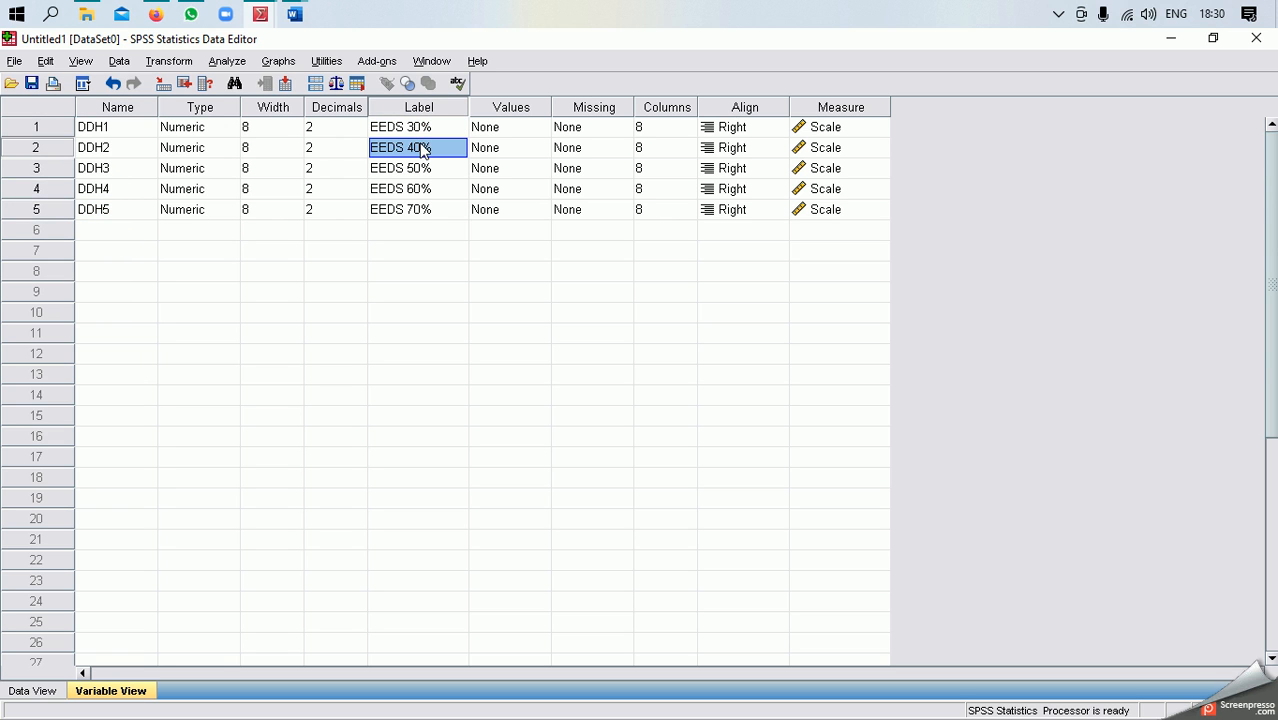
pyautogui.click(425, 170)
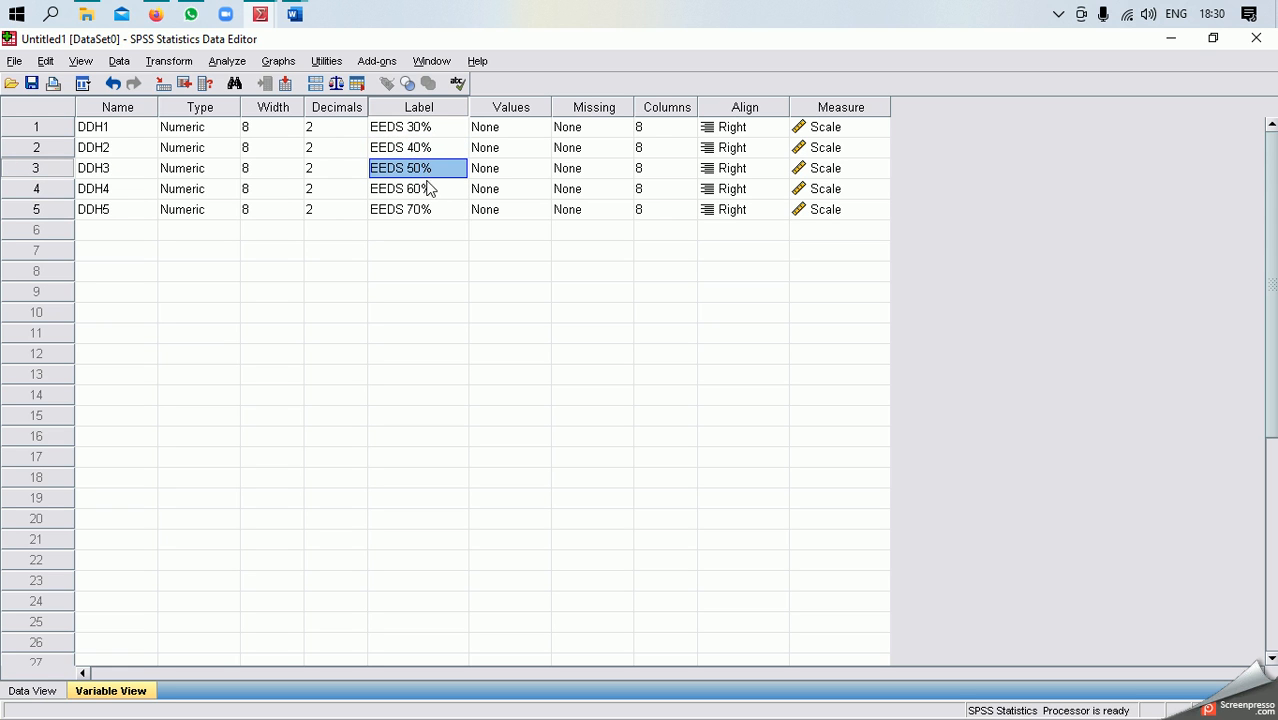
pyautogui.click(425, 191)
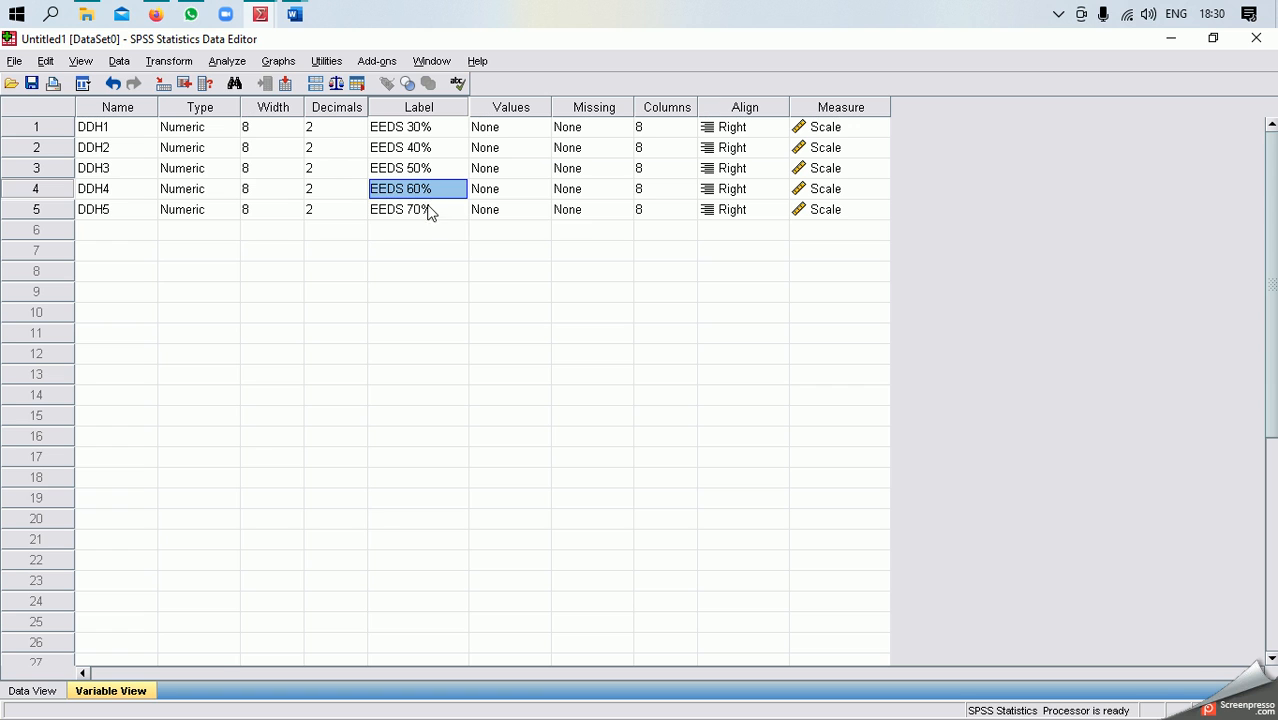
pyautogui.click(429, 210)
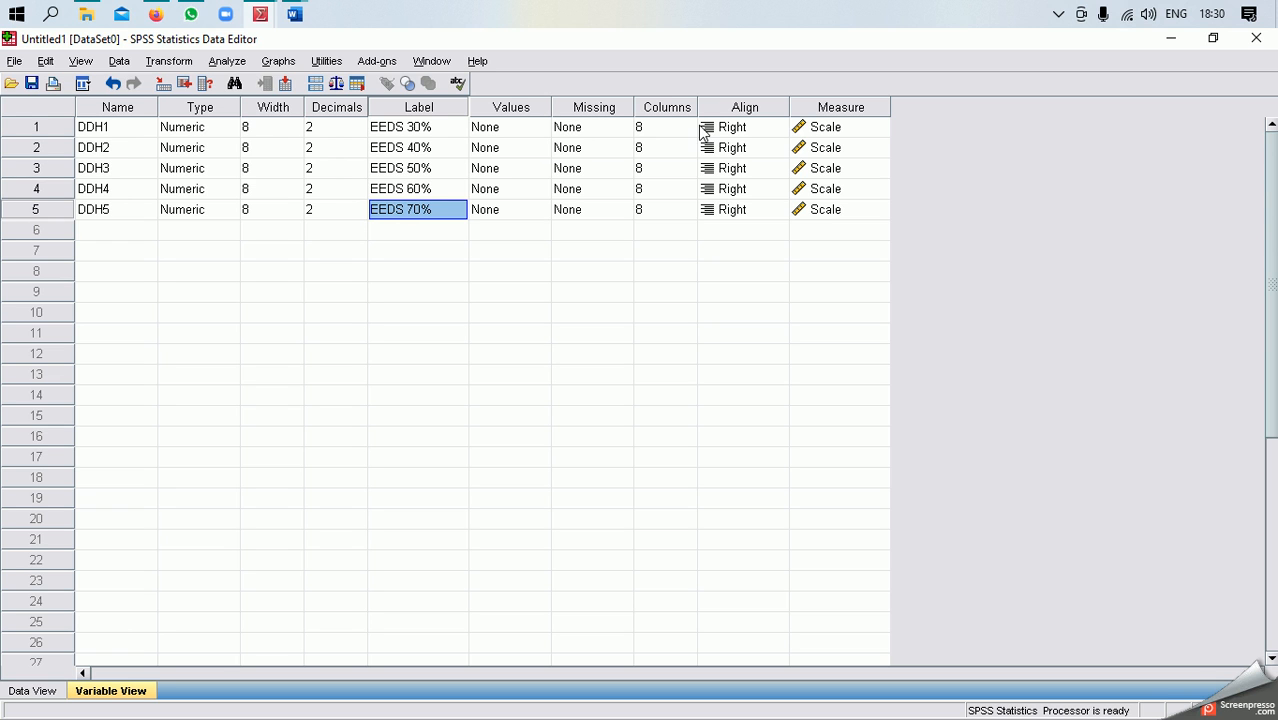
pyautogui.click(311, 207)
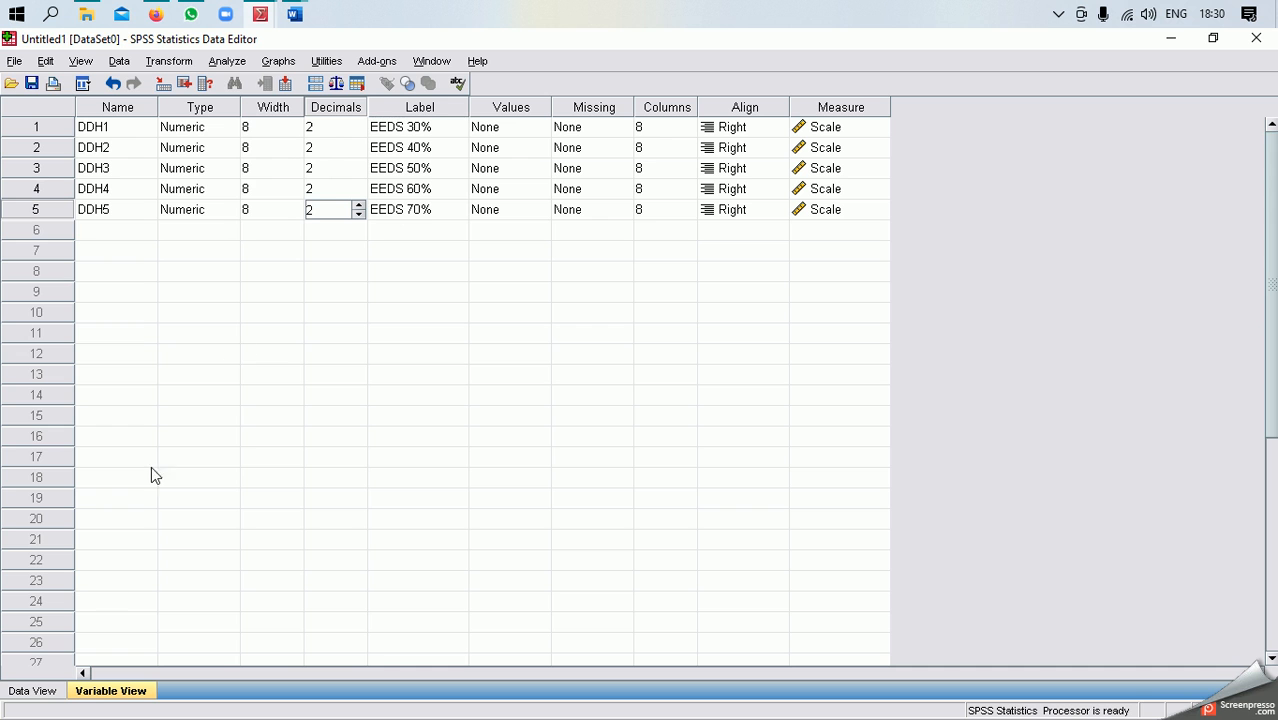
# Return to the data sheet and review the entered values across columns DDH1 to DDH5
pyautogui.click(30, 691)
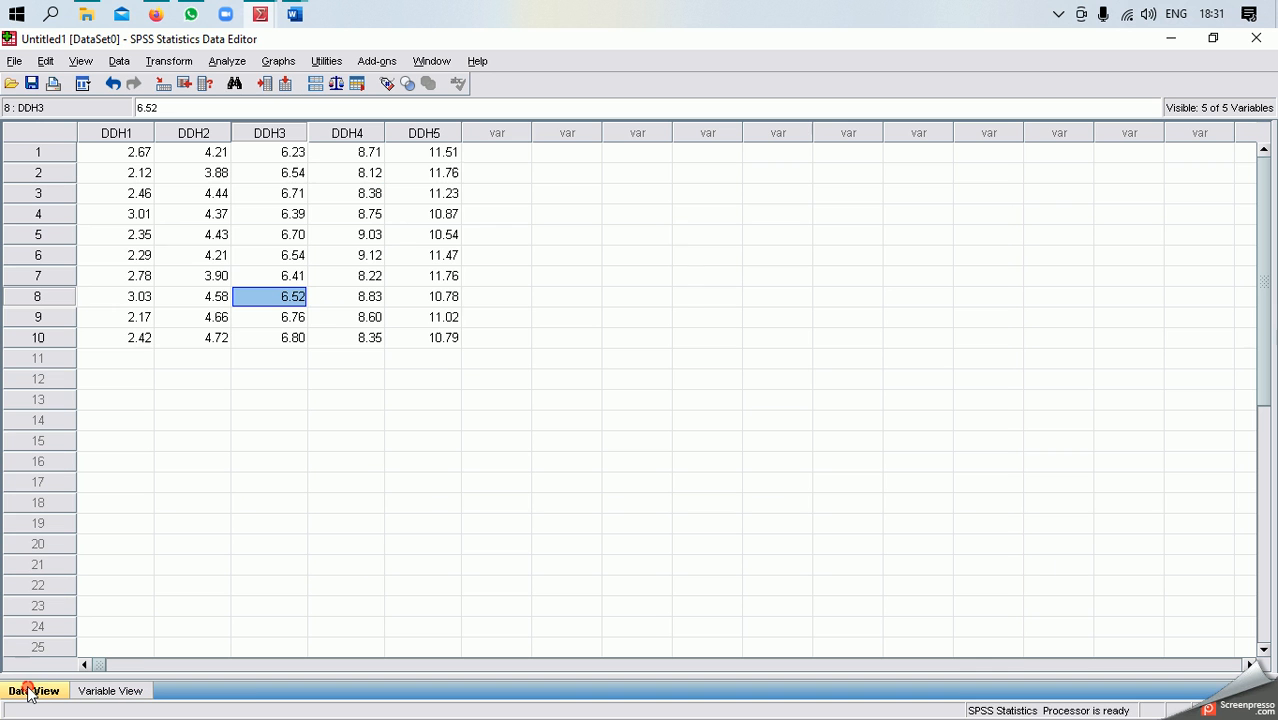
pyautogui.click(320, 338)
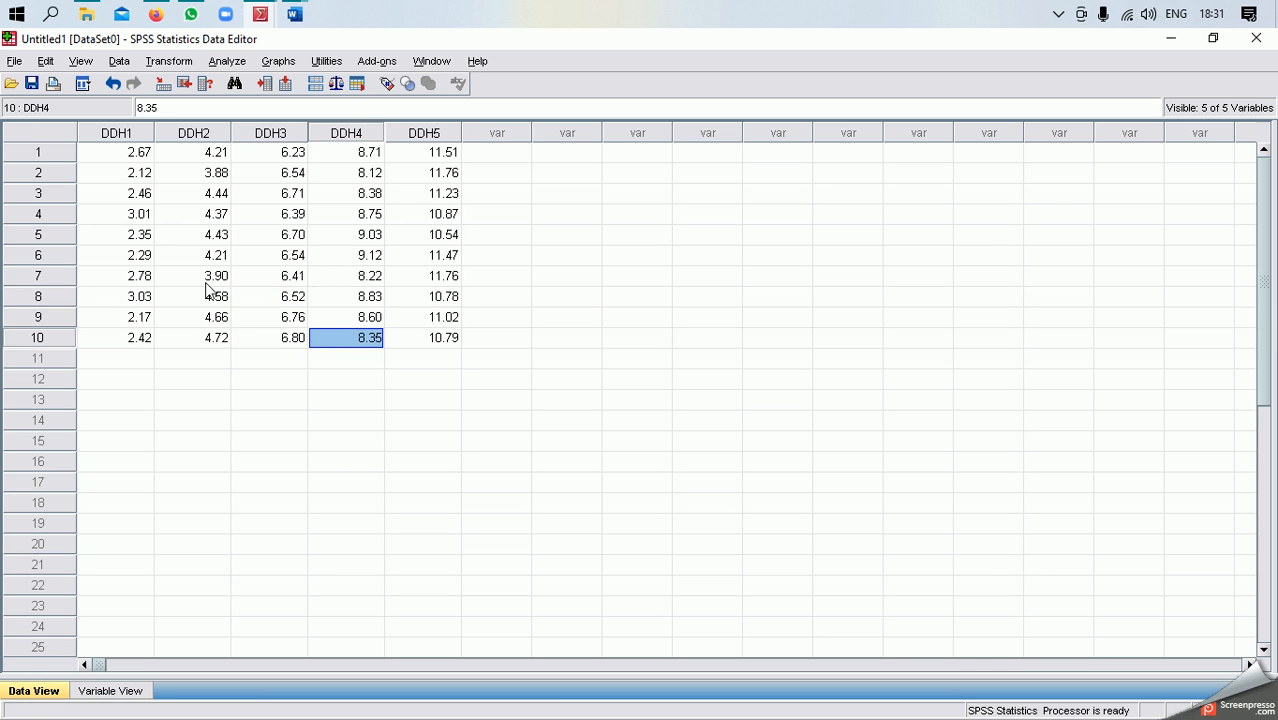
pyautogui.click(145, 238)
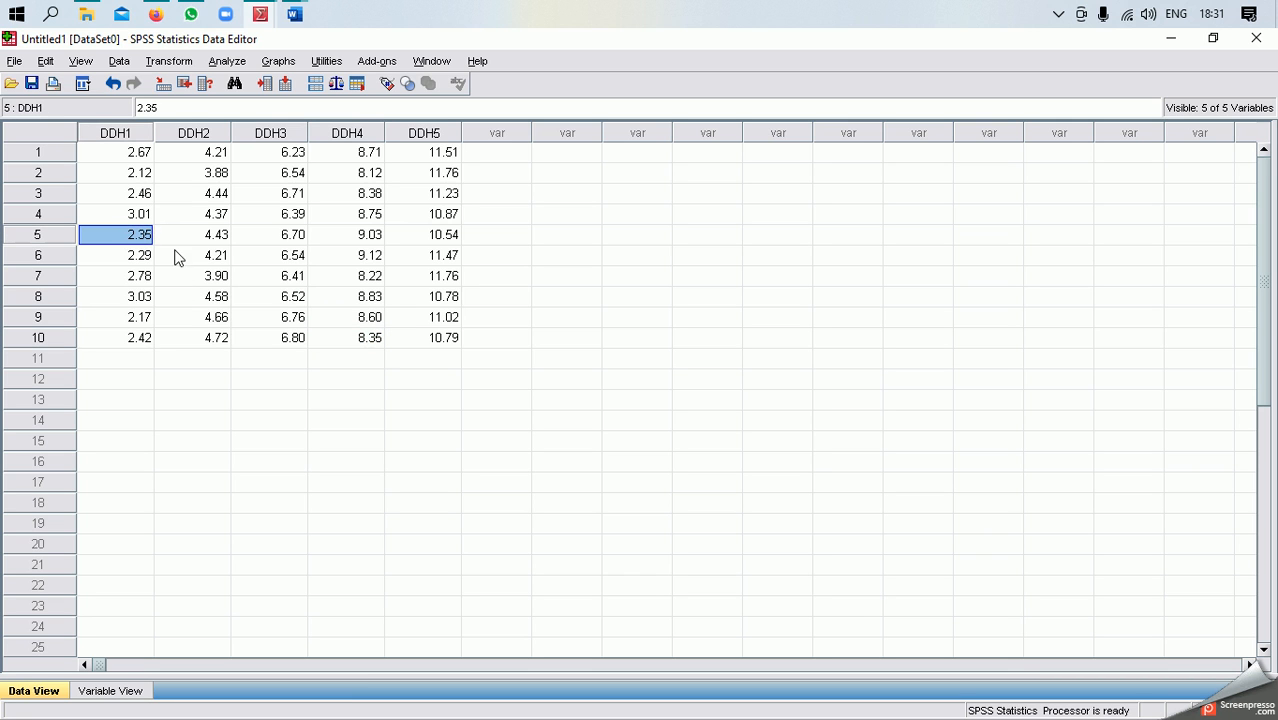
pyautogui.click(229, 195)
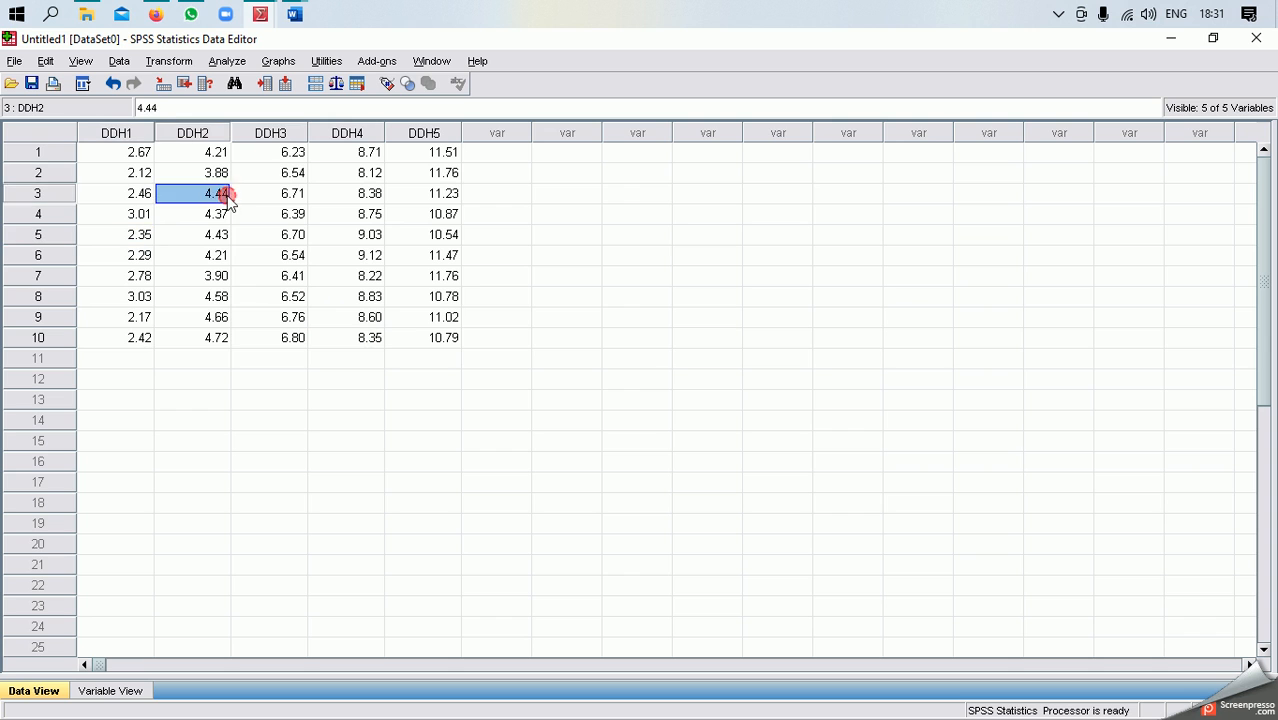
pyautogui.click(300, 170)
pyautogui.click(348, 198)
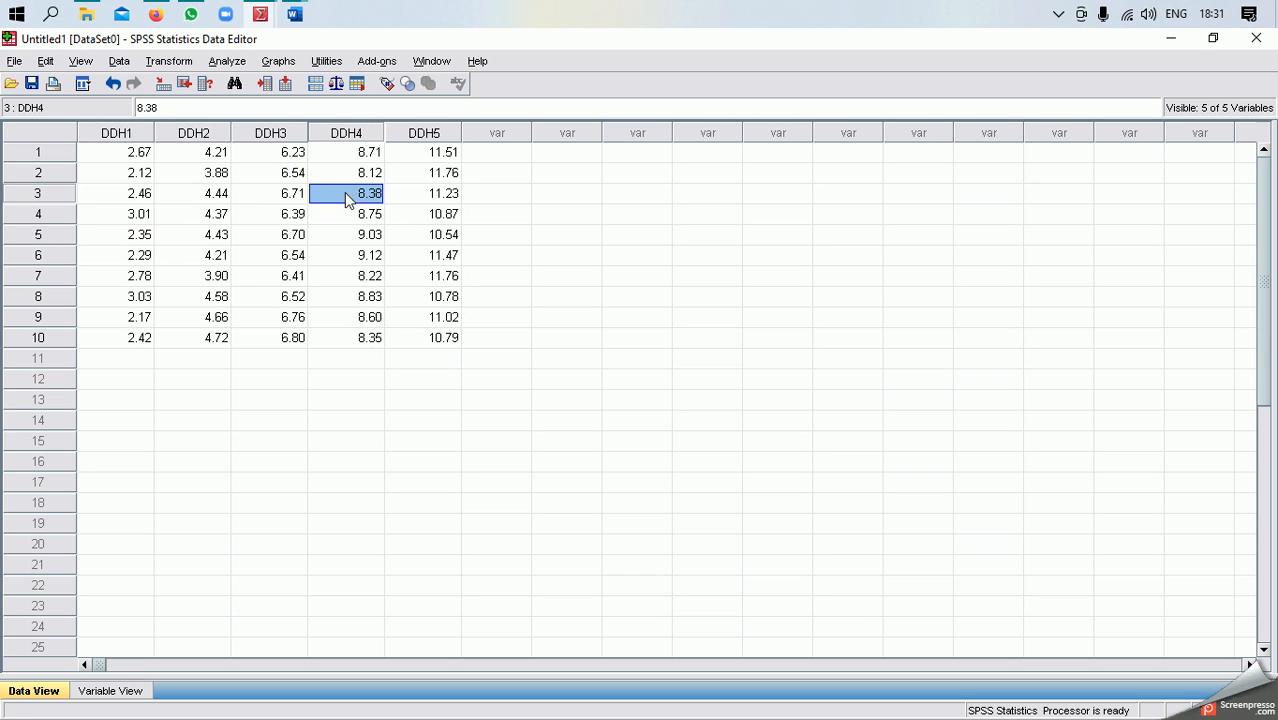
pyautogui.click(430, 196)
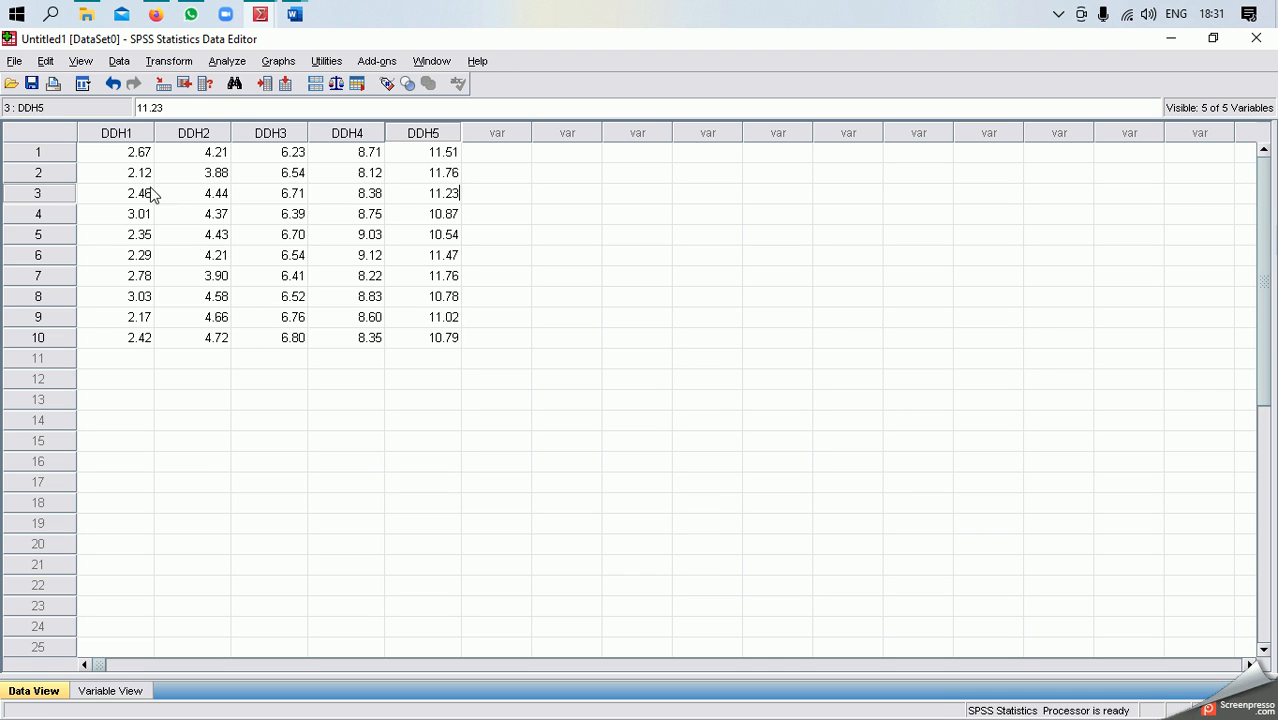
# Start the Explore analysis under descriptive statistics and remove all five variables, EEDS 30% to EEDS 70%, from the dependent list
pyautogui.moveTo(285, 28)
pyautogui.click(219, 64)
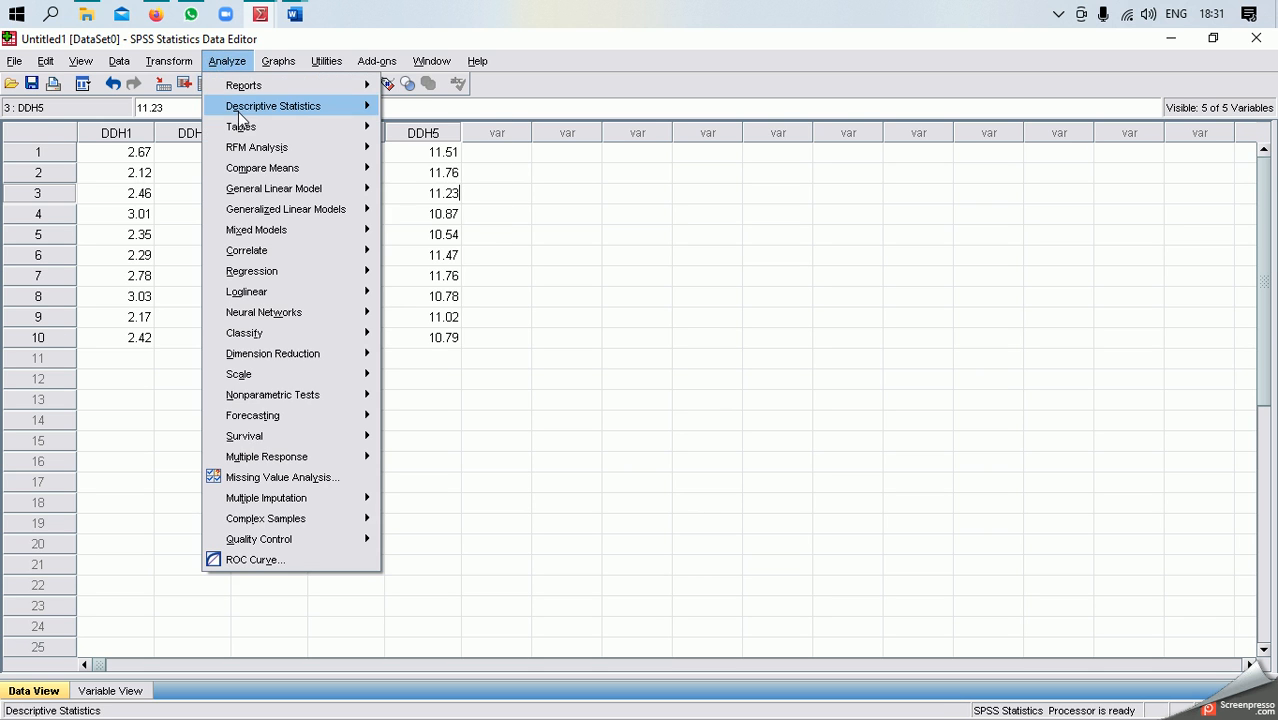
pyautogui.moveTo(238, 112)
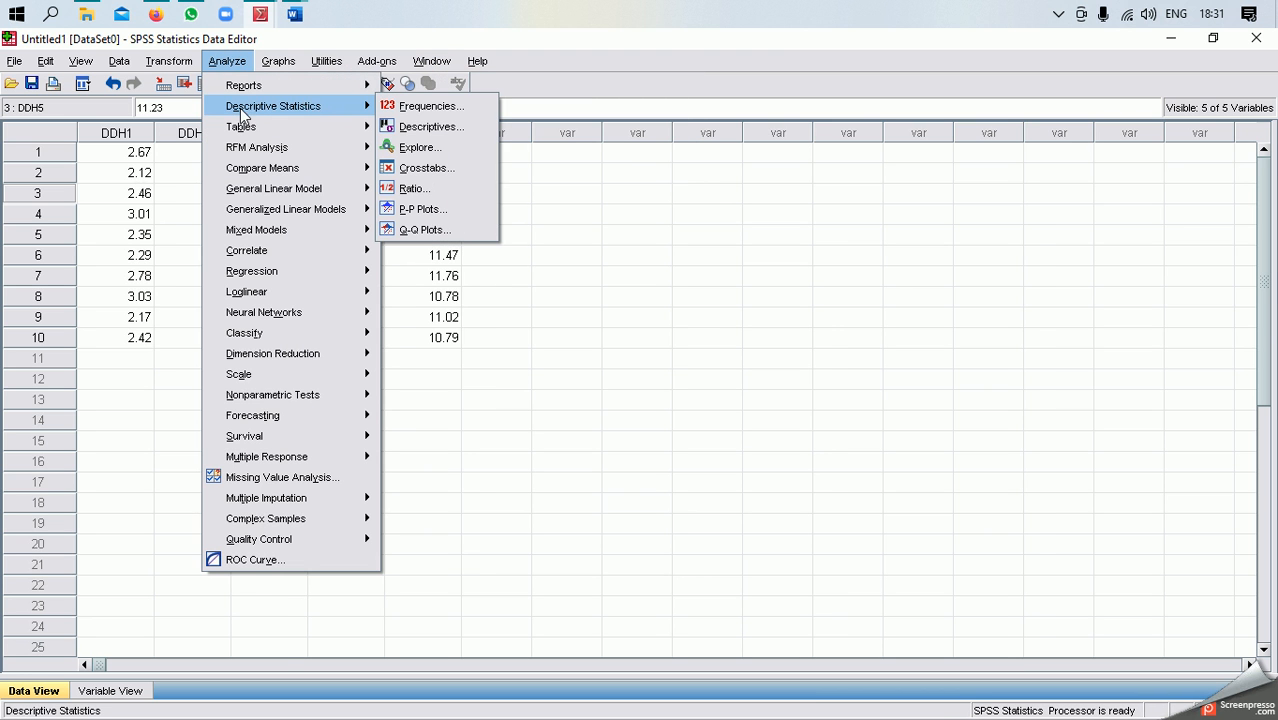
pyautogui.click(435, 149)
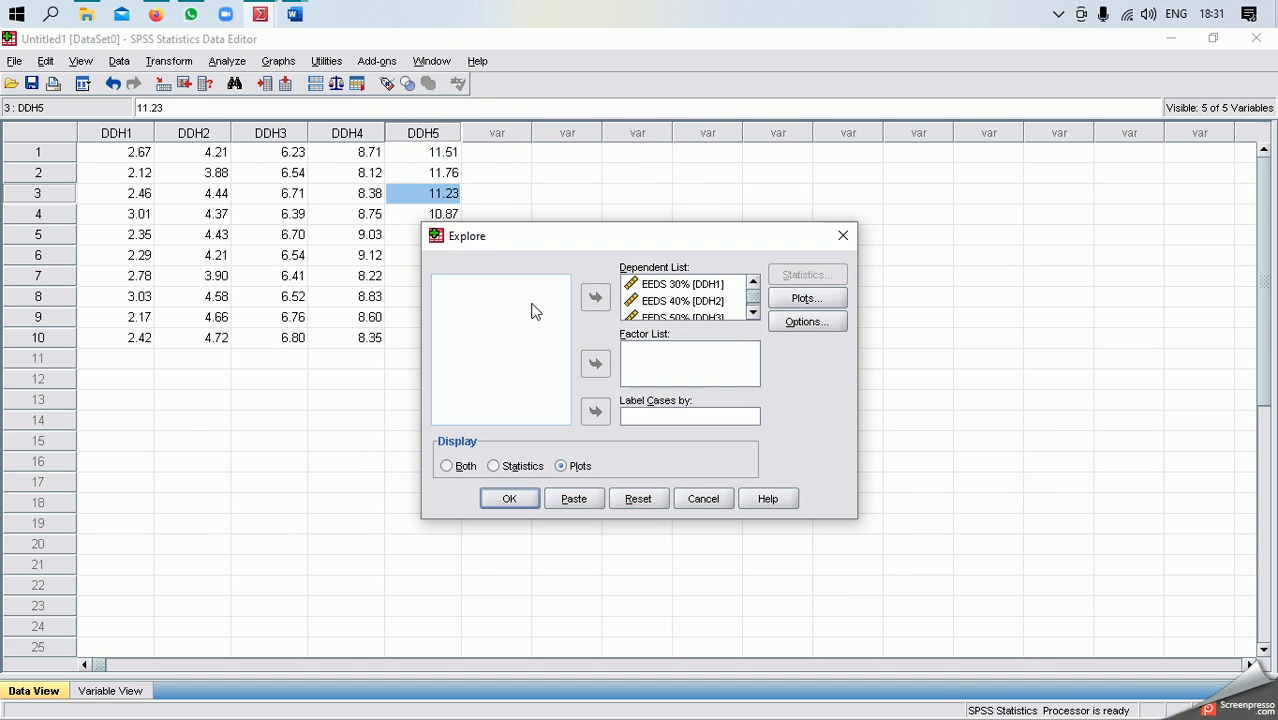
pyautogui.click(648, 285)
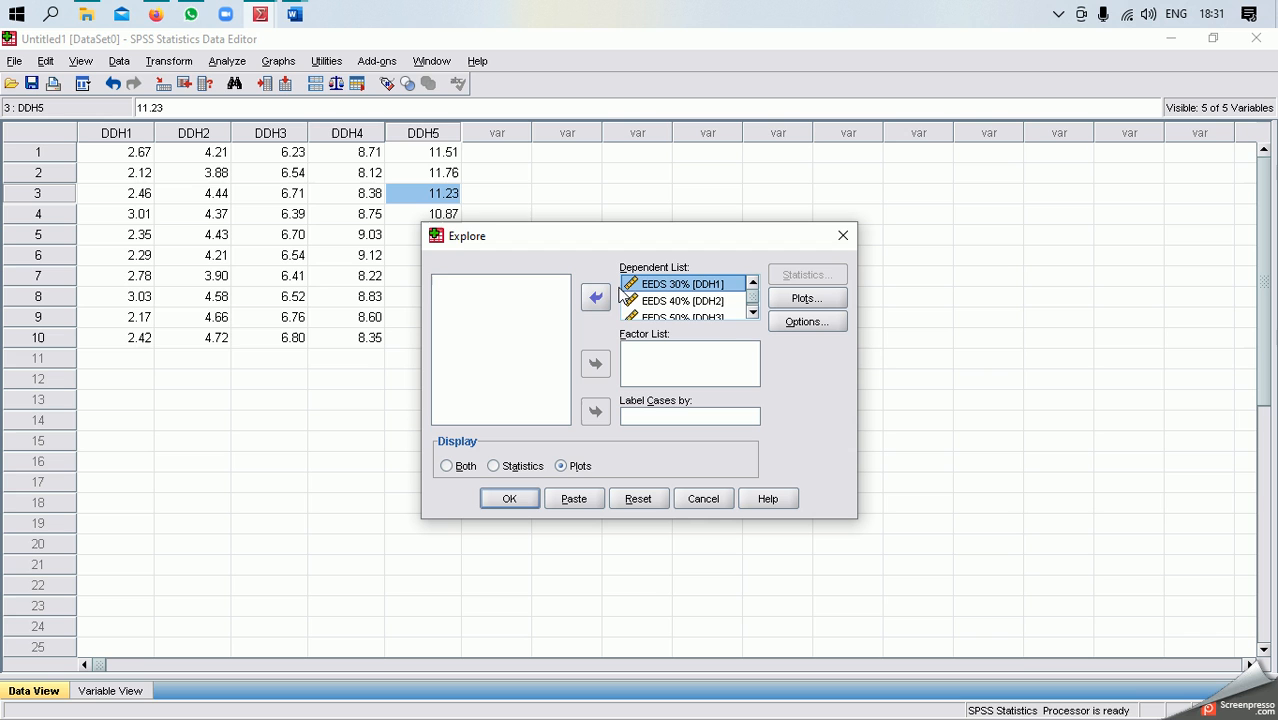
pyautogui.click(594, 300)
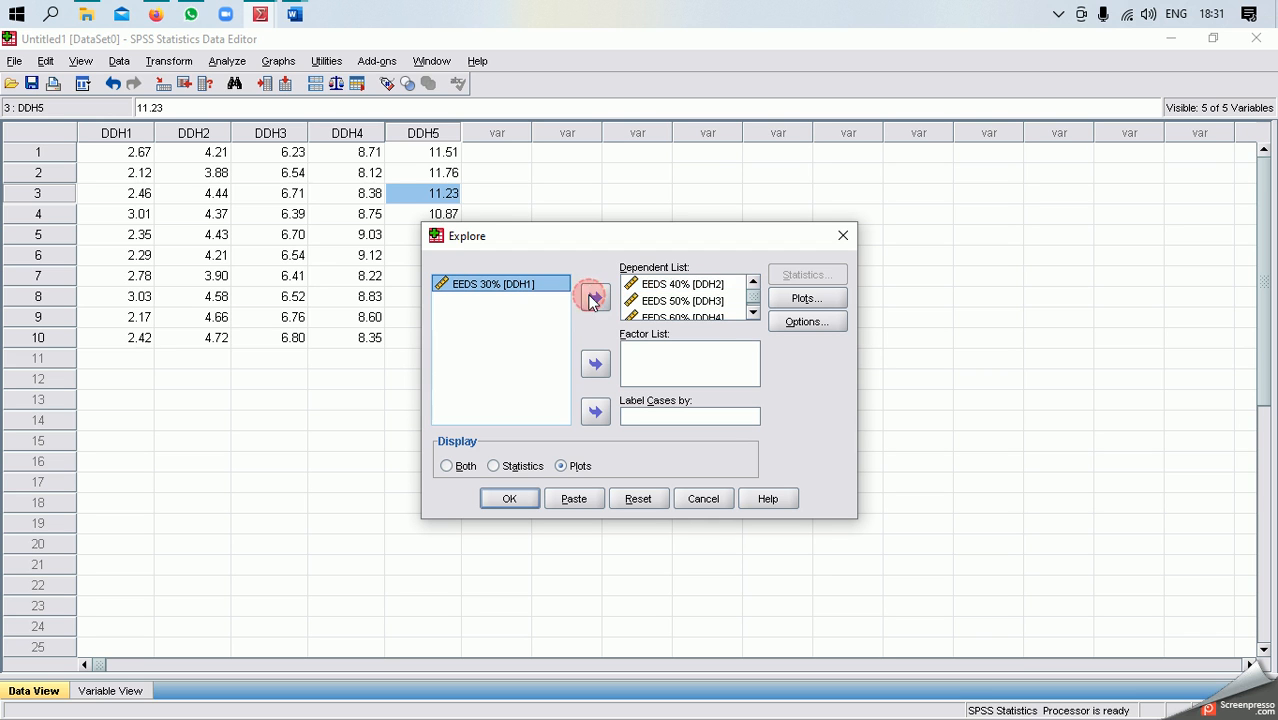
pyautogui.click(640, 286)
pyautogui.click(595, 297)
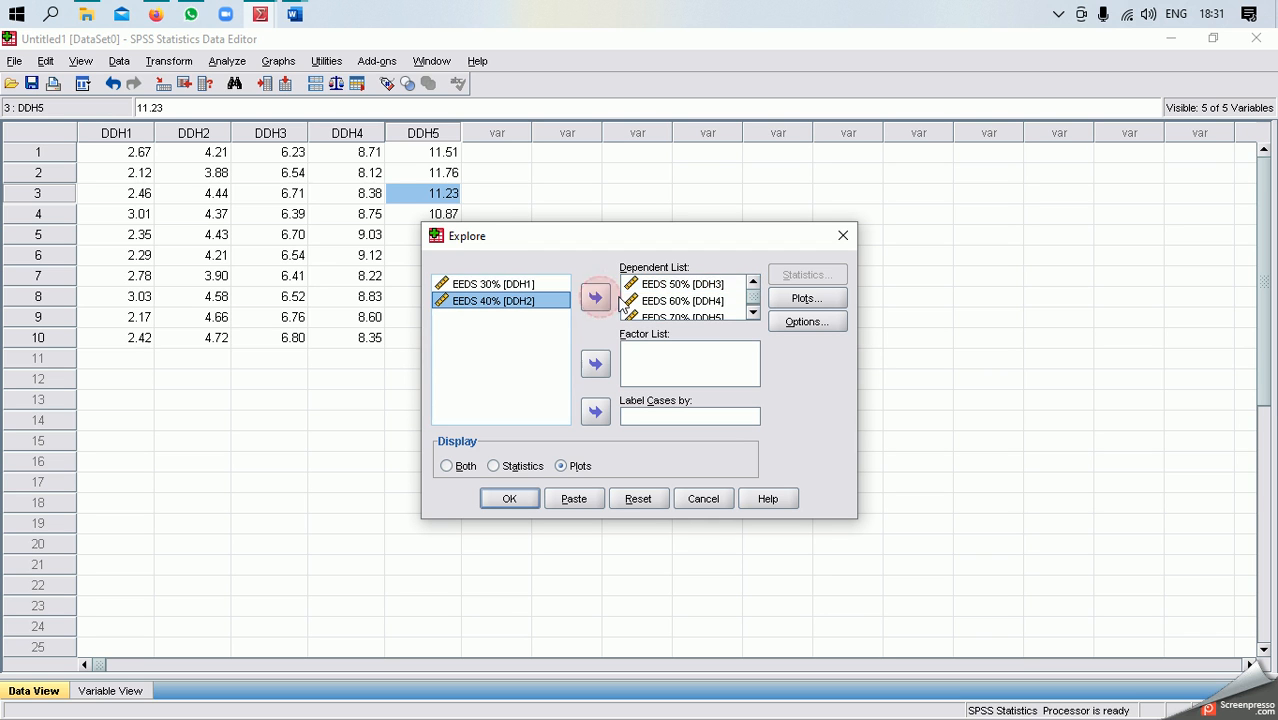
pyautogui.click(640, 288)
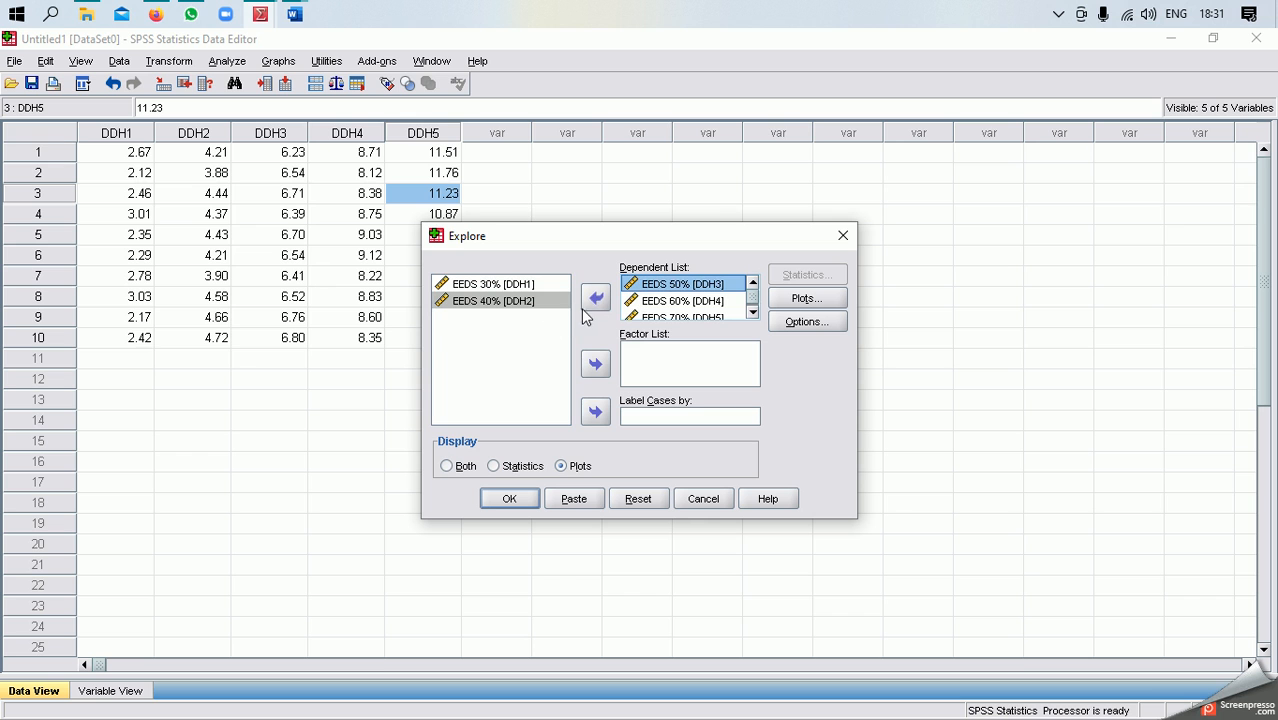
pyautogui.click(595, 297)
pyautogui.click(664, 287)
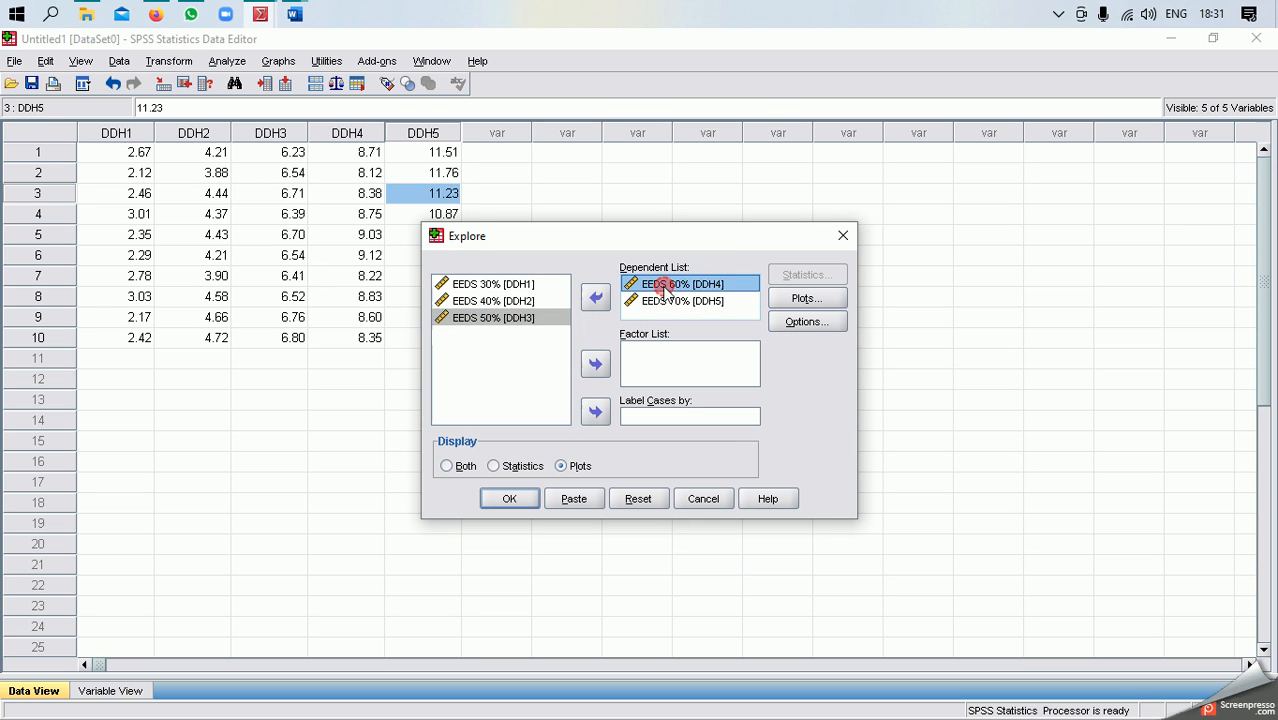
pyautogui.click(595, 299)
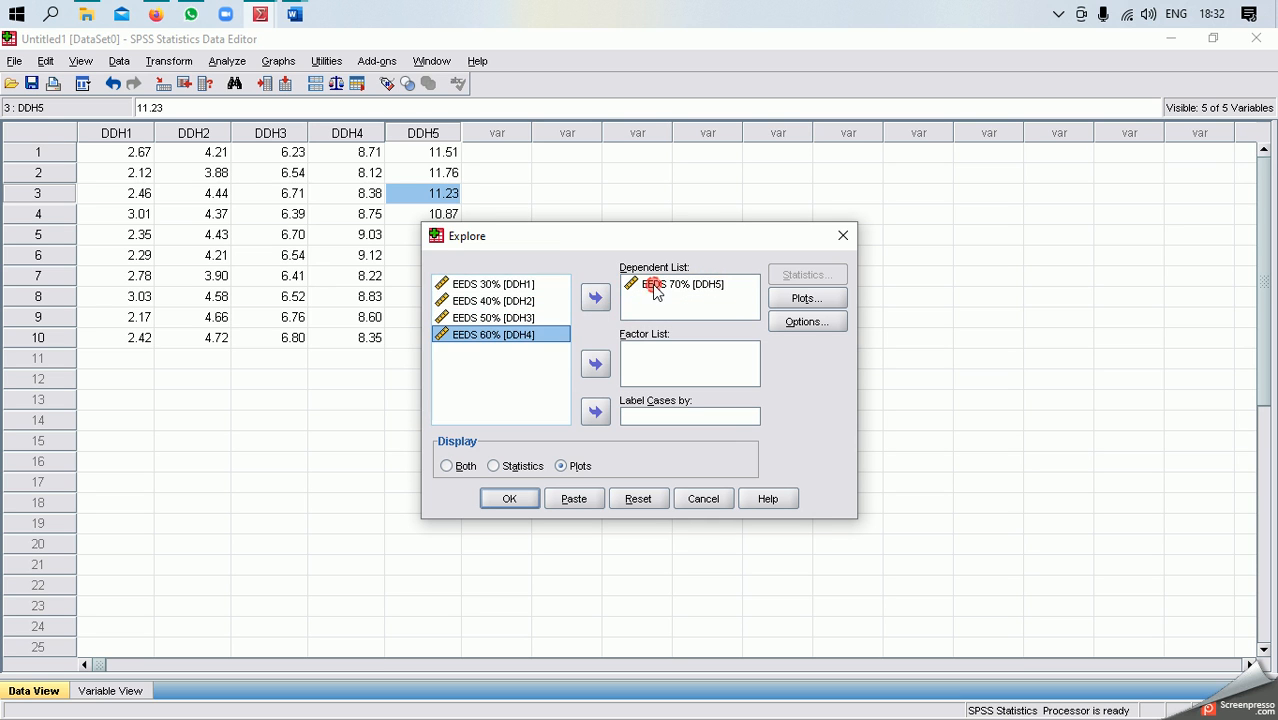
pyautogui.click(653, 286)
pyautogui.click(597, 296)
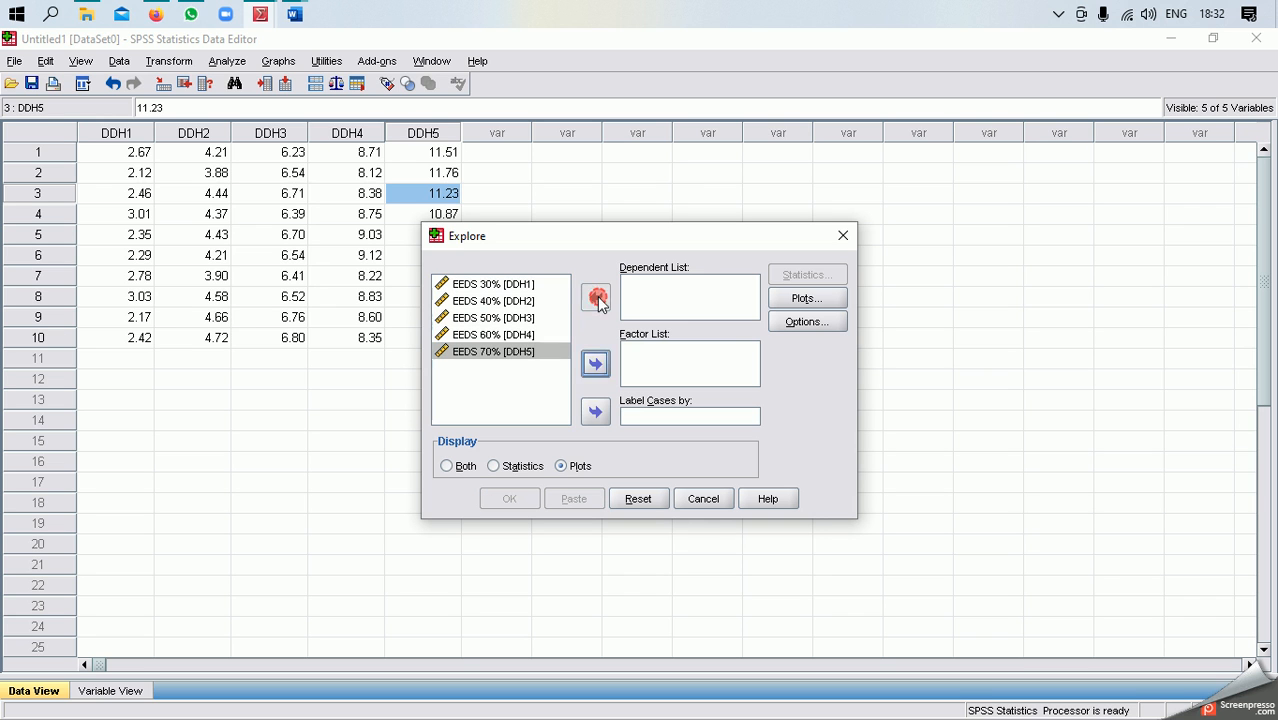
# Add the five variables EEDS 30%, 40%, 50%, 60% and 70% one by one to the Explore dependent list
pyautogui.click(521, 287)
pyautogui.moveTo(506, 354); pyautogui.dragTo(471, 354)
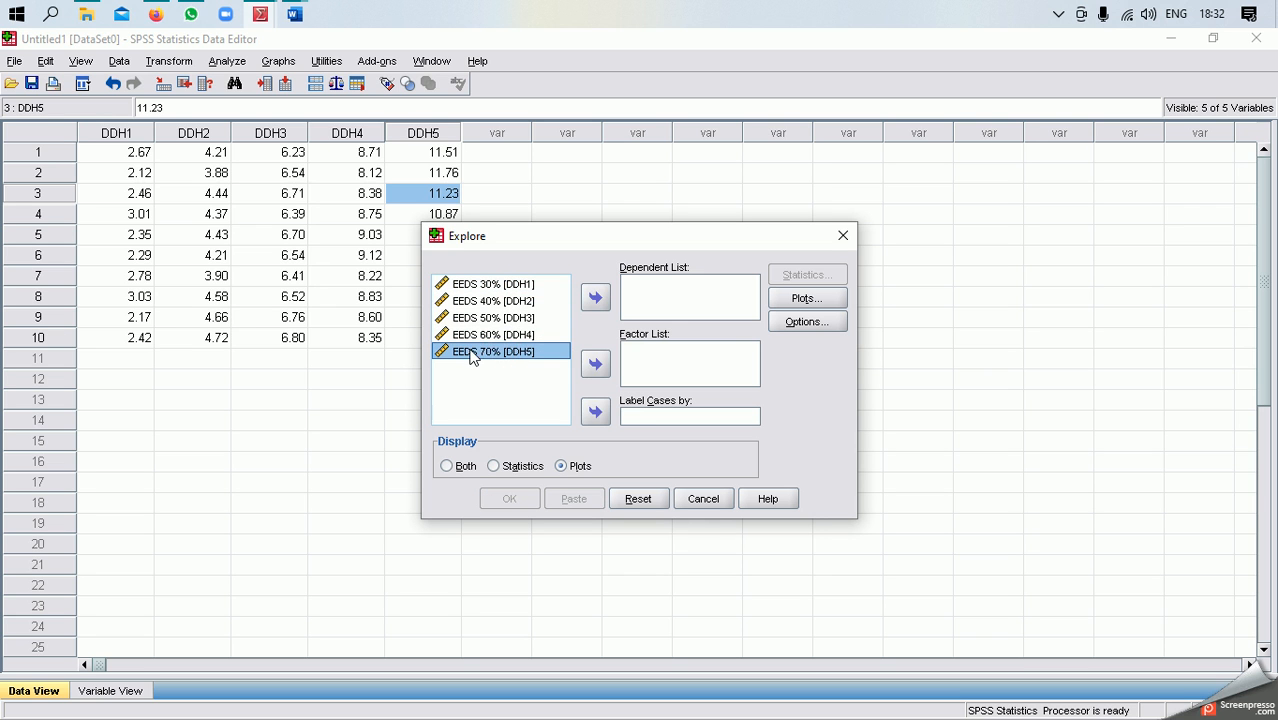
pyautogui.click(486, 287)
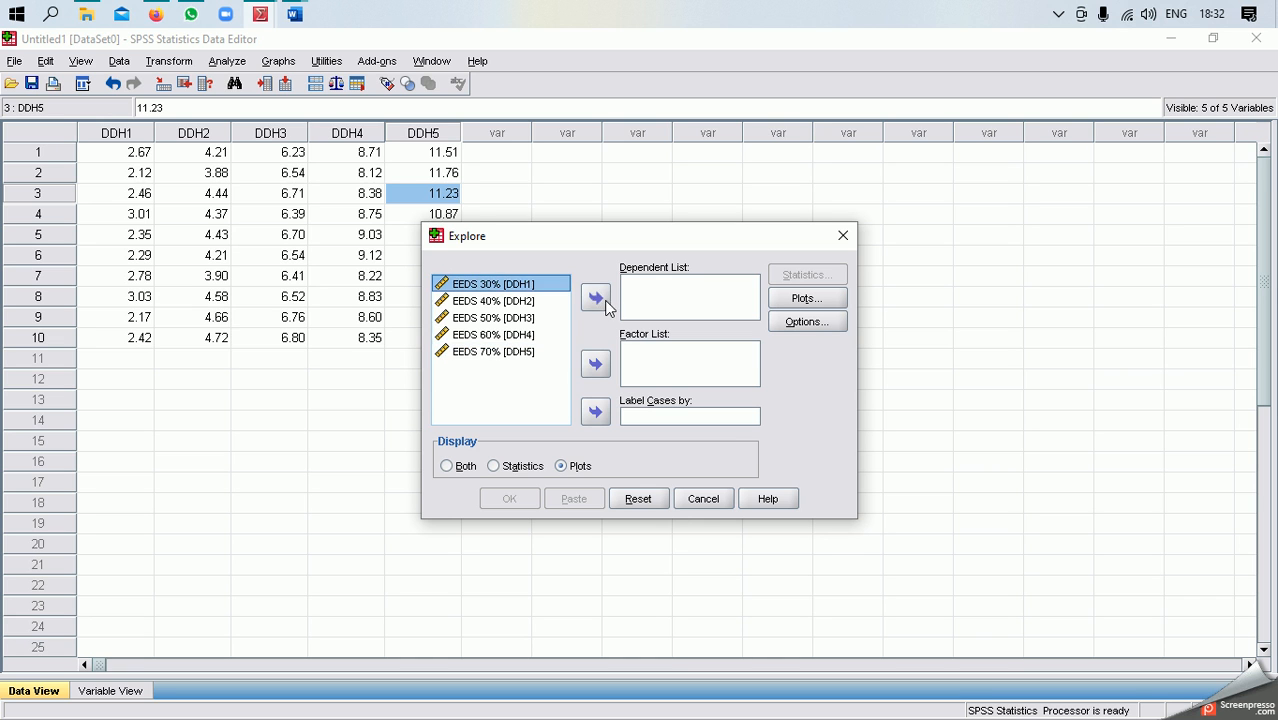
pyautogui.click(596, 300)
pyautogui.click(515, 285)
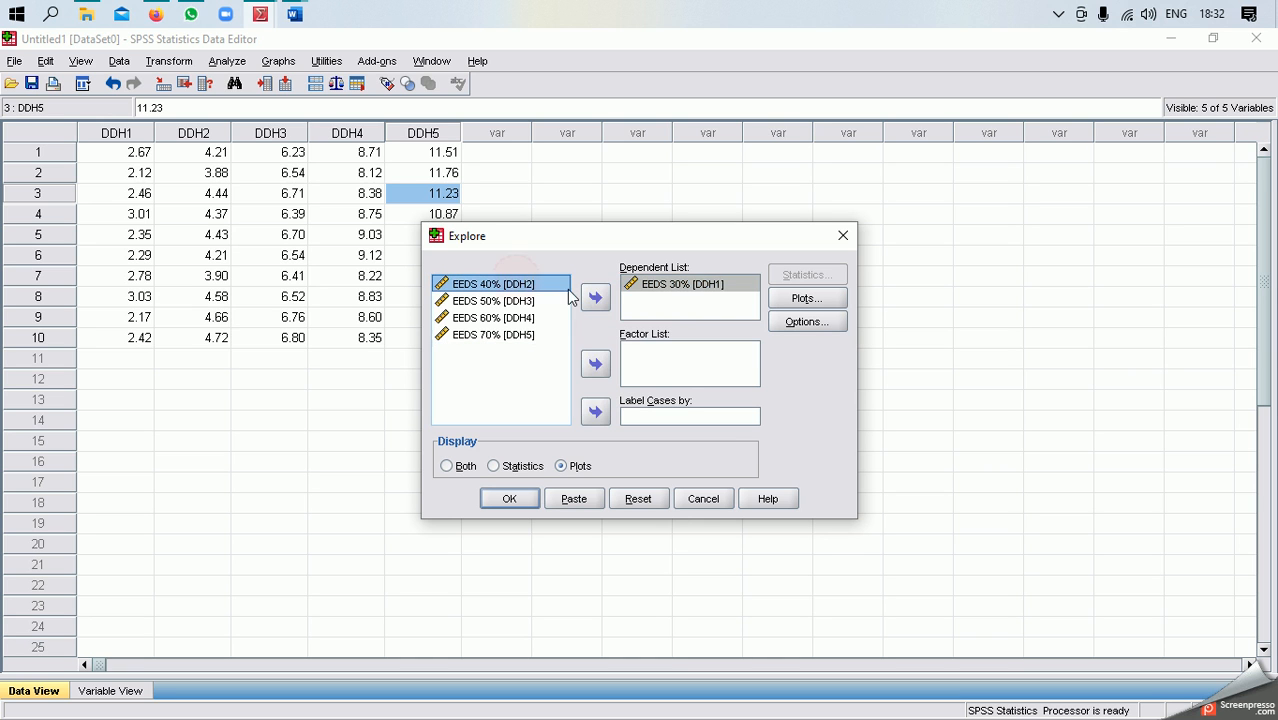
pyautogui.click(595, 297)
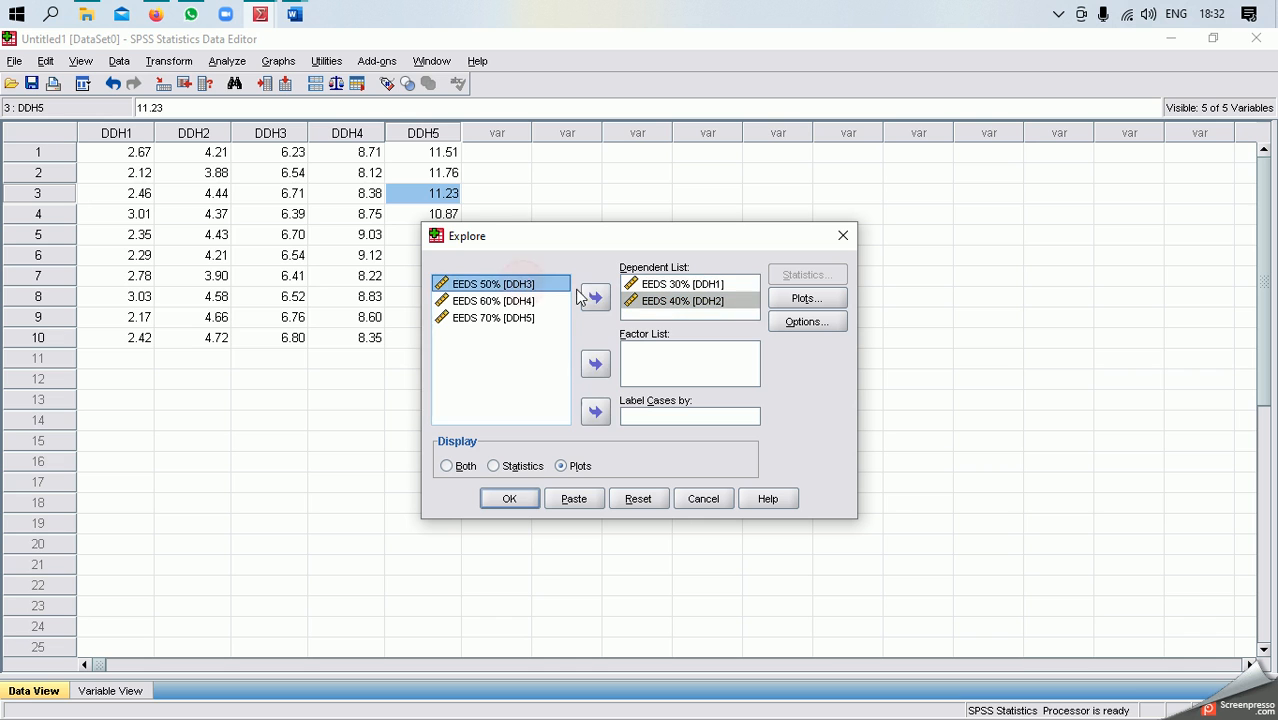
pyautogui.click(595, 297)
pyautogui.click(510, 285)
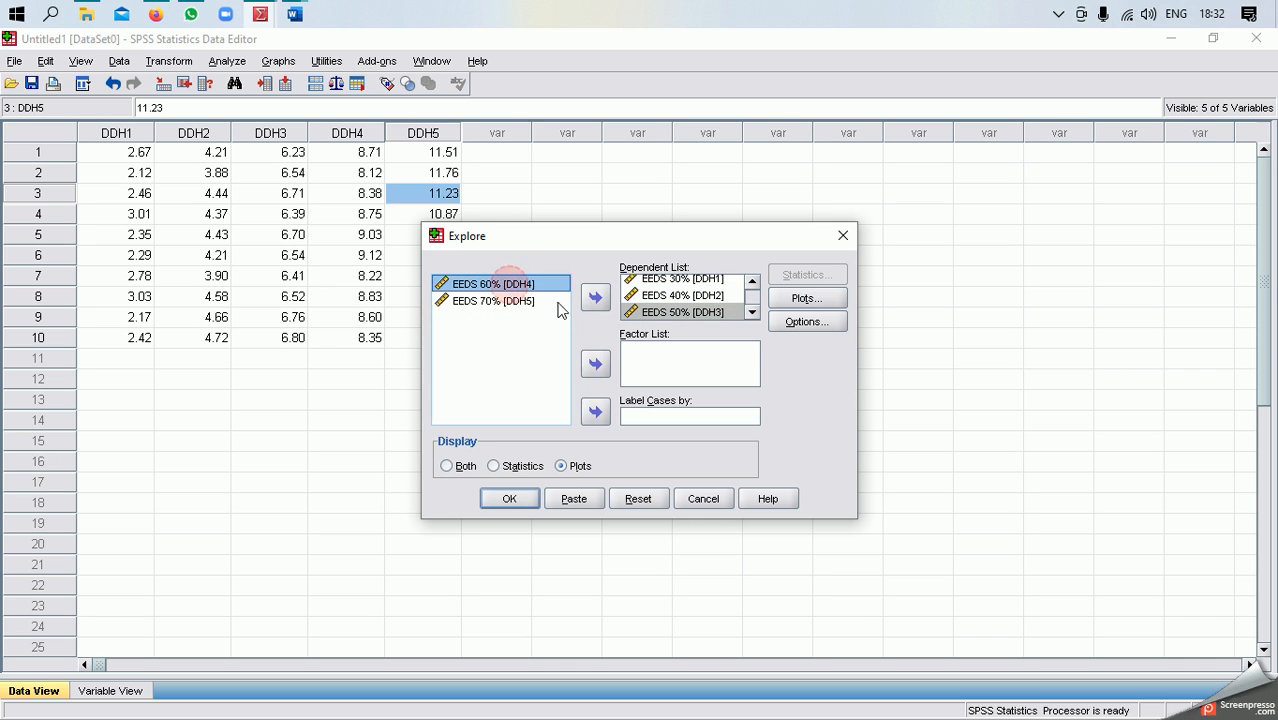
pyautogui.click(595, 297)
pyautogui.click(515, 284)
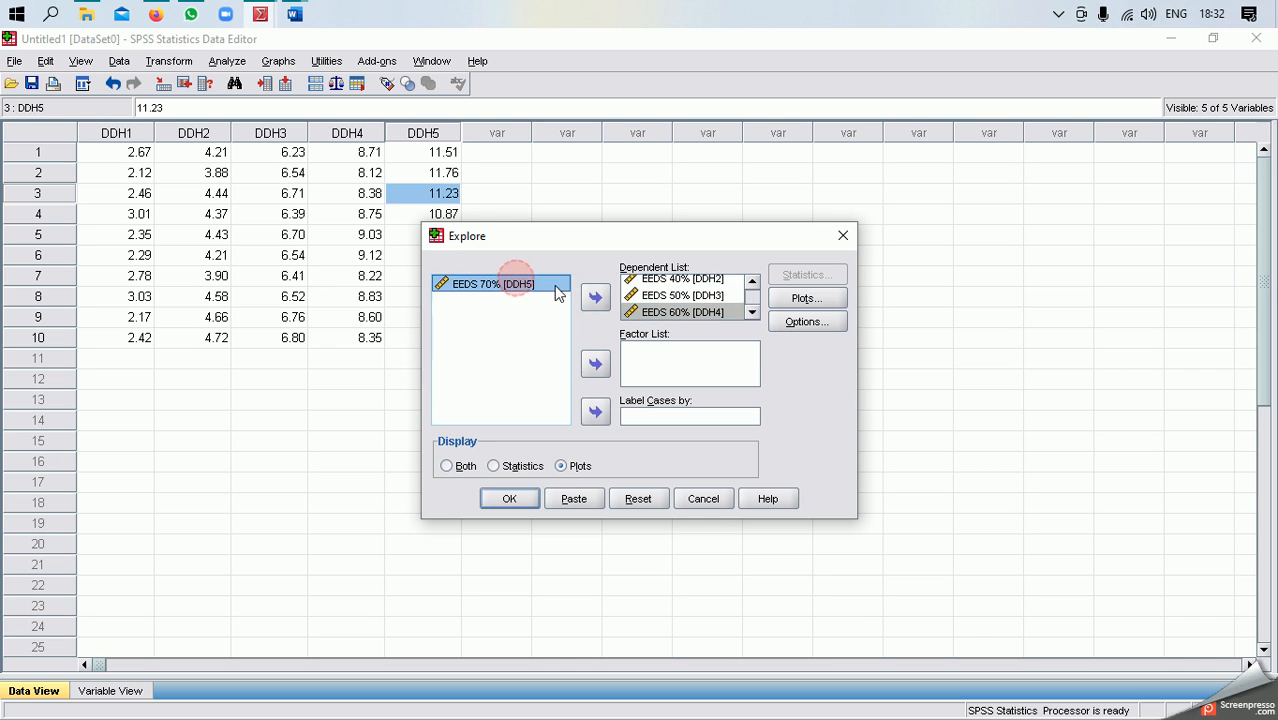
pyautogui.click(595, 297)
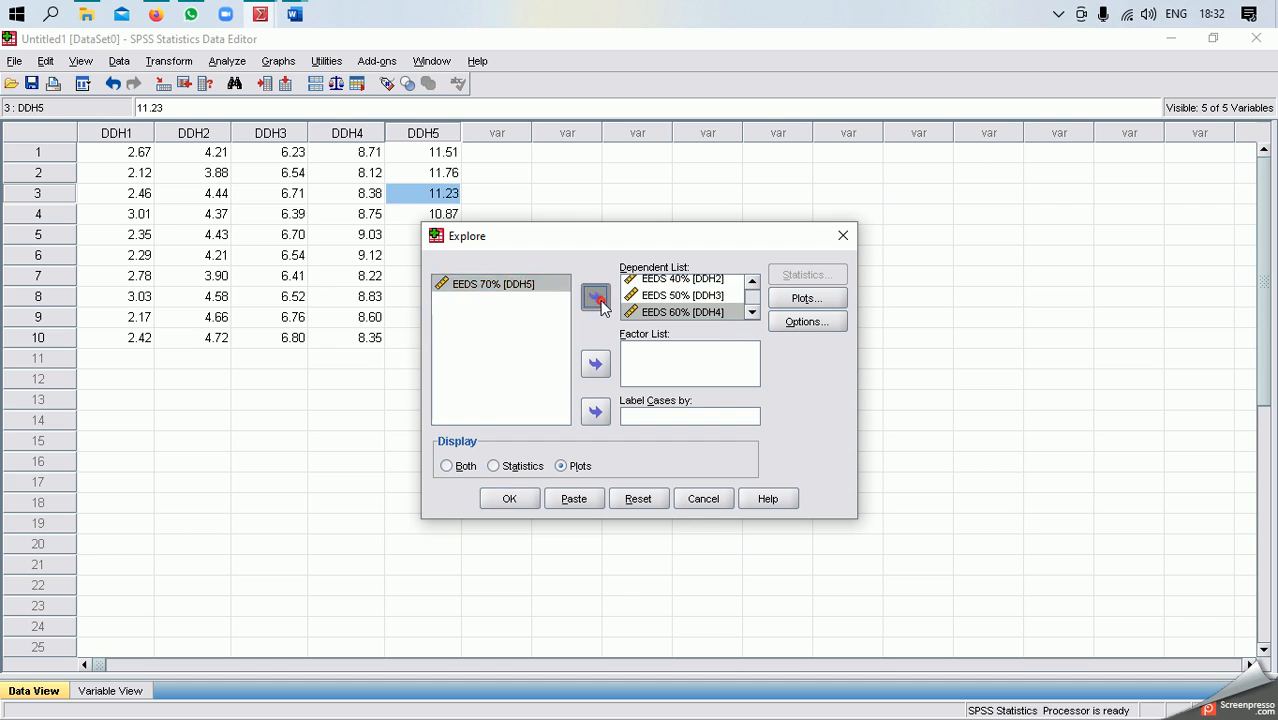
# Check the Explore plot settings for no boxplots and normality plots with tests, and run the analysis
pyautogui.click(789, 300)
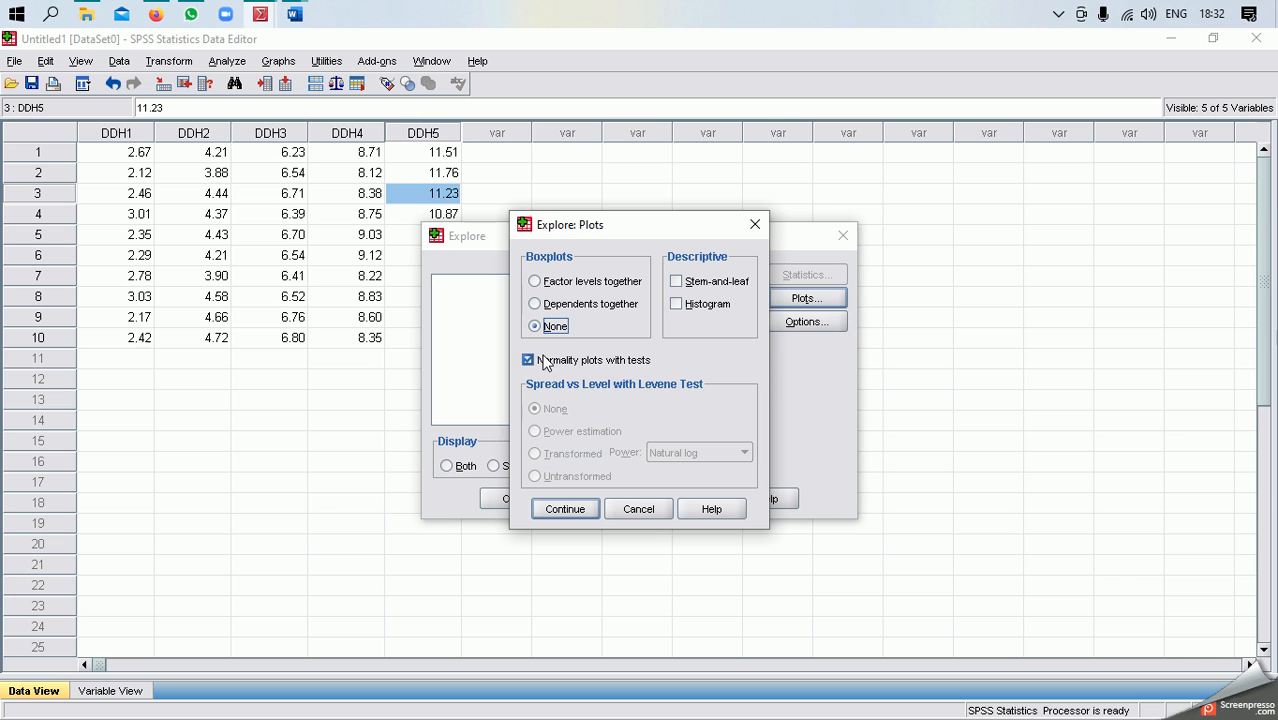
pyautogui.click(555, 511)
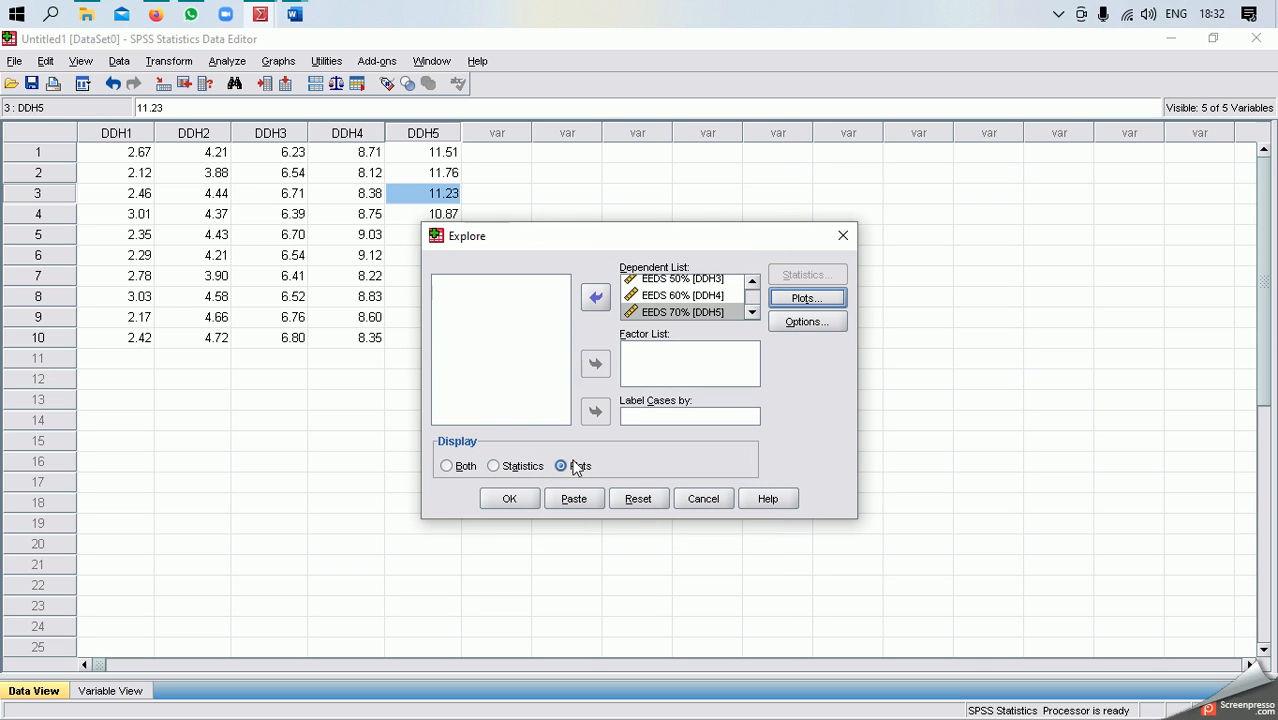
pyautogui.click(509, 498)
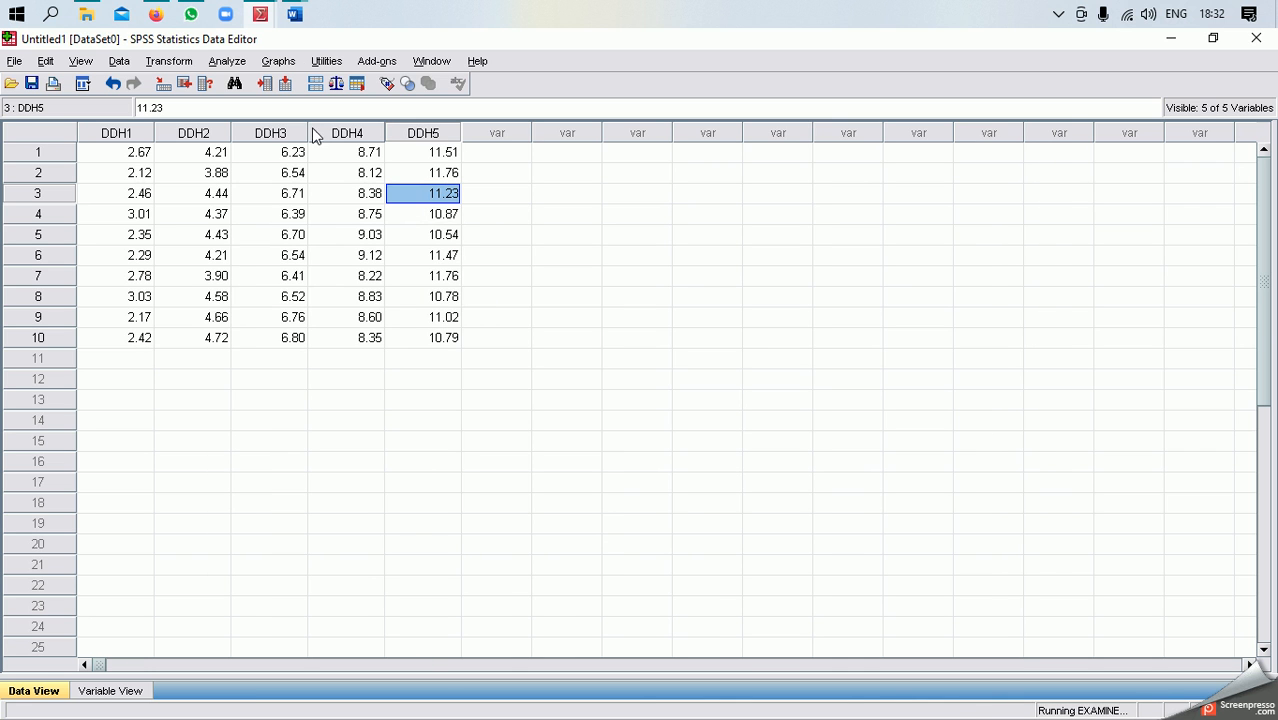
# Switch to the Output2 viewer and go to the Tests of Normality table of the Explore results
pyautogui.moveTo(262, 18)
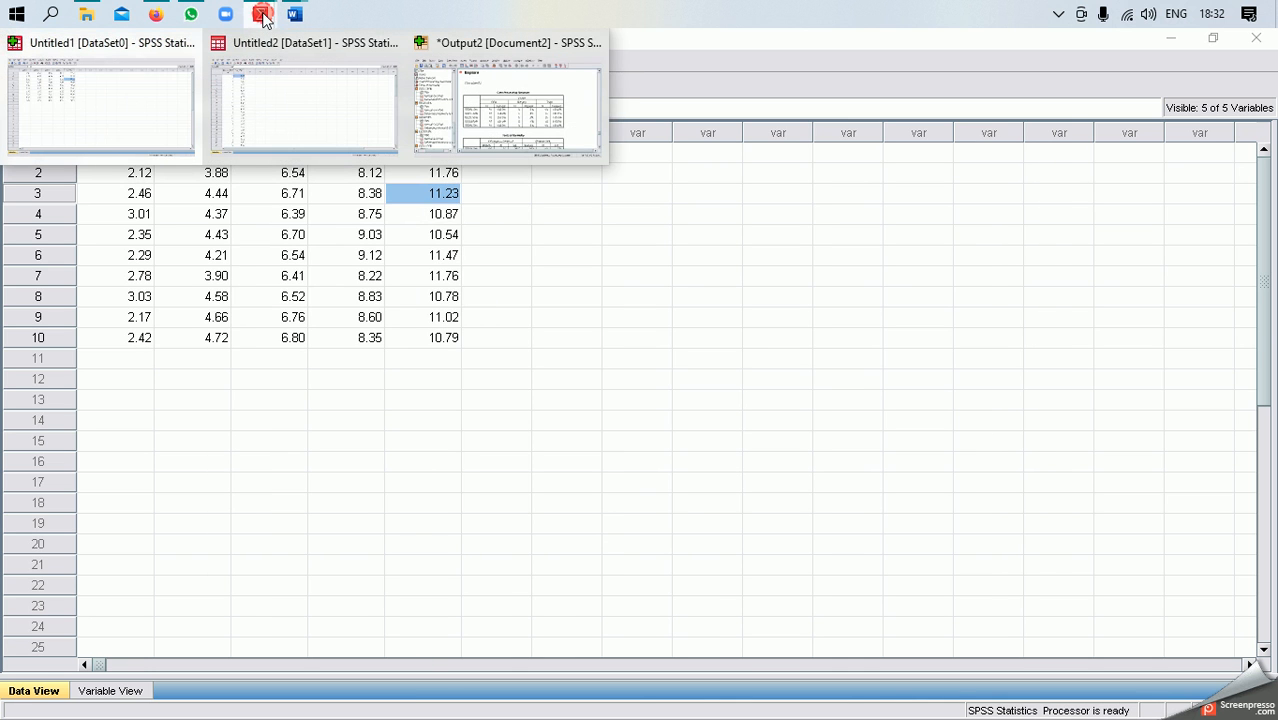
pyautogui.click(482, 90)
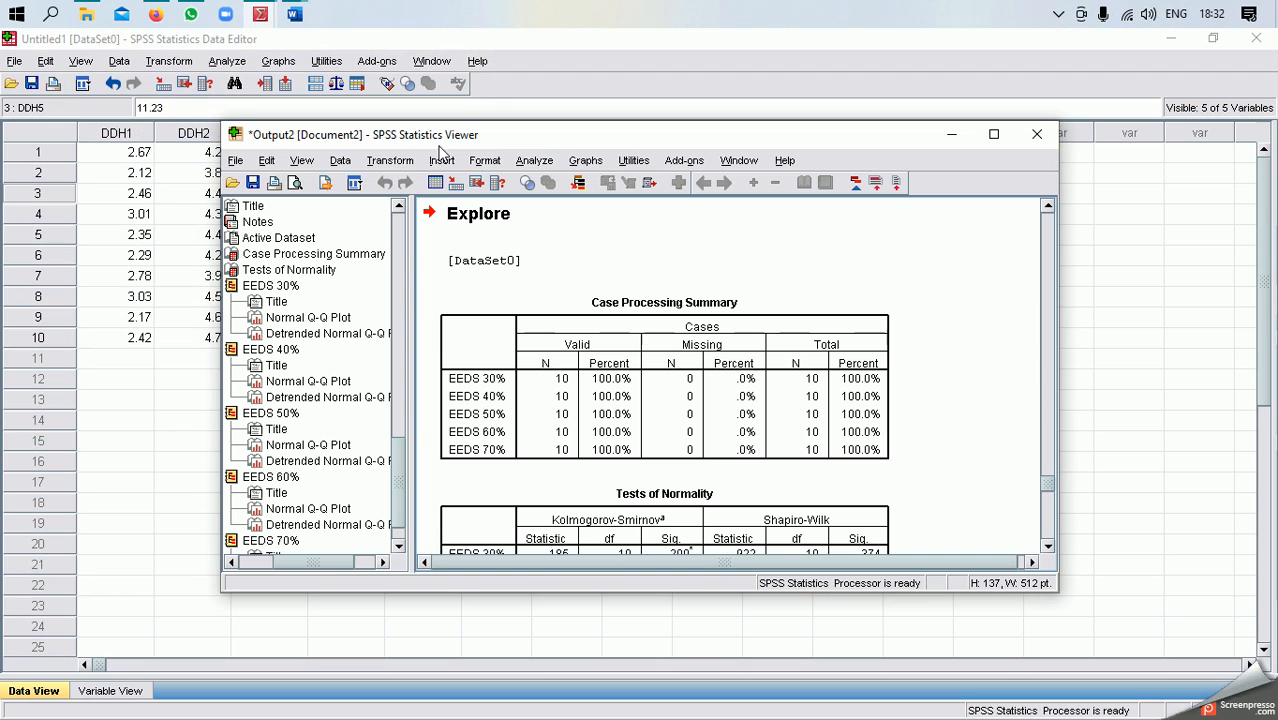
pyautogui.moveTo(397, 461); pyautogui.dragTo(366, 206)
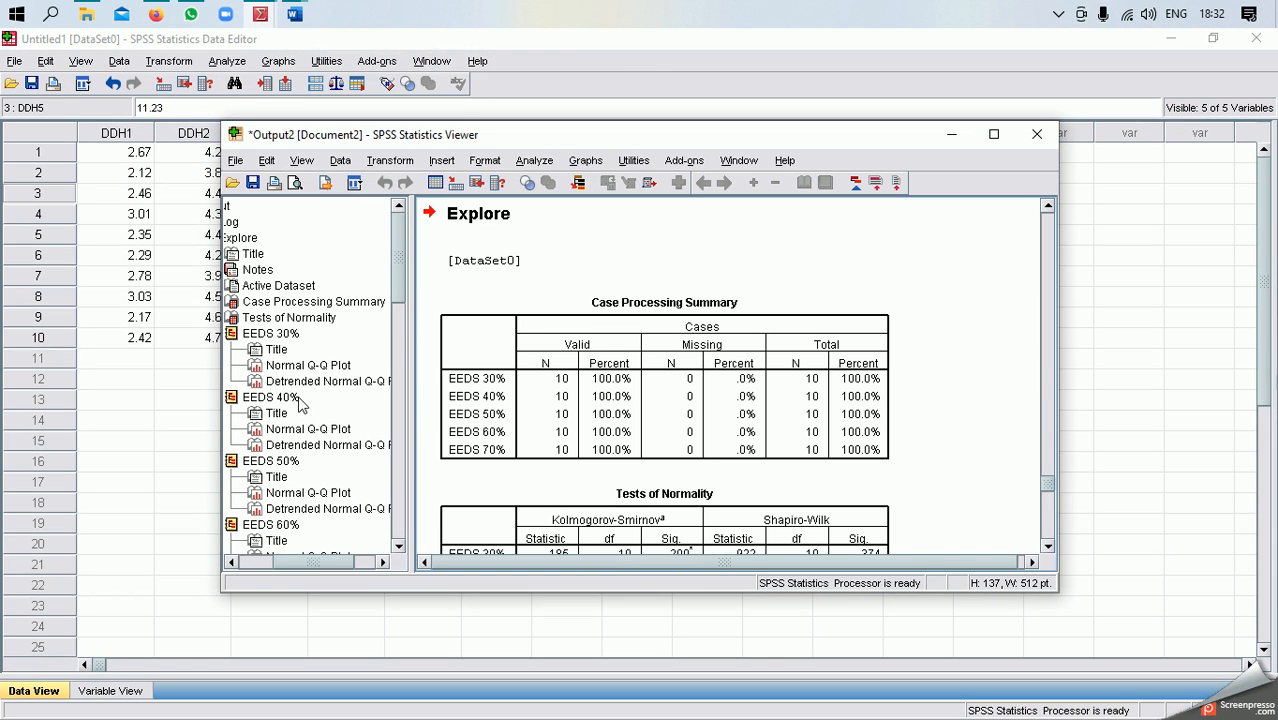
pyautogui.click(295, 318)
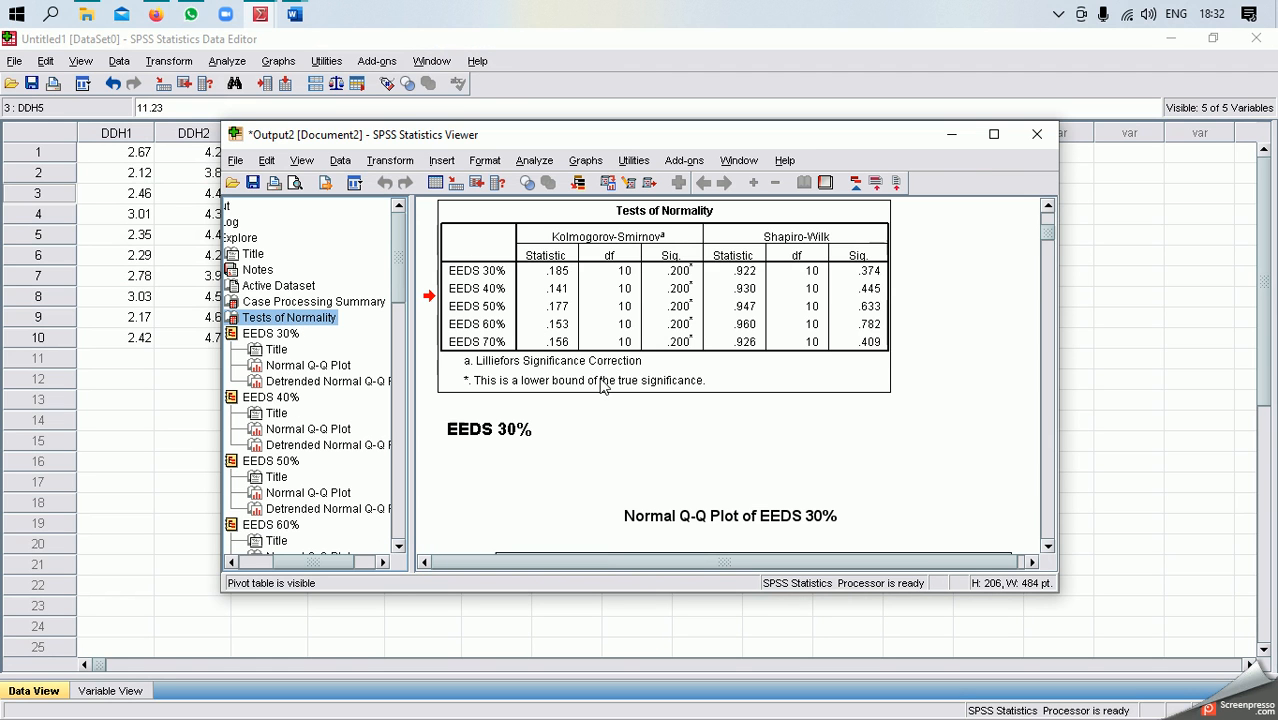
# Examine the Case Processing Summary and the Kolmogorov-Smirnov and Shapiro-Wilk significance values for EEDS 30% to EEDS 70%
pyautogui.moveTo(1048, 240); pyautogui.dragTo(1048, 232)
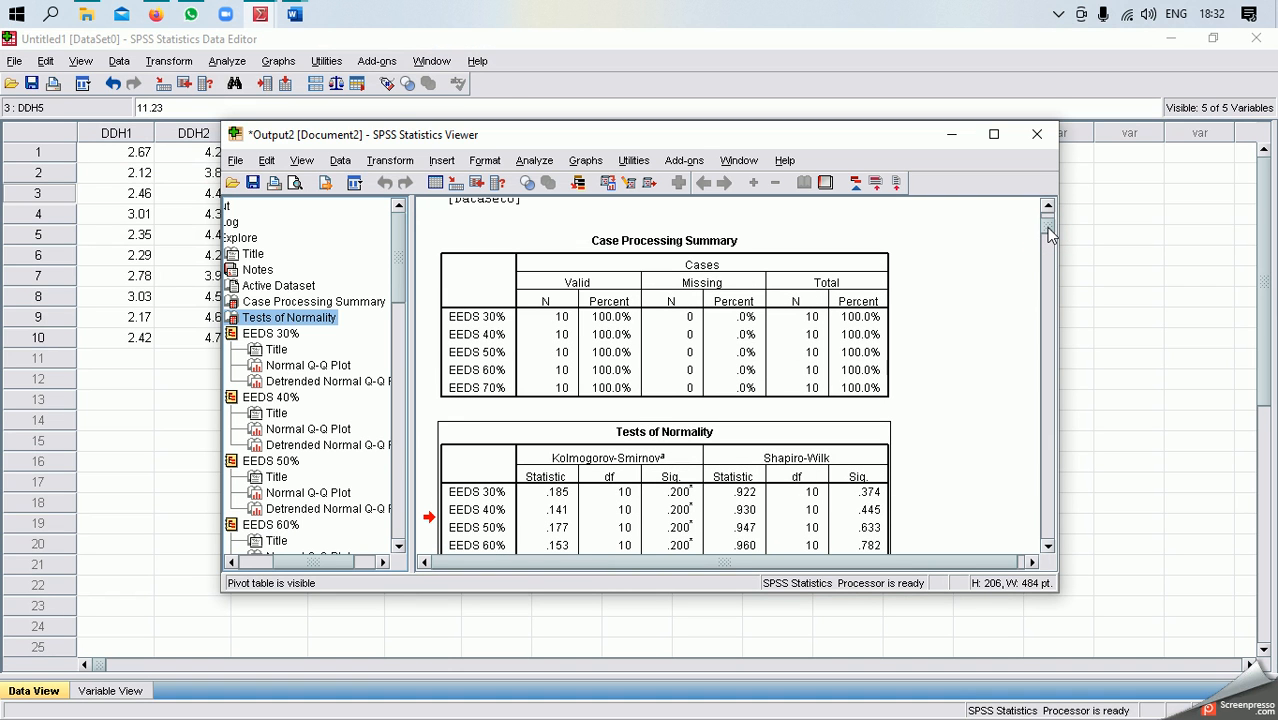
pyautogui.moveTo(1048, 228); pyautogui.dragTo(1048, 231)
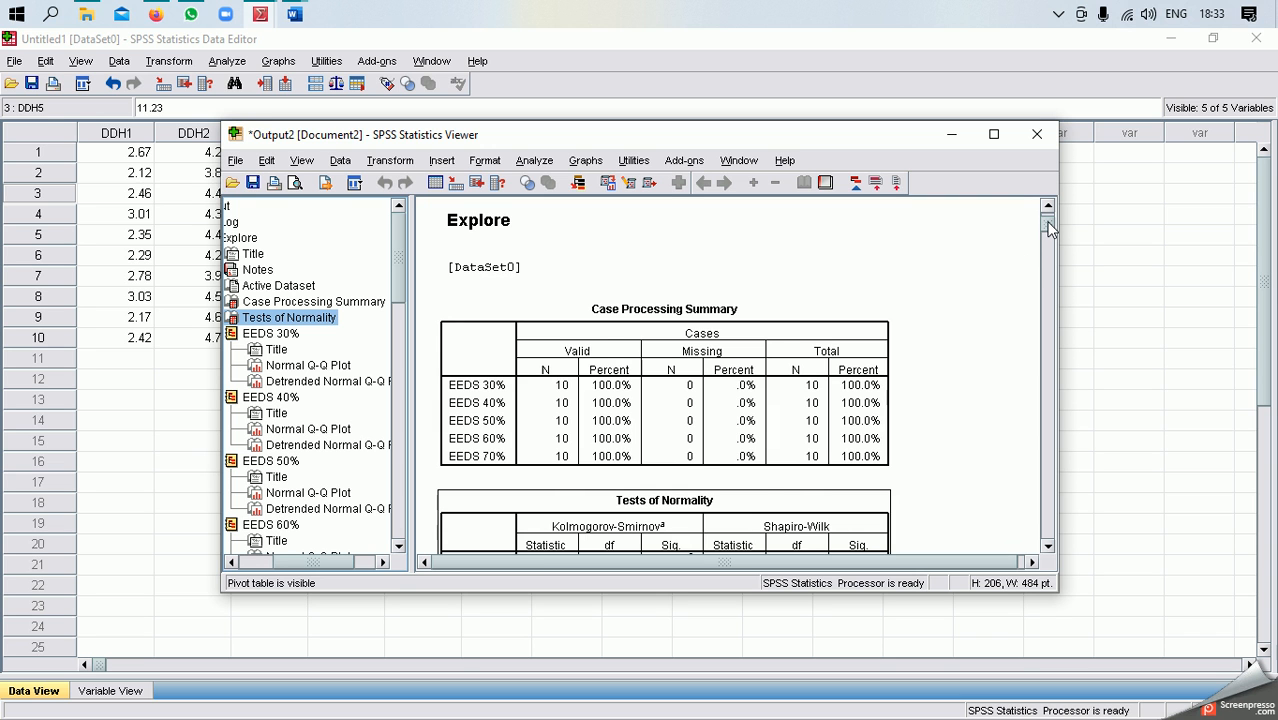
pyautogui.scroll(-2, 1048, 228)
pyautogui.scroll(-1, 1048, 231)
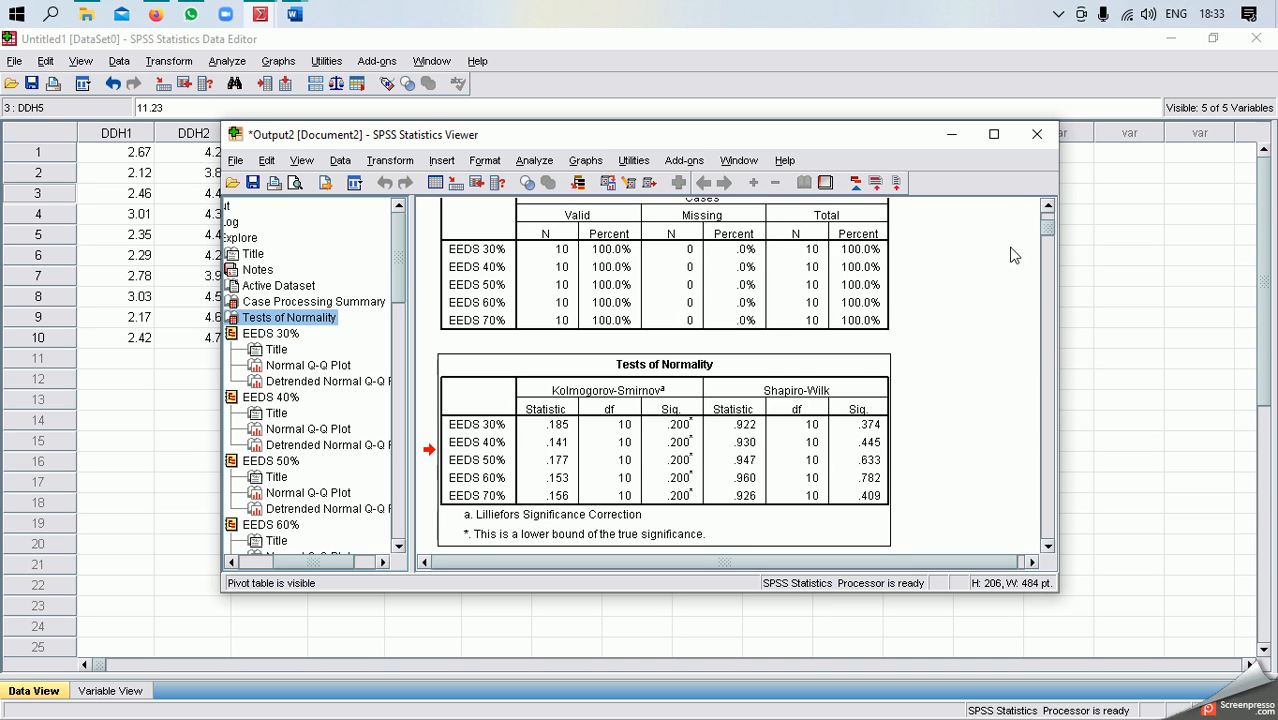
pyautogui.scroll(-1, 1044, 233)
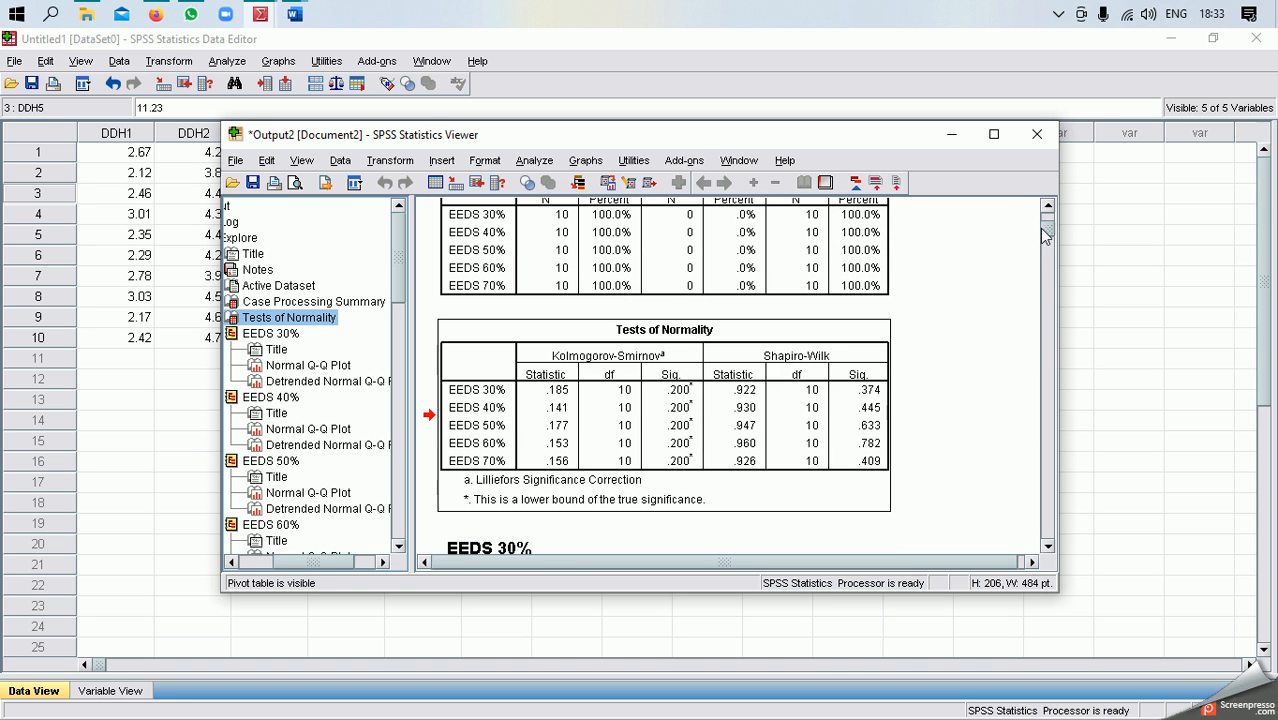
pyautogui.click(768, 389)
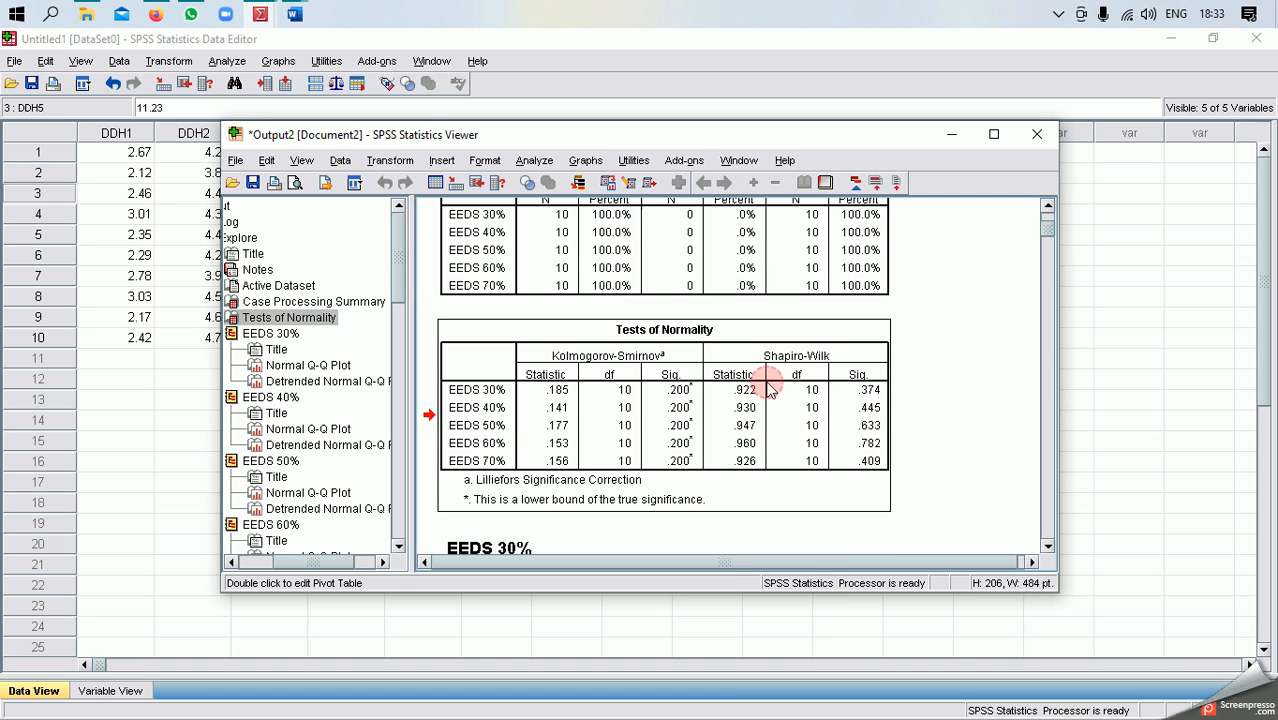
pyautogui.click(619, 358)
pyautogui.click(838, 358)
pyautogui.moveTo(1050, 226); pyautogui.dragTo(1050, 229)
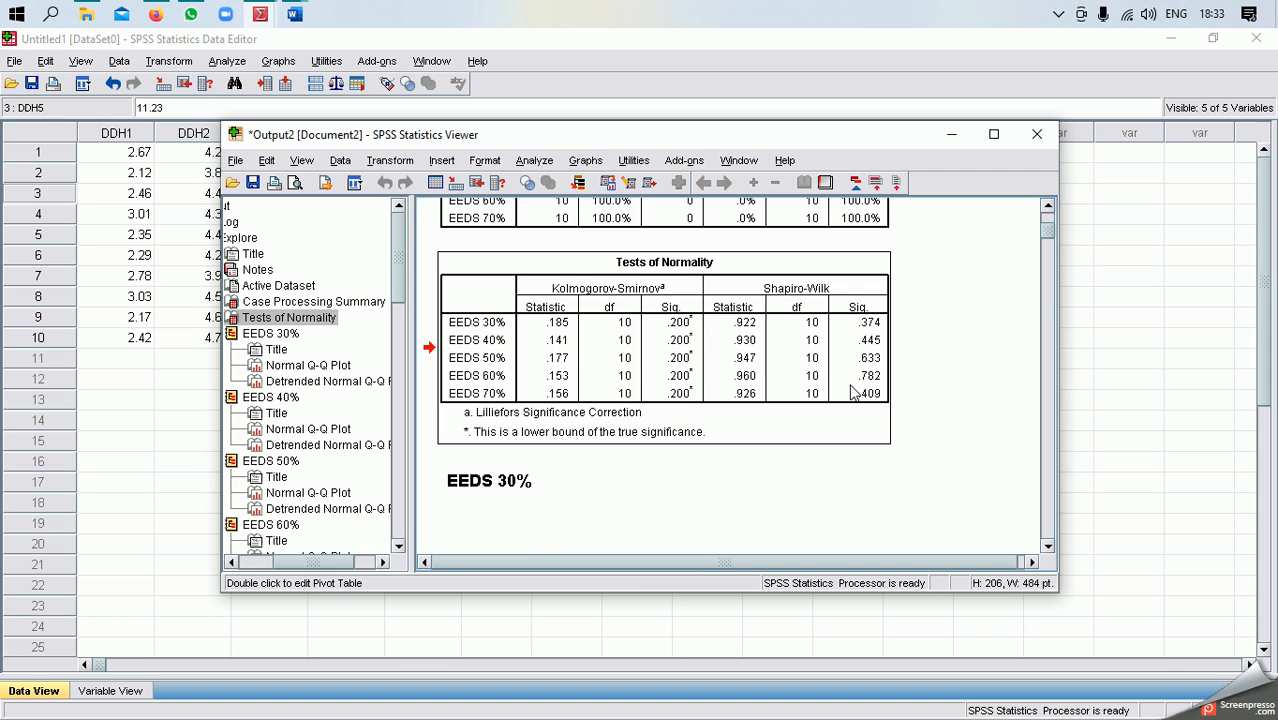
# Move the Tests of Normality table below the Normal Q-Q Plot of EEDS 30%, and minimize the output viewer after viewing the plot
pyautogui.moveTo(1036, 261); pyautogui.dragTo(830, 390)
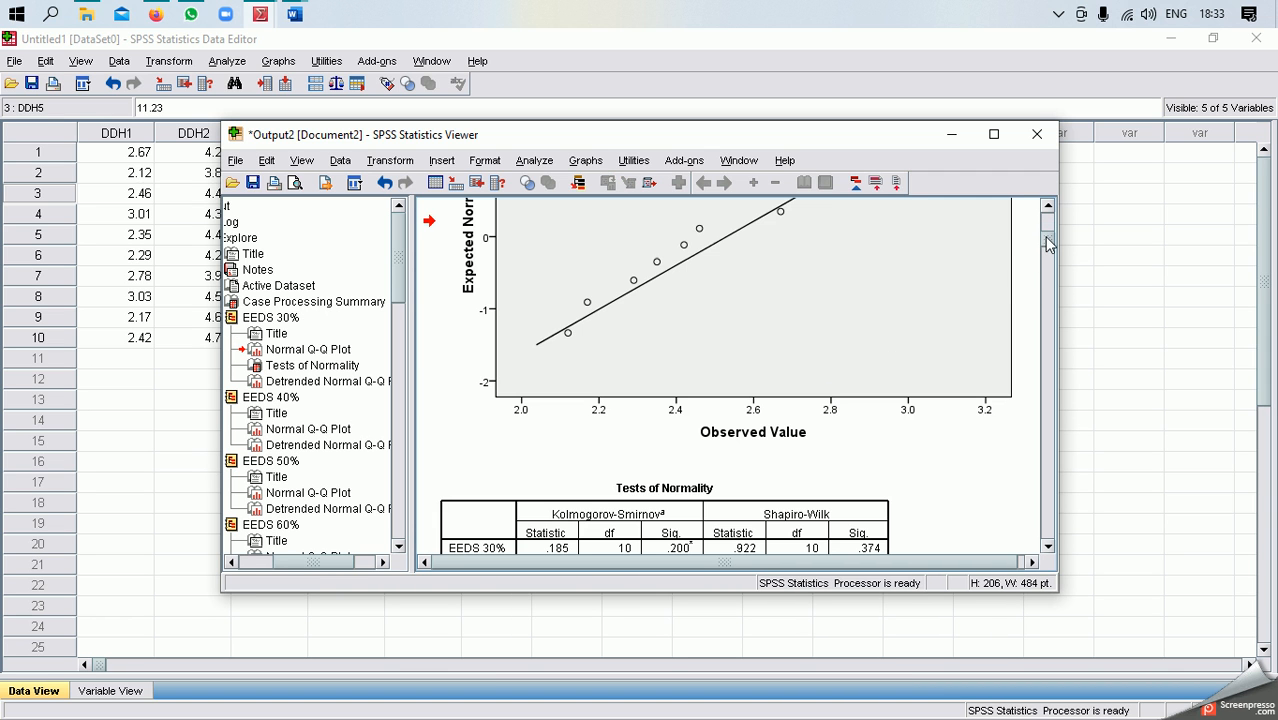
pyautogui.scroll(3, 1047, 238)
pyautogui.scroll(5, 1045, 233)
pyautogui.scroll(-5, 1045, 233)
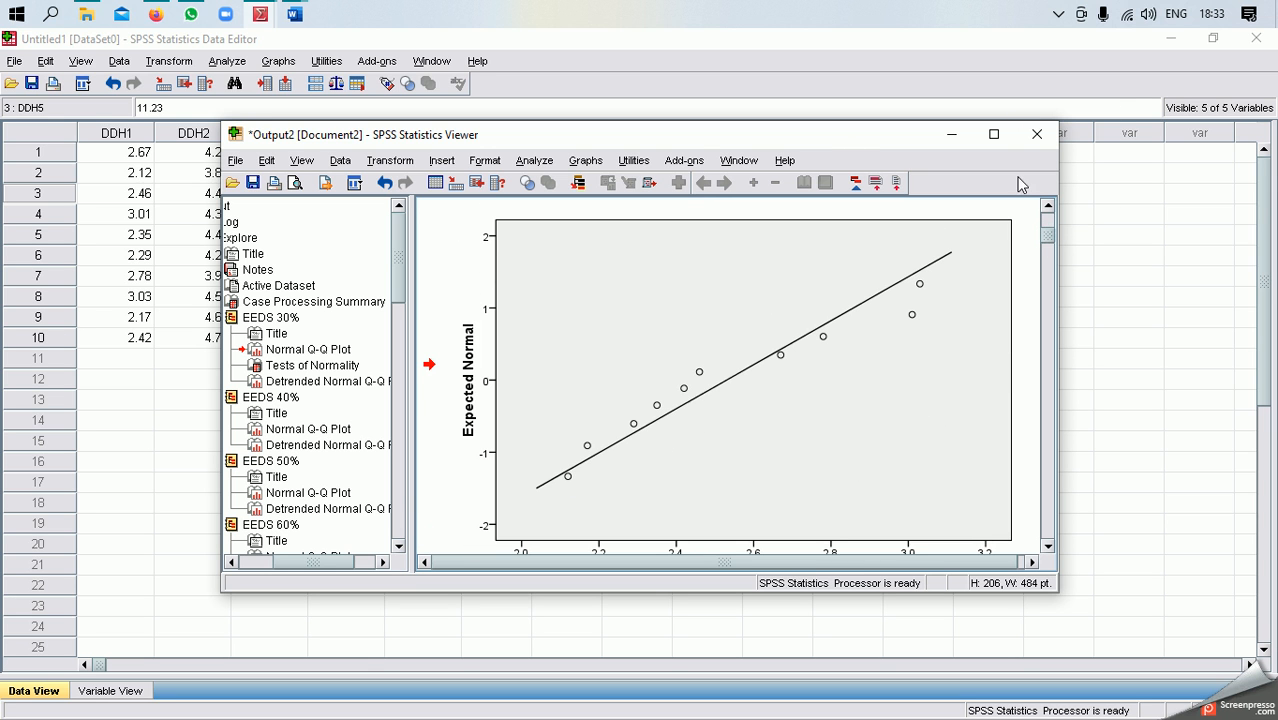
pyautogui.click(950, 136)
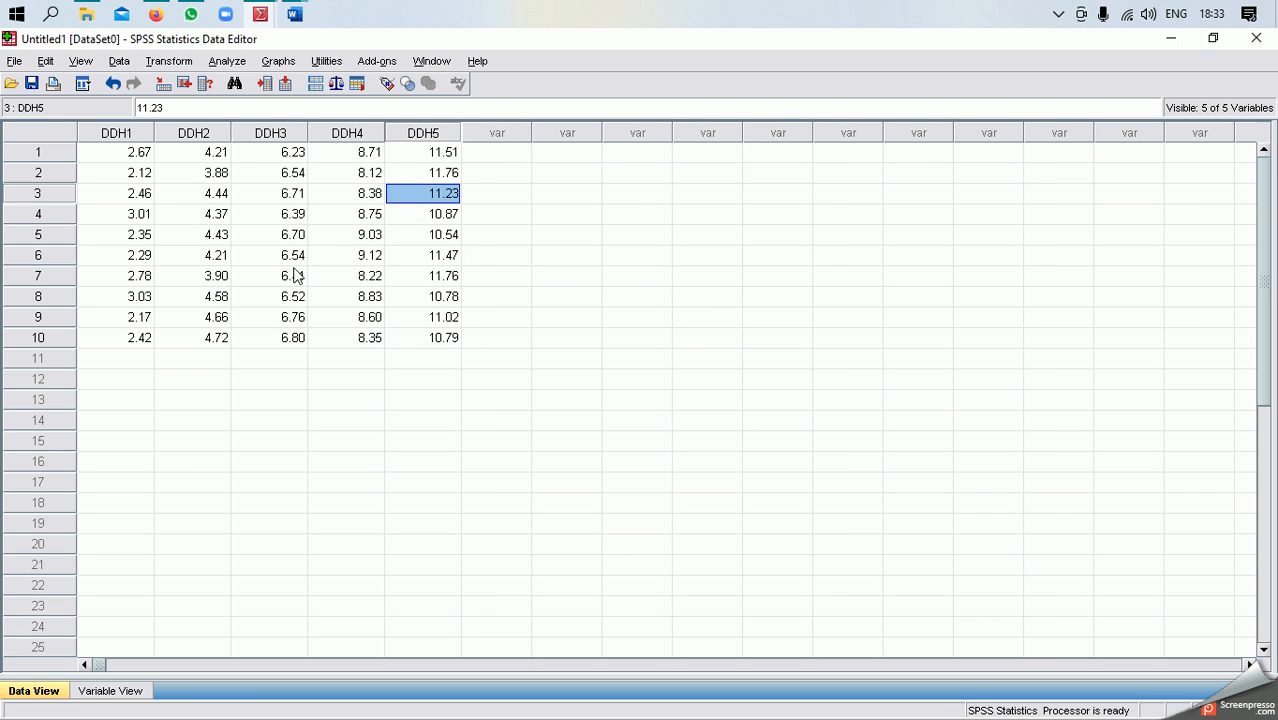
pyautogui.click(14, 62)
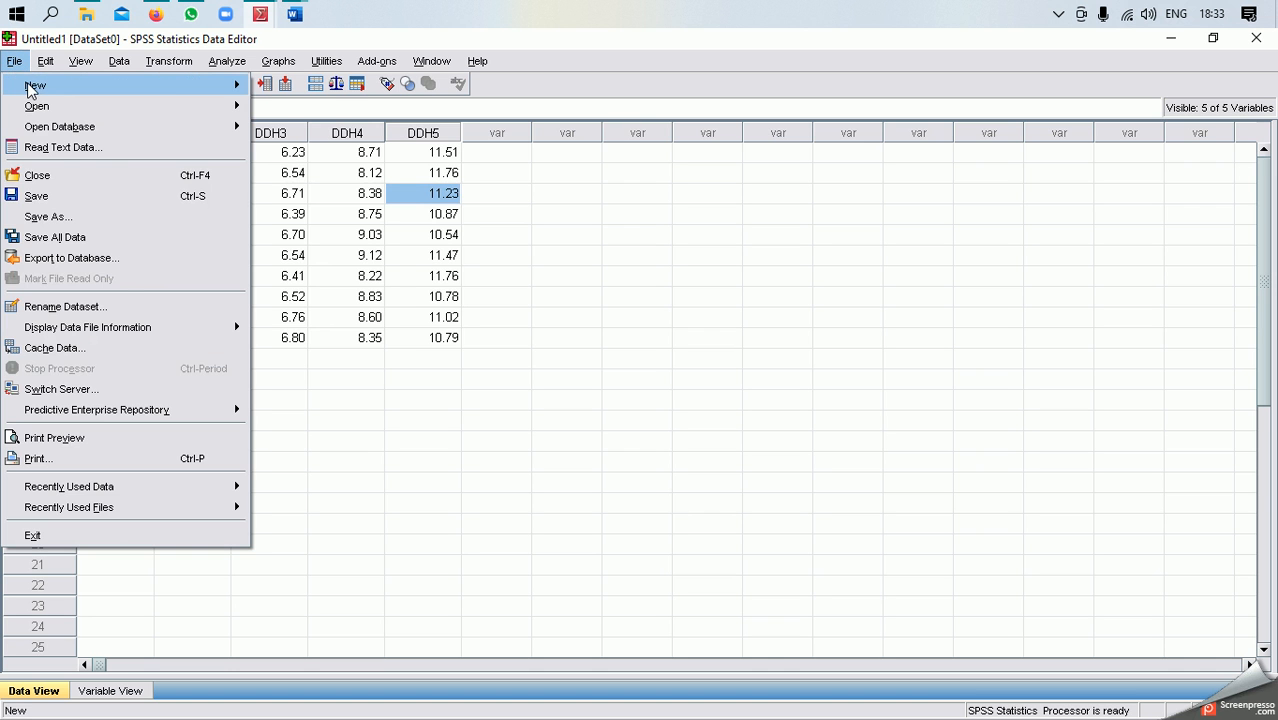
pyautogui.click(119, 61)
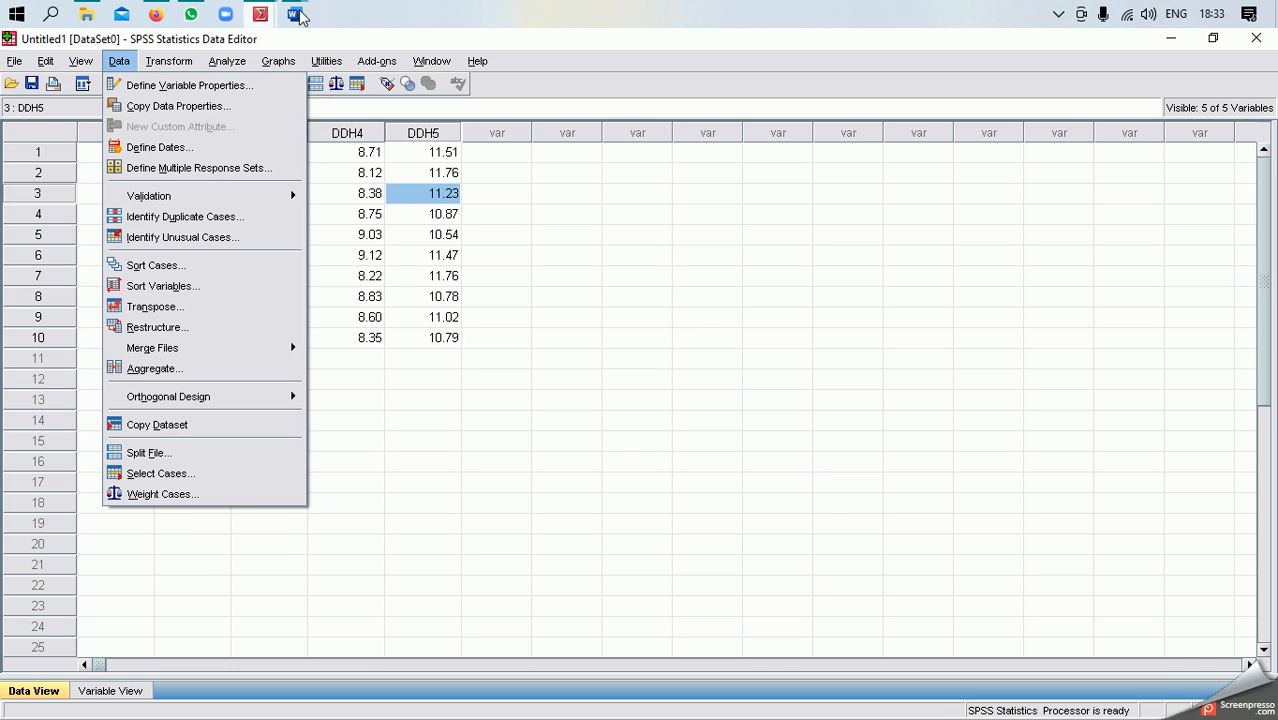
pyautogui.click(443, 20)
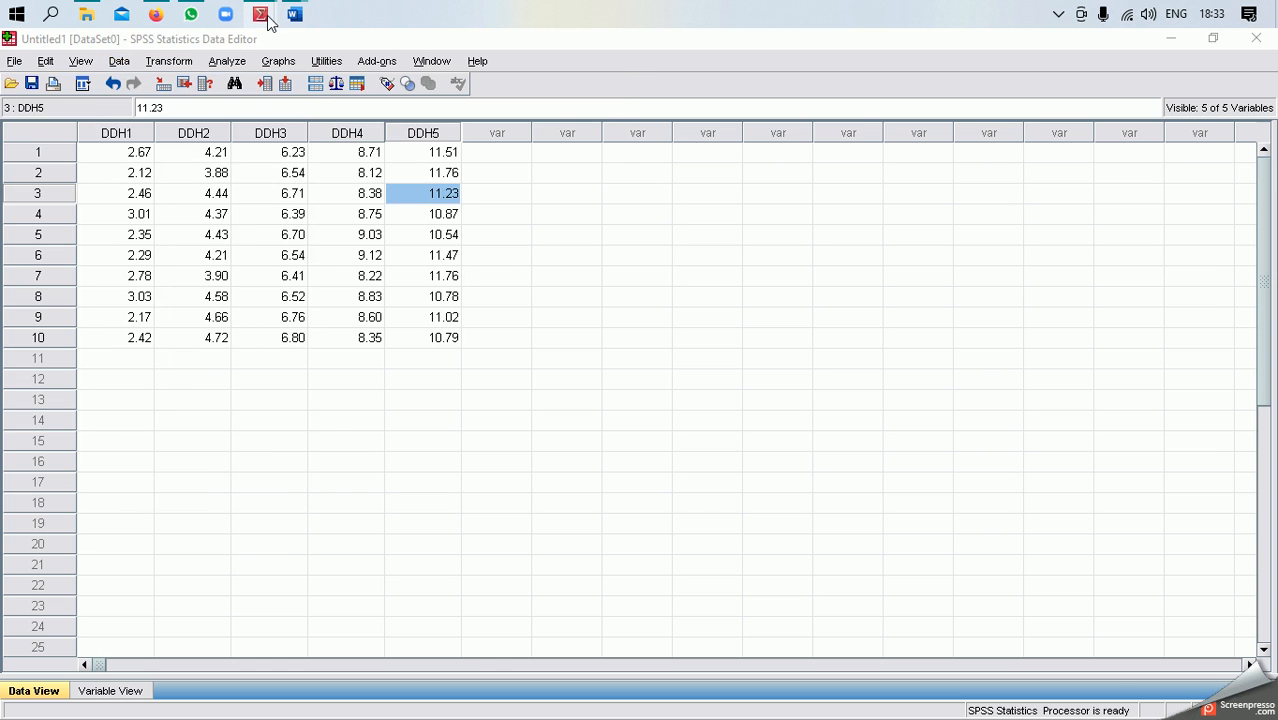
# Switch to the data file Untitled2 and review the variable definitions of Persen_EEDS and UJI_DDH
pyautogui.moveTo(262, 18)
pyautogui.click(280, 94)
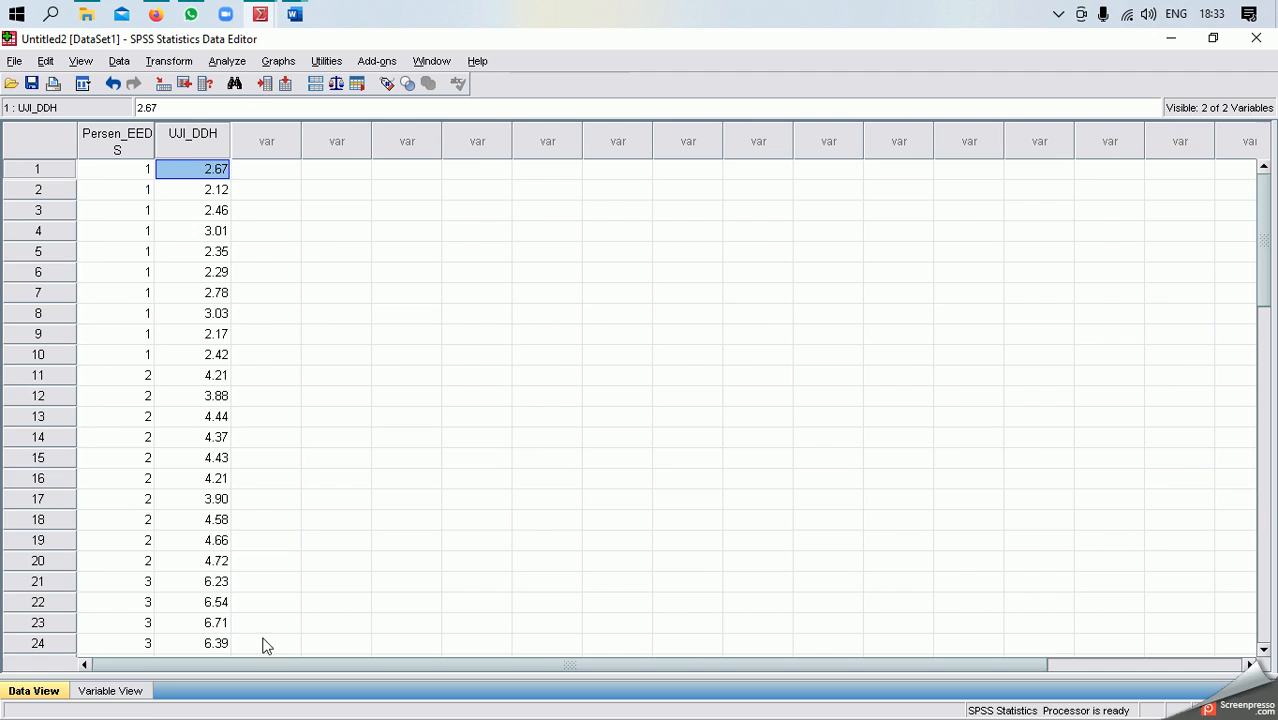
pyautogui.click(138, 692)
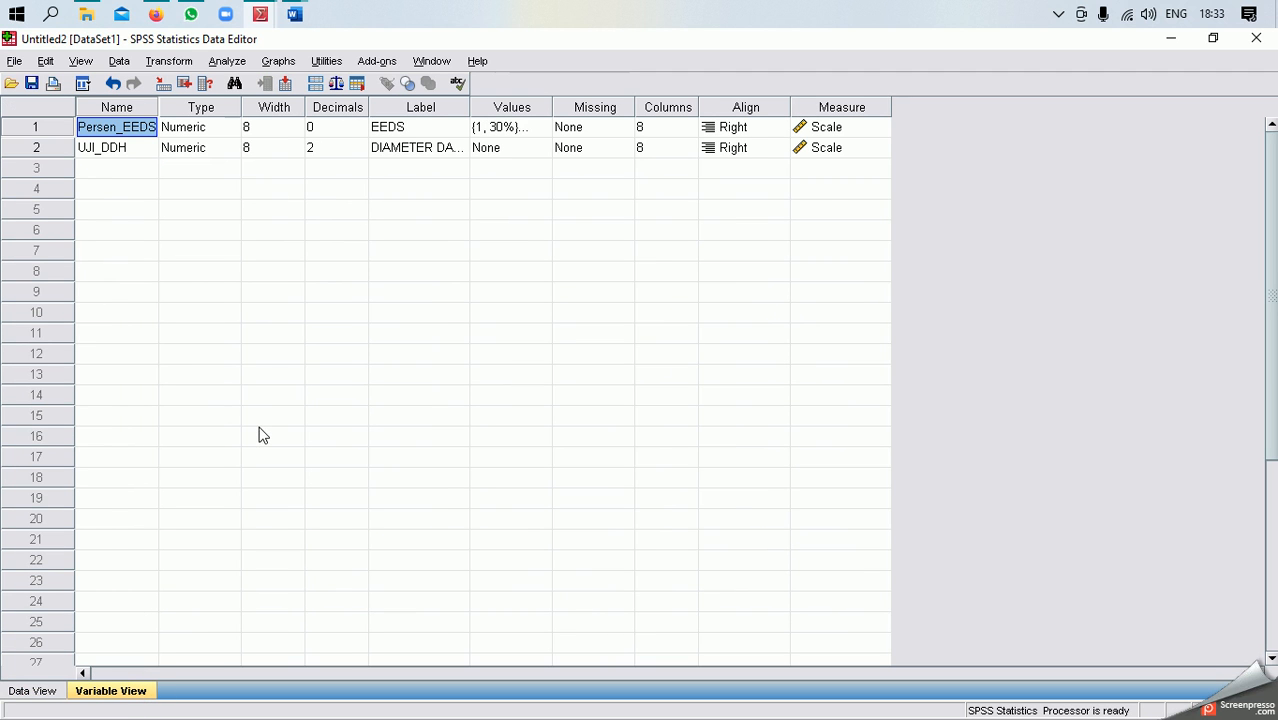
pyautogui.click(135, 146)
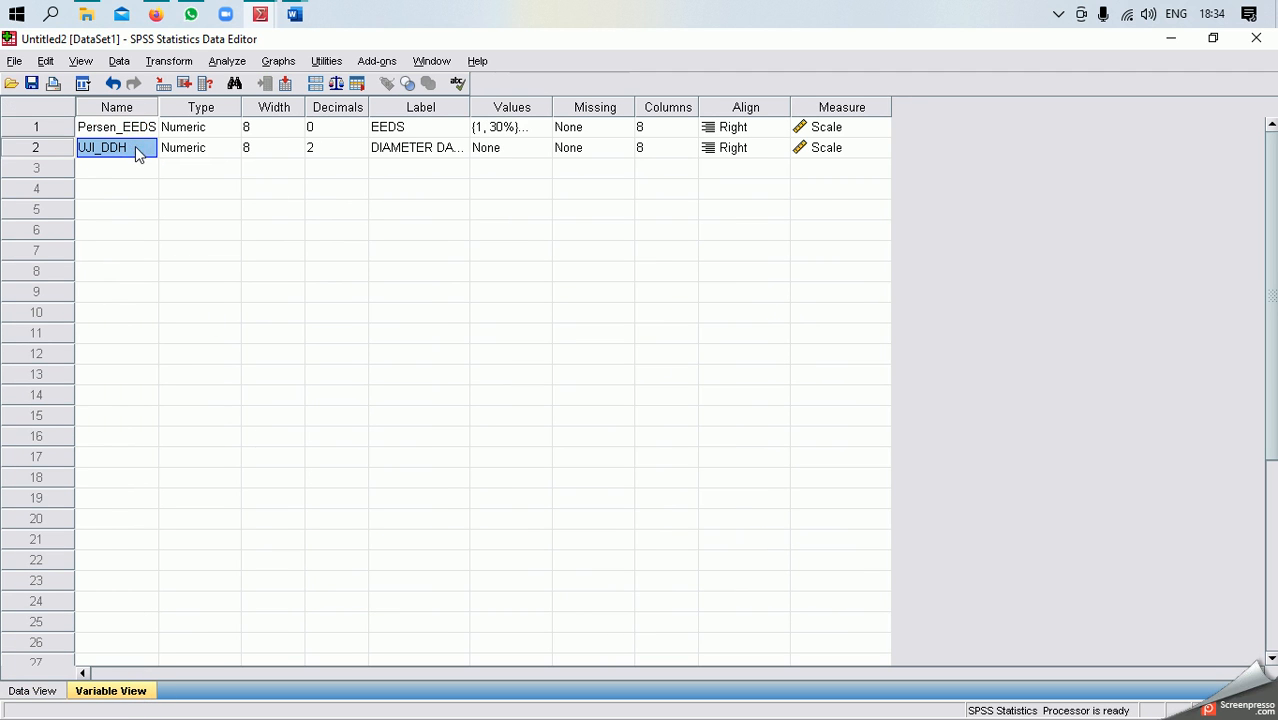
pyautogui.click(132, 131)
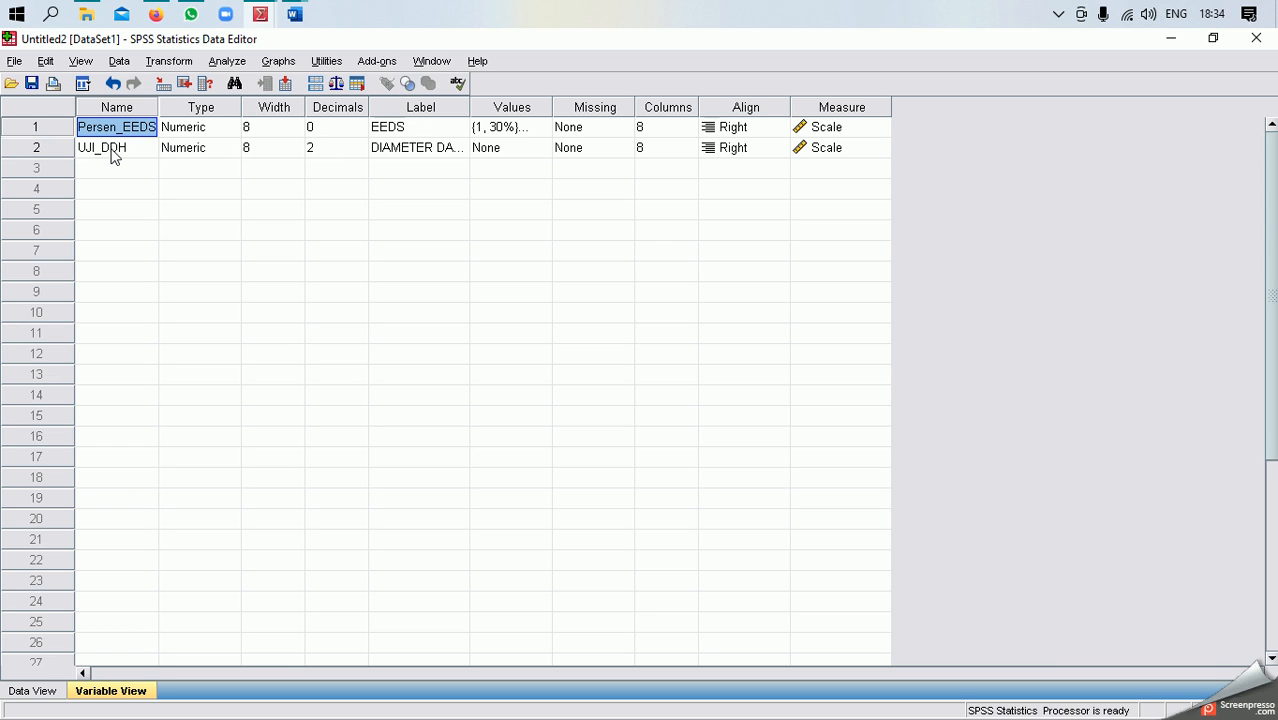
pyautogui.click(155, 157)
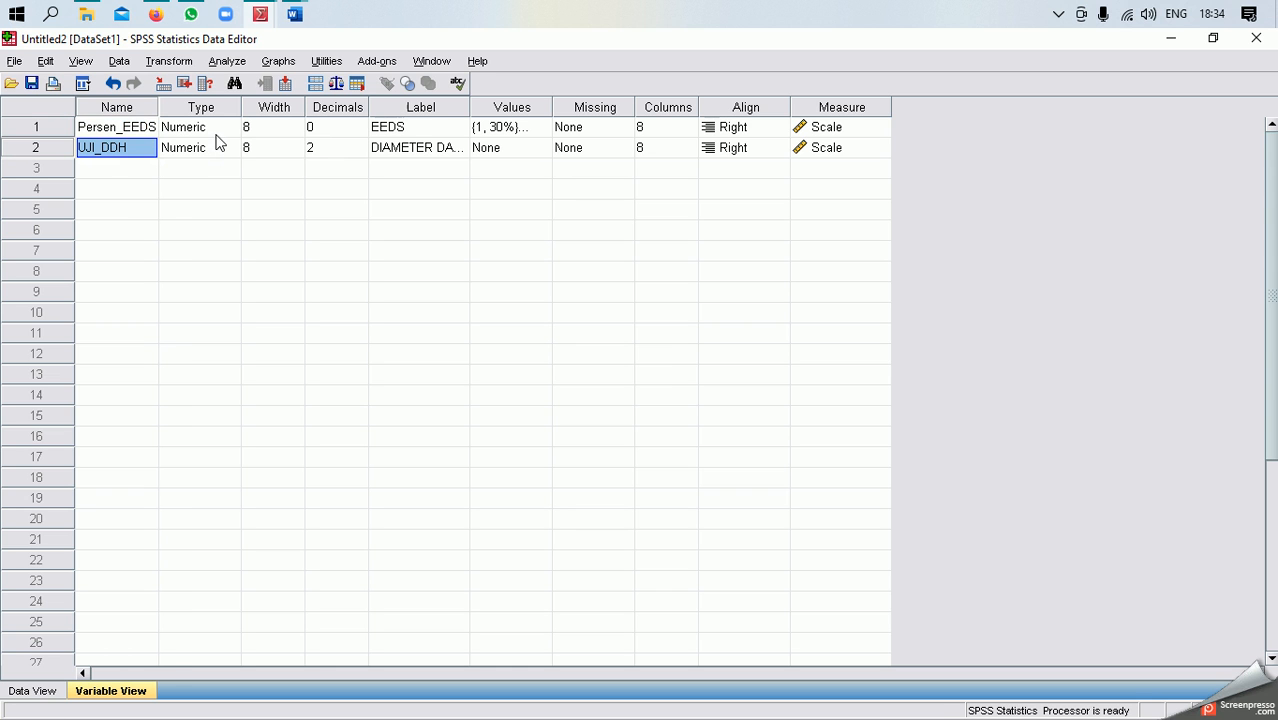
# Review the Persen_EEDS value labels 1 to 5 and the decimals settings of Persen_EEDS and UJI_DDH
pyautogui.click(425, 127)
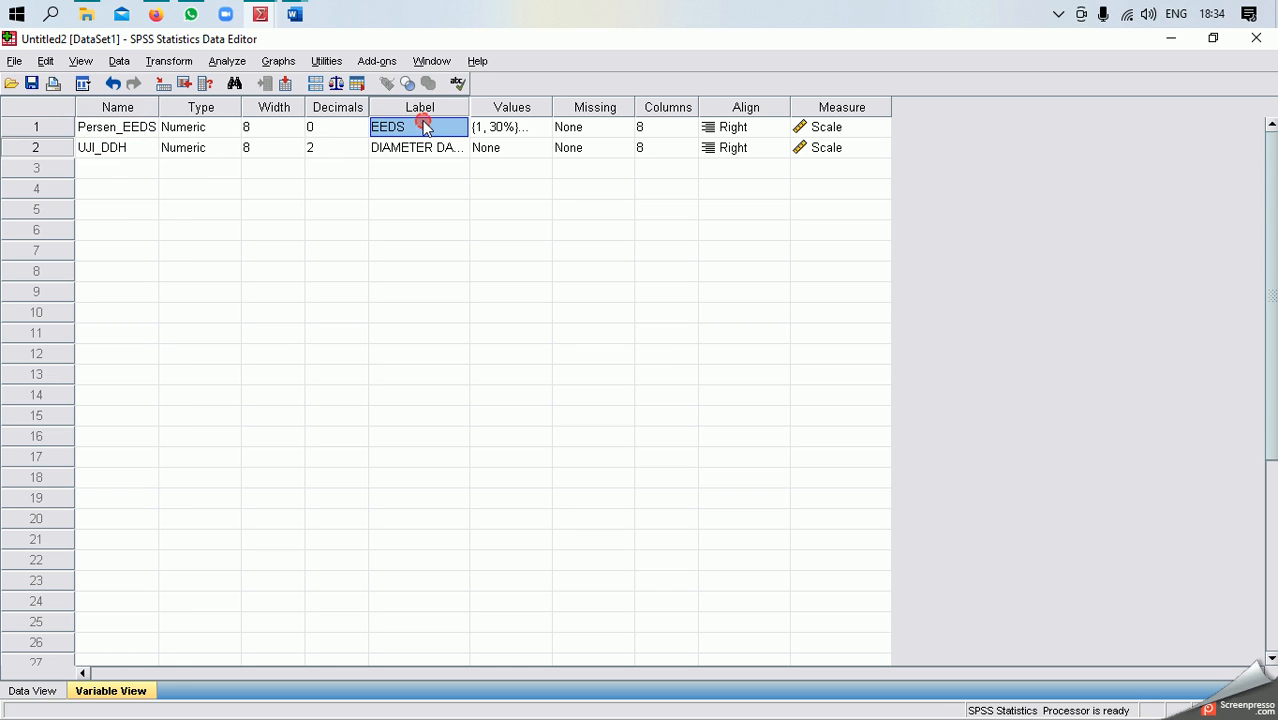
pyautogui.click(505, 127)
pyautogui.click(539, 129)
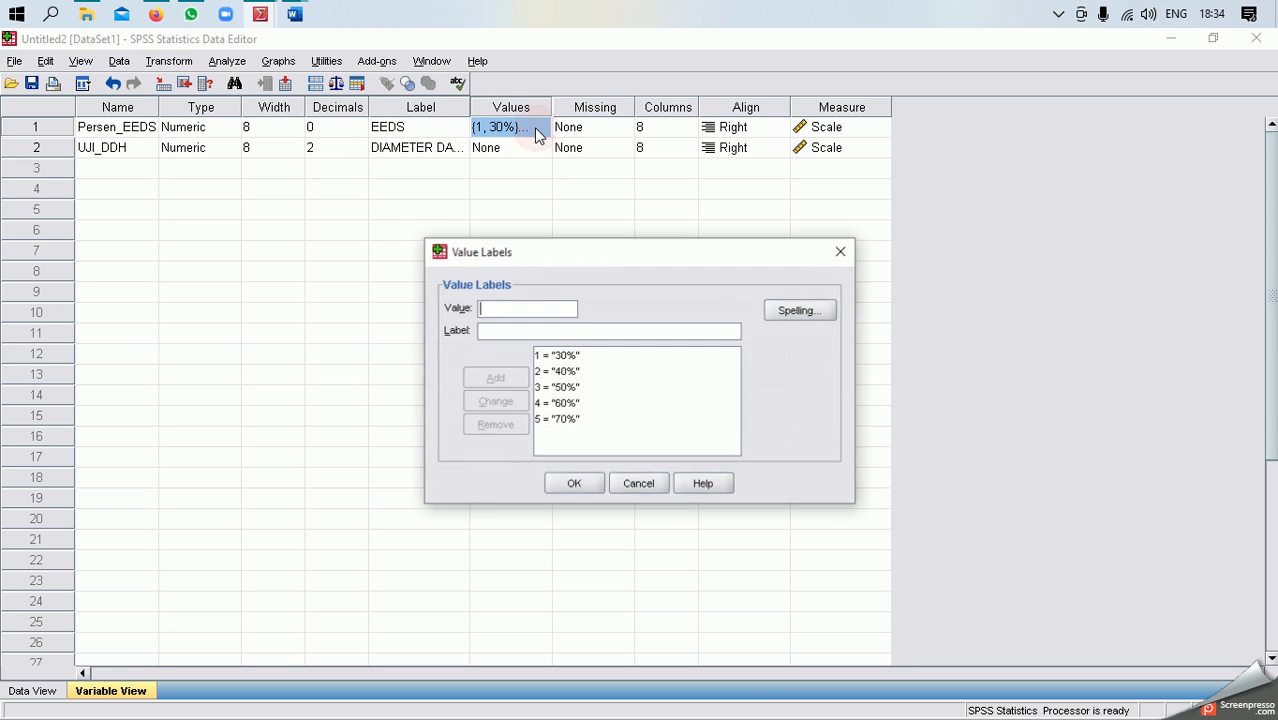
pyautogui.click(541, 358)
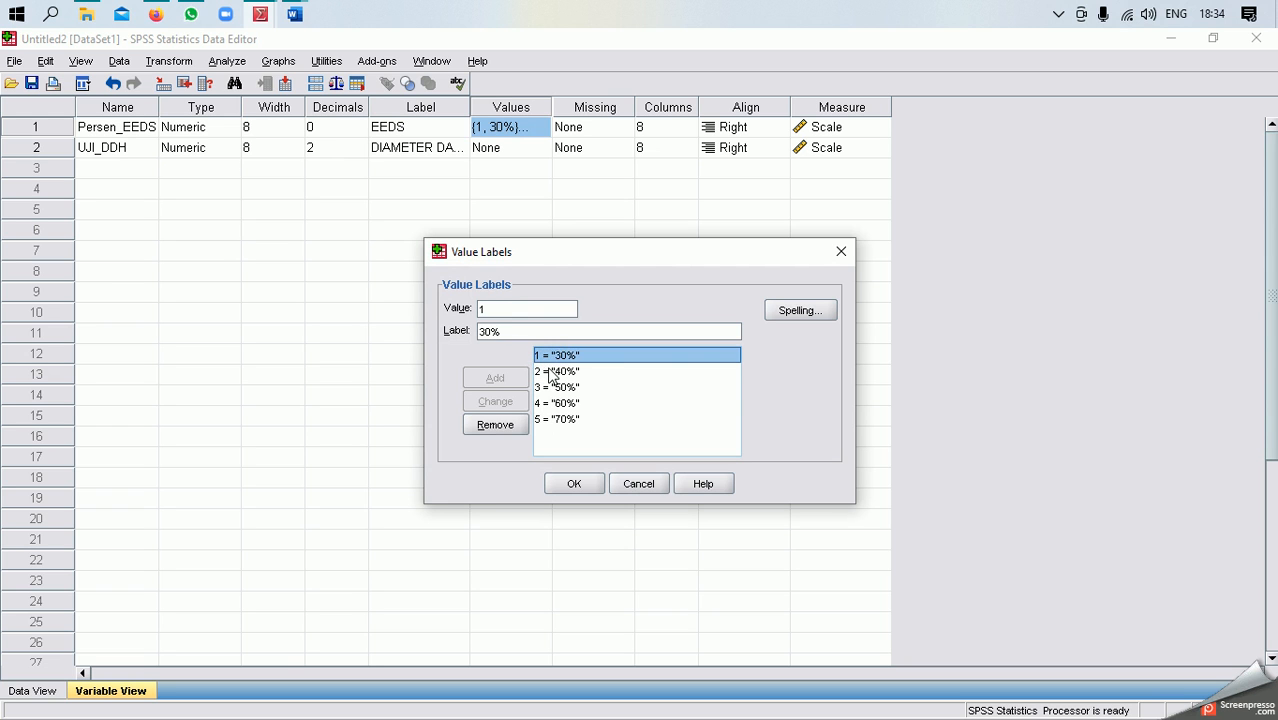
pyautogui.click(551, 372)
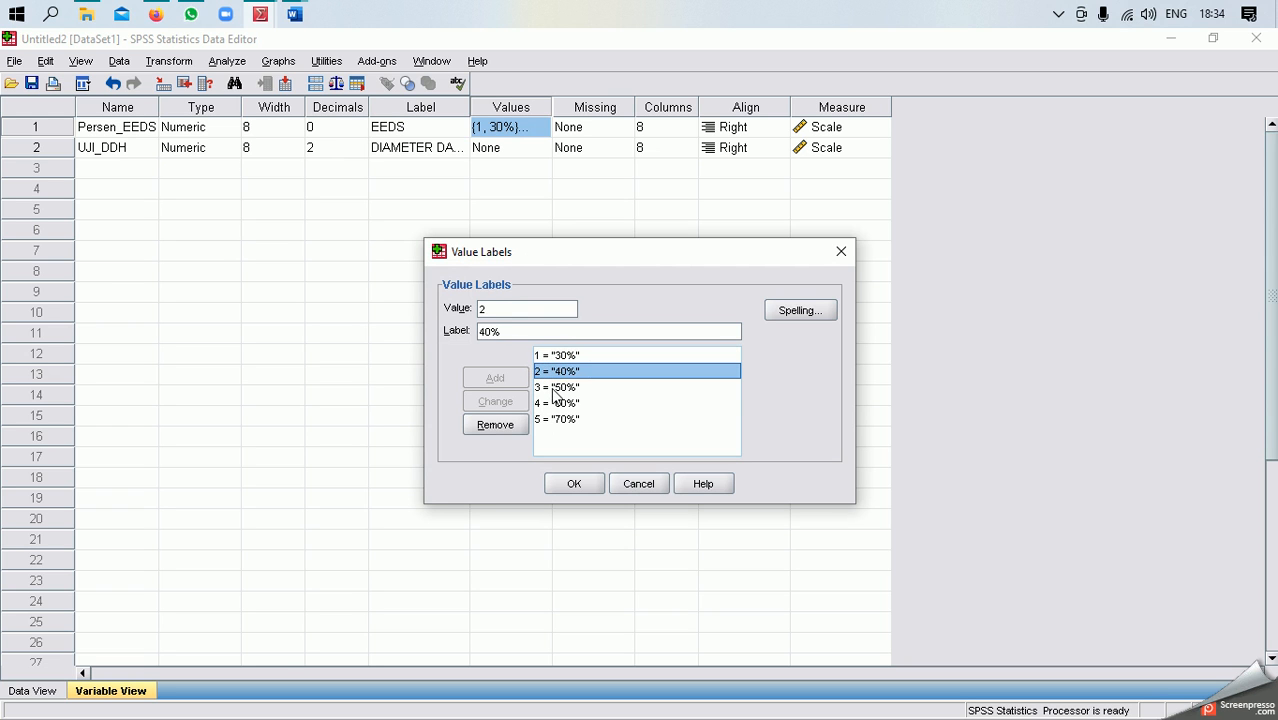
pyautogui.click(557, 389)
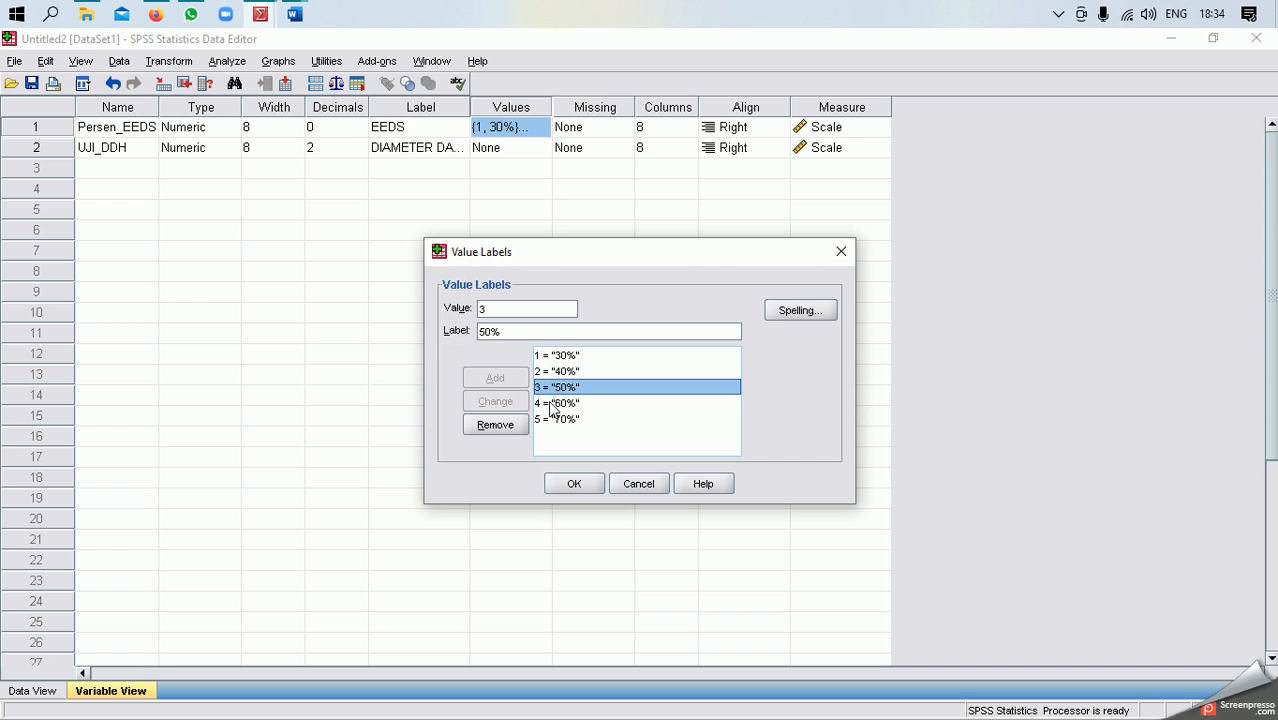
pyautogui.click(552, 404)
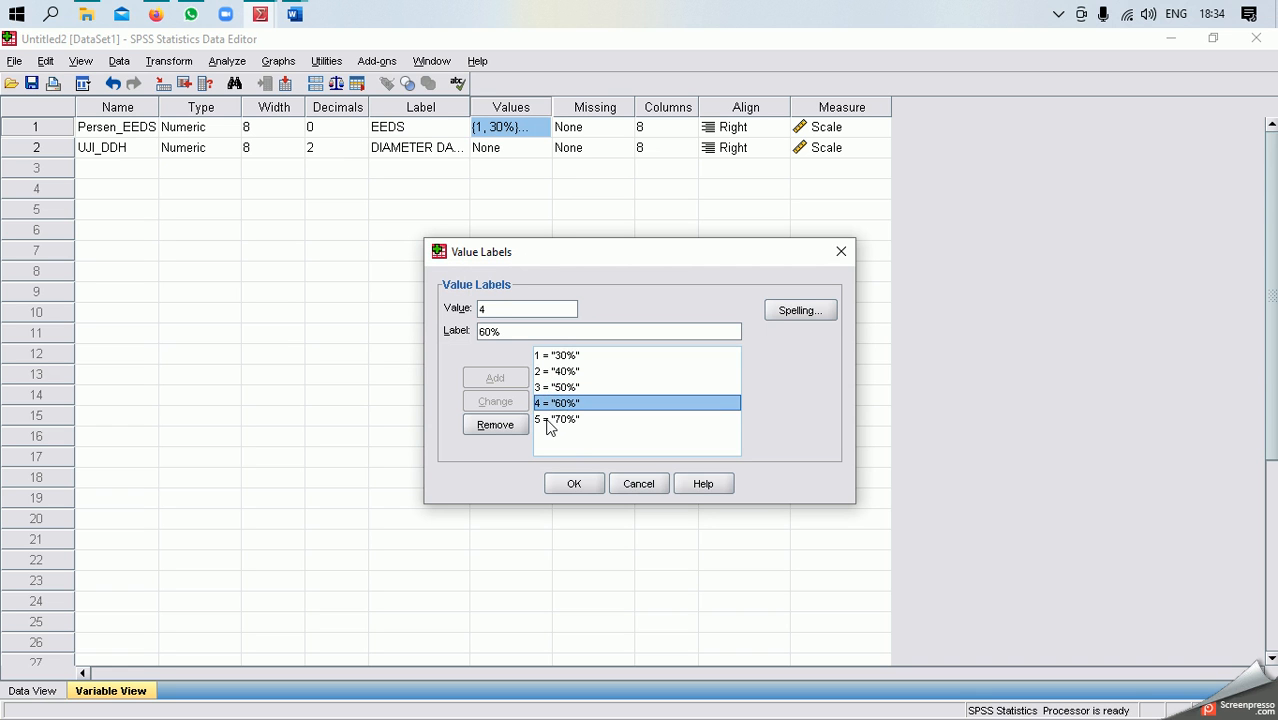
pyautogui.click(555, 420)
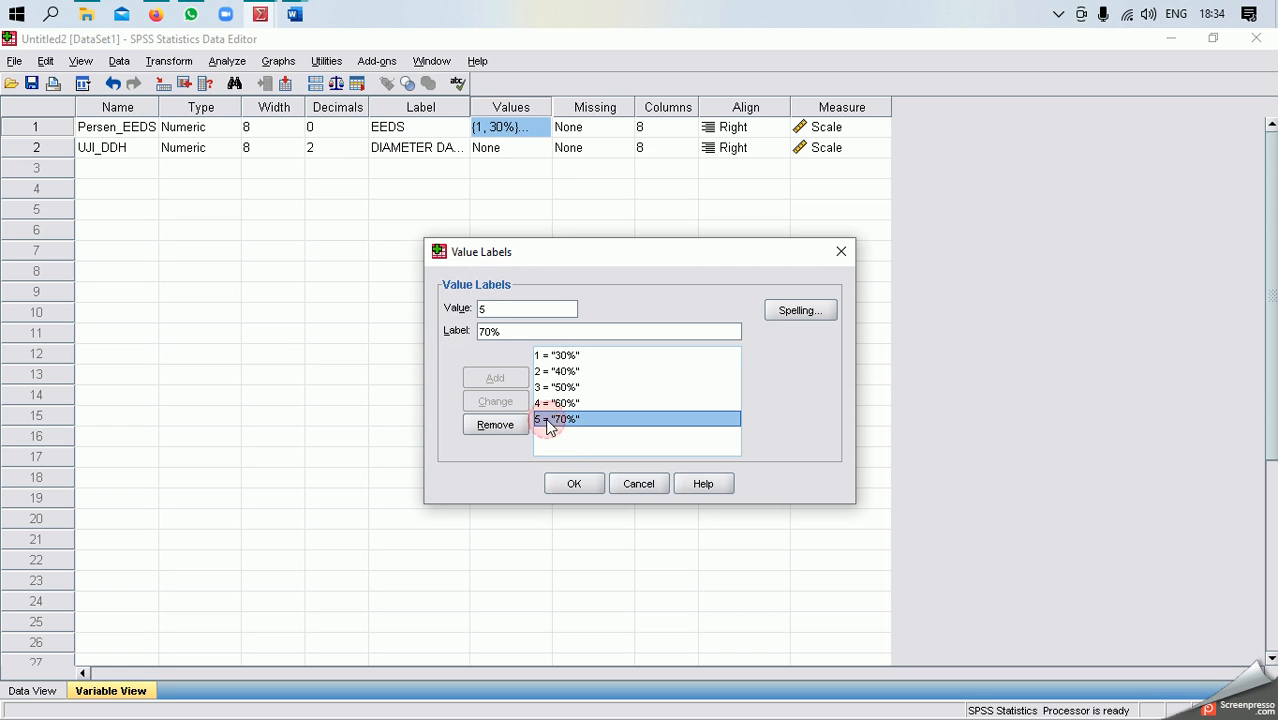
pyautogui.click(576, 484)
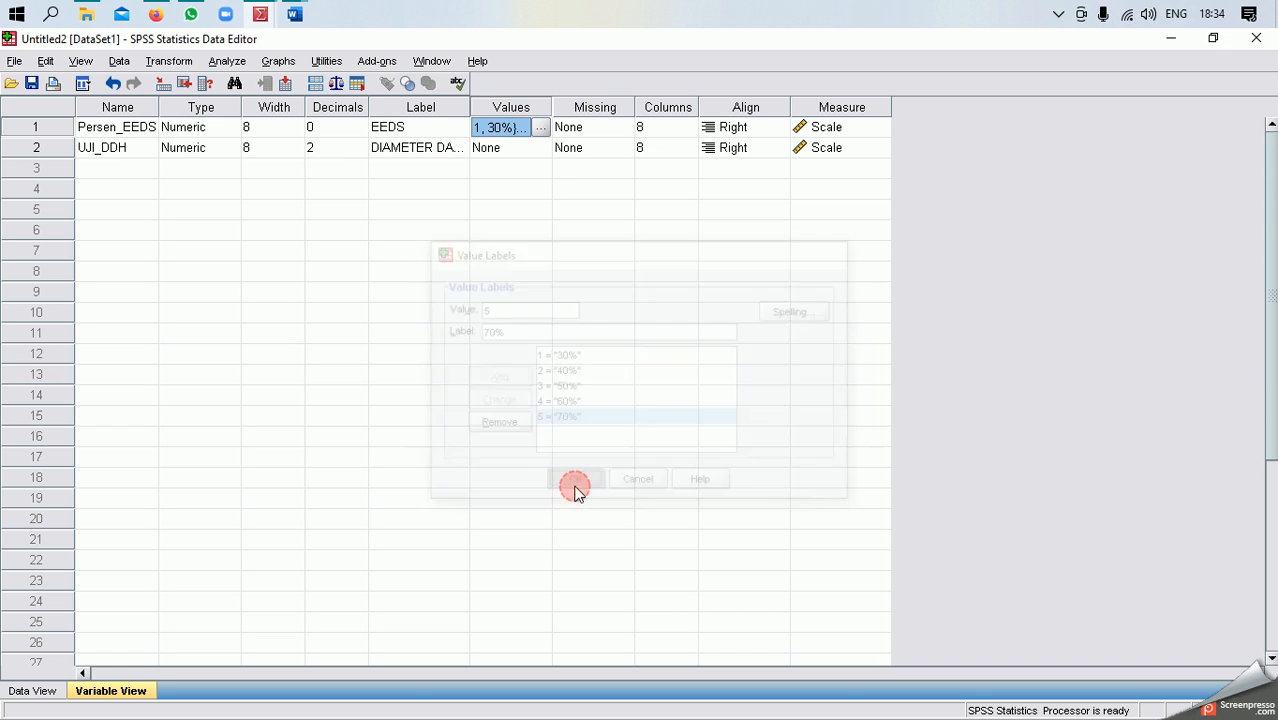
pyautogui.click(338, 128)
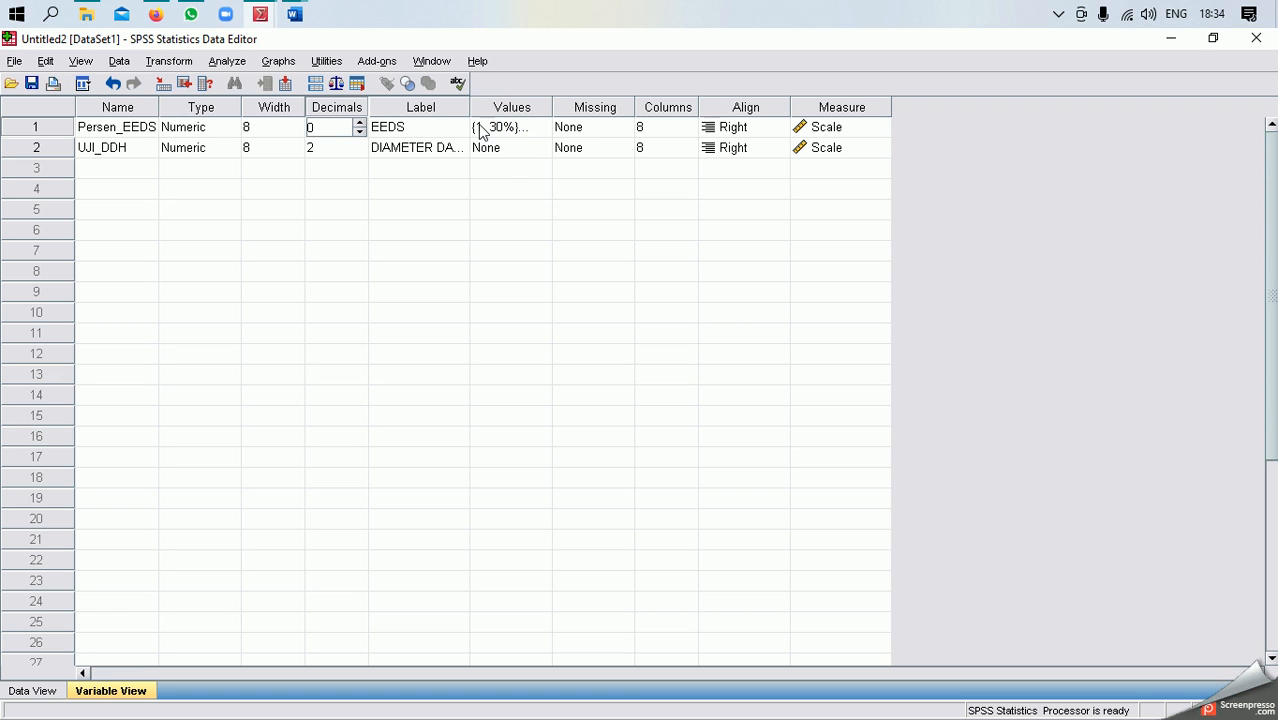
pyautogui.click(340, 150)
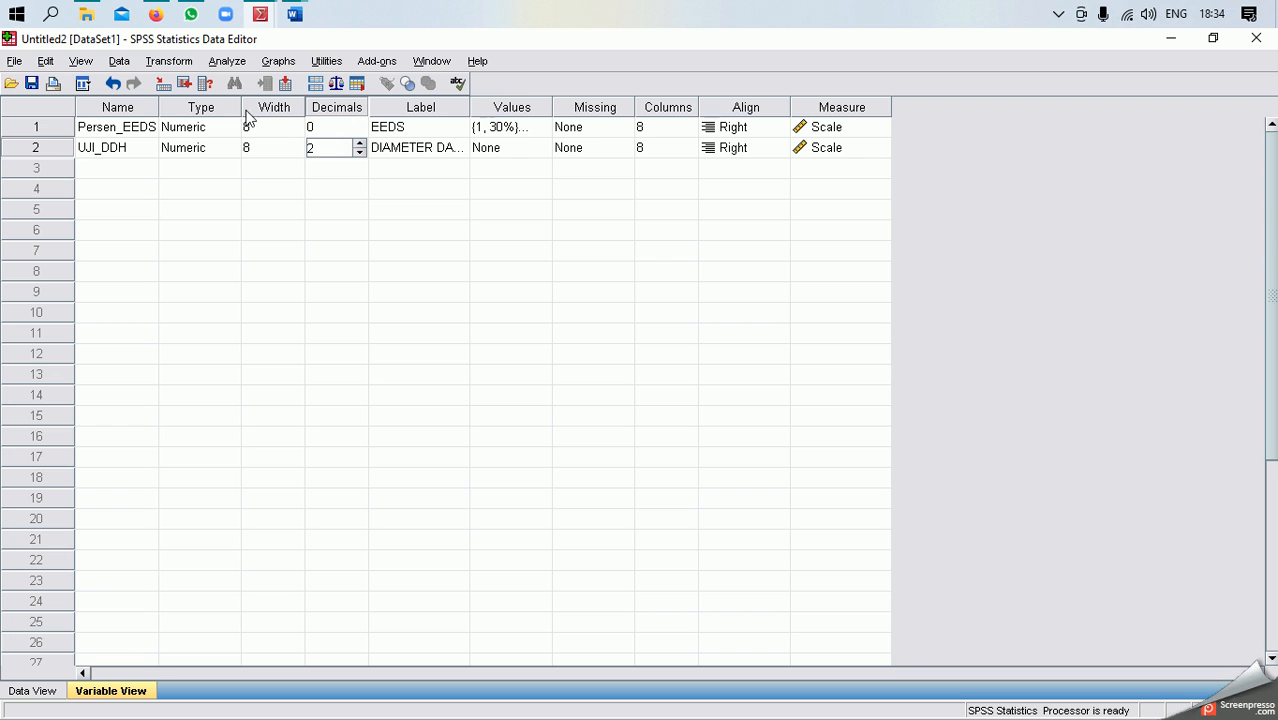
# Examine in the data grid how the Persen_EEDS group codes are paired with the UJI_DDH measurements
pyautogui.click(20, 688)
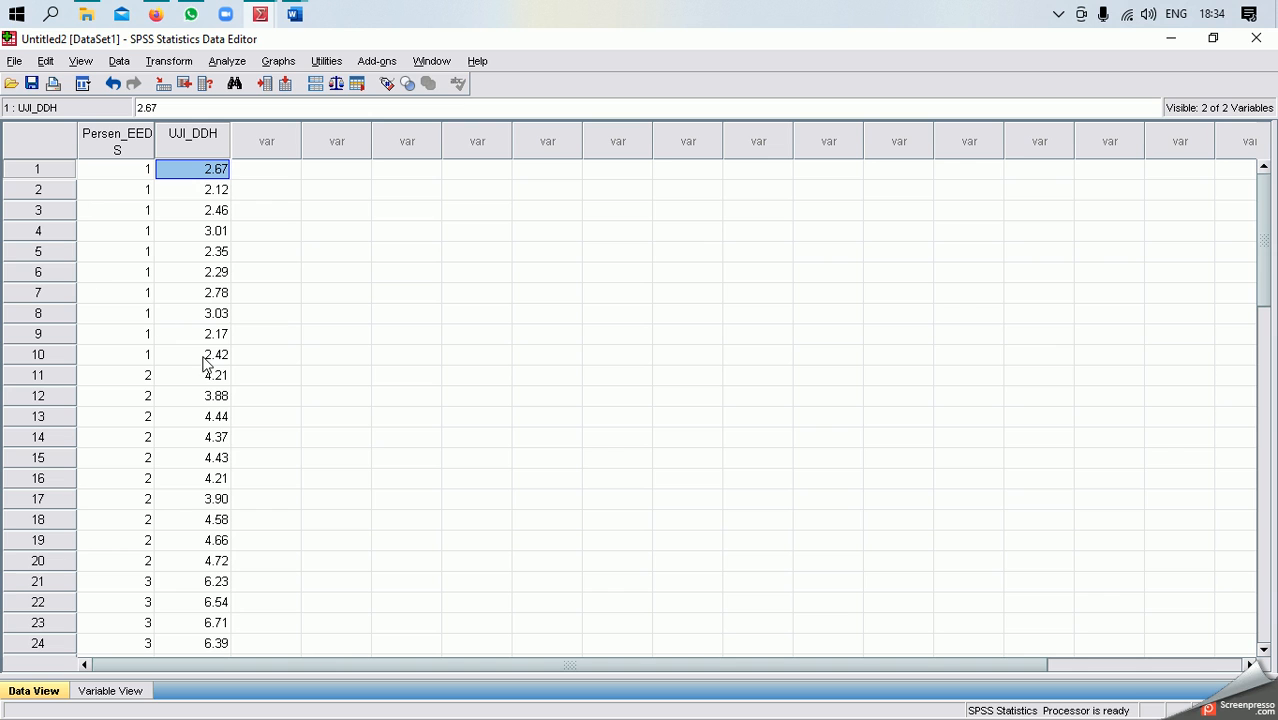
pyautogui.click(137, 354)
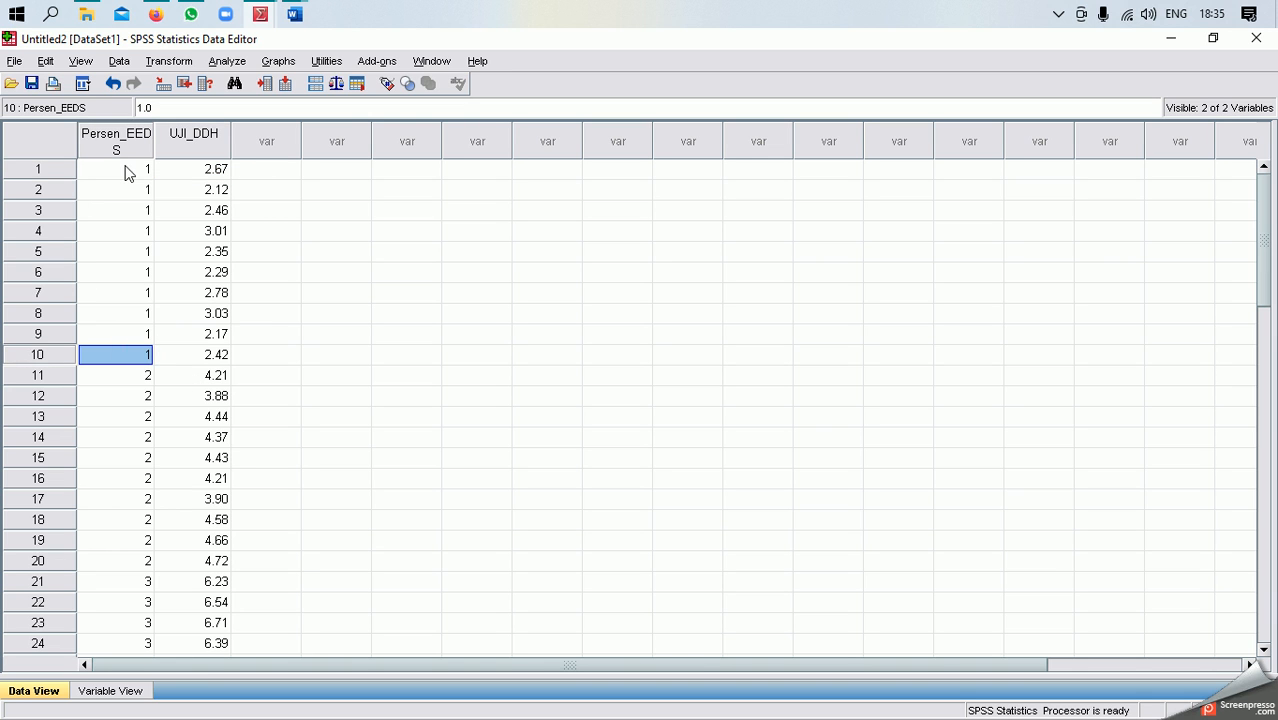
pyautogui.click(125, 400)
pyautogui.press('Down')
pyautogui.press('Down')
pyautogui.press('Down')
pyautogui.press('Down')
pyautogui.press('Down')
pyautogui.press('Down')
pyautogui.press('Down')
pyautogui.press('Down')
pyautogui.press('Down')
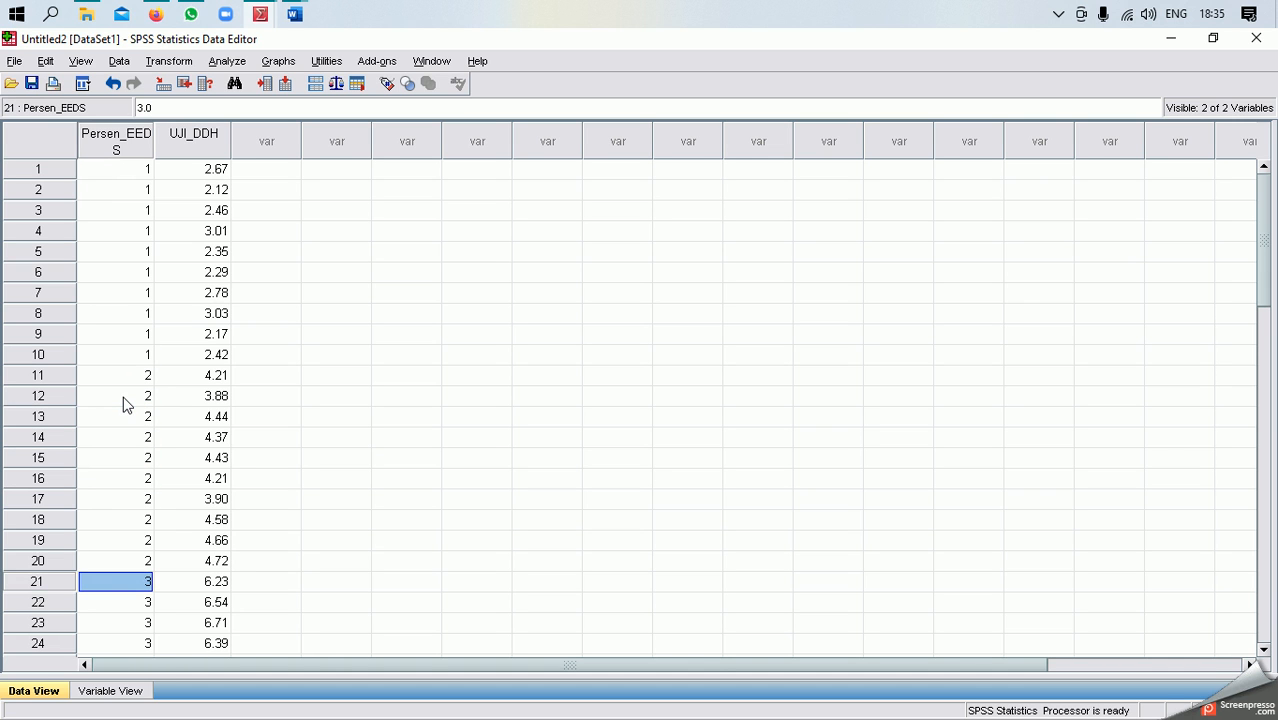
pyautogui.press('Down')
pyautogui.press('Down')
pyautogui.press('Down')
pyautogui.press('Down')
pyautogui.press('Down')
pyautogui.press('Down')
pyautogui.press('Down')
pyautogui.press('Down')
pyautogui.press('Down')
pyautogui.press('Down')
pyautogui.press('Down')
pyautogui.press('Down')
pyautogui.press('Down')
pyautogui.press('Down')
pyautogui.press('Down')
pyautogui.press('Down')
pyautogui.press('Down')
pyautogui.press('Down')
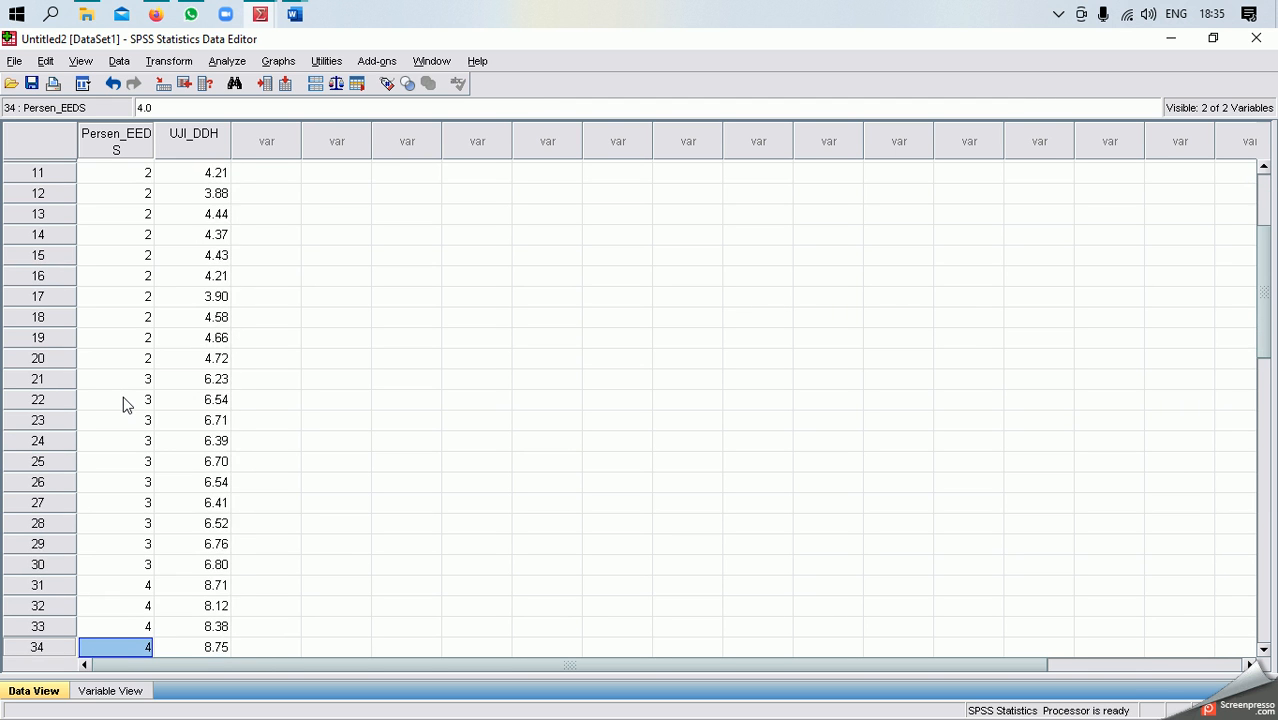
pyautogui.press('Down')
pyautogui.press('Up')
pyautogui.press('Up')
pyautogui.press('Up')
pyautogui.press('Up')
pyautogui.press('Up')
pyautogui.press('Up')
pyautogui.press('Up')
pyautogui.press('Up')
pyautogui.press('Up')
pyautogui.press('Up')
pyautogui.press('Up')
pyautogui.press('Up')
pyautogui.press('Up')
pyautogui.press('Up')
pyautogui.press('Up')
pyautogui.press('Up')
pyautogui.press('Up')
pyautogui.press('Up')
pyautogui.press('Up')
pyautogui.press('Up')
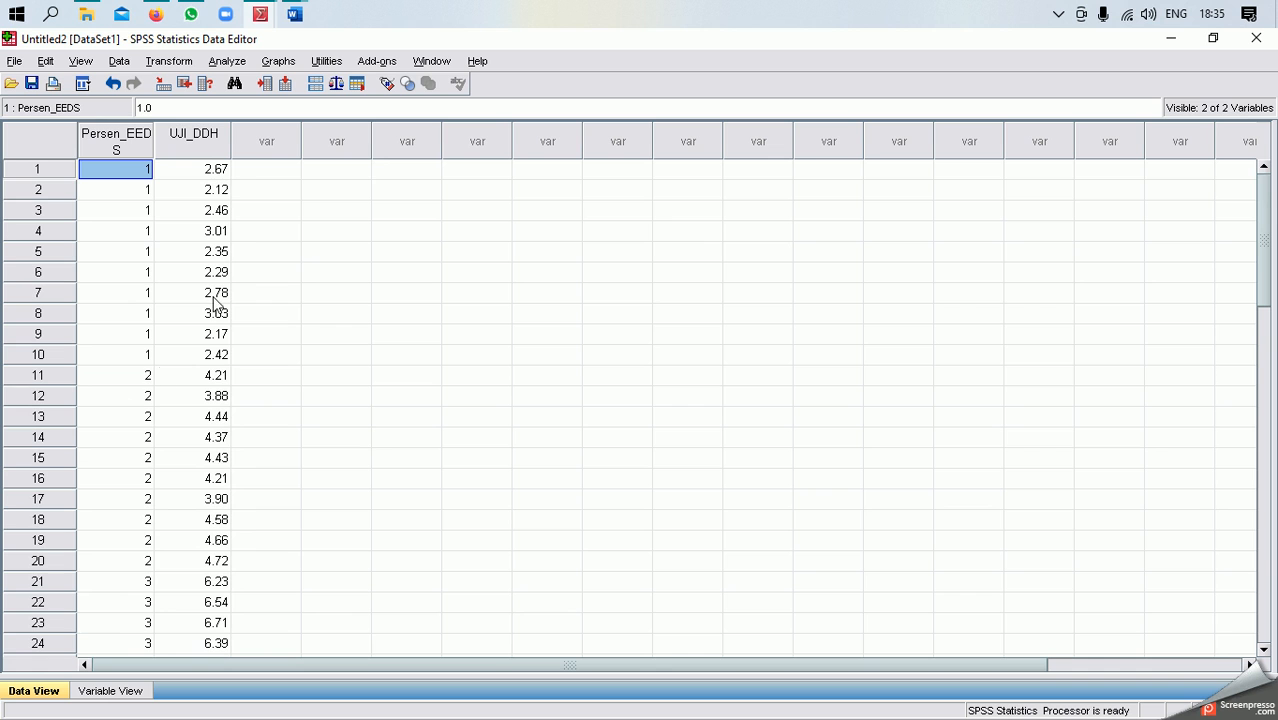
pyautogui.click(207, 192)
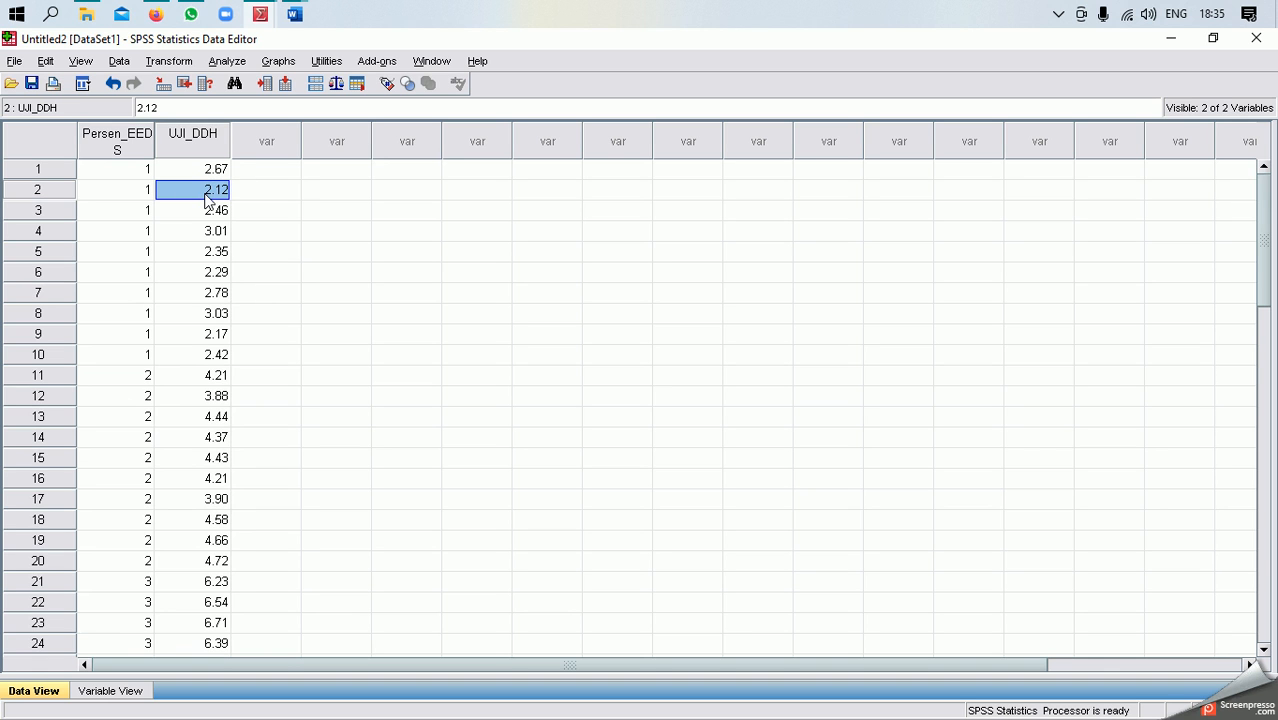
# Open the Explore analysis and assign DIAMETER DAYA HAMBAT as the dependent variable
pyautogui.click(215, 65)
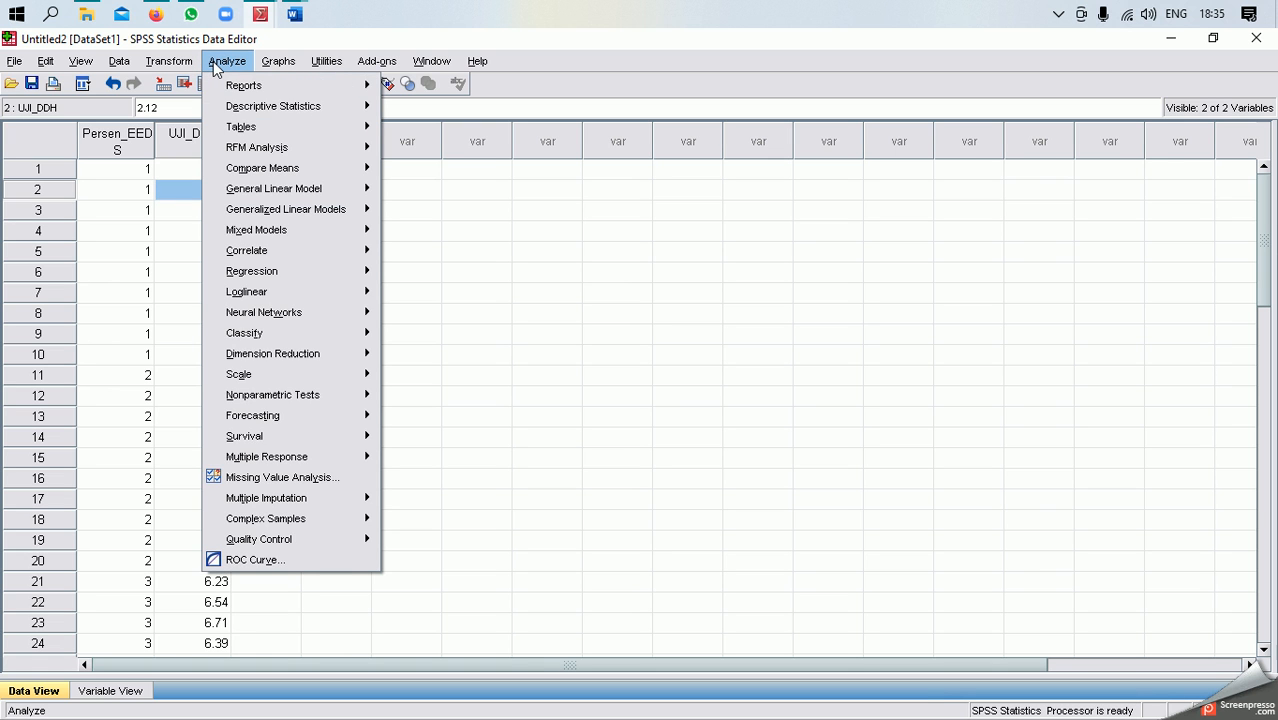
pyautogui.moveTo(241, 105)
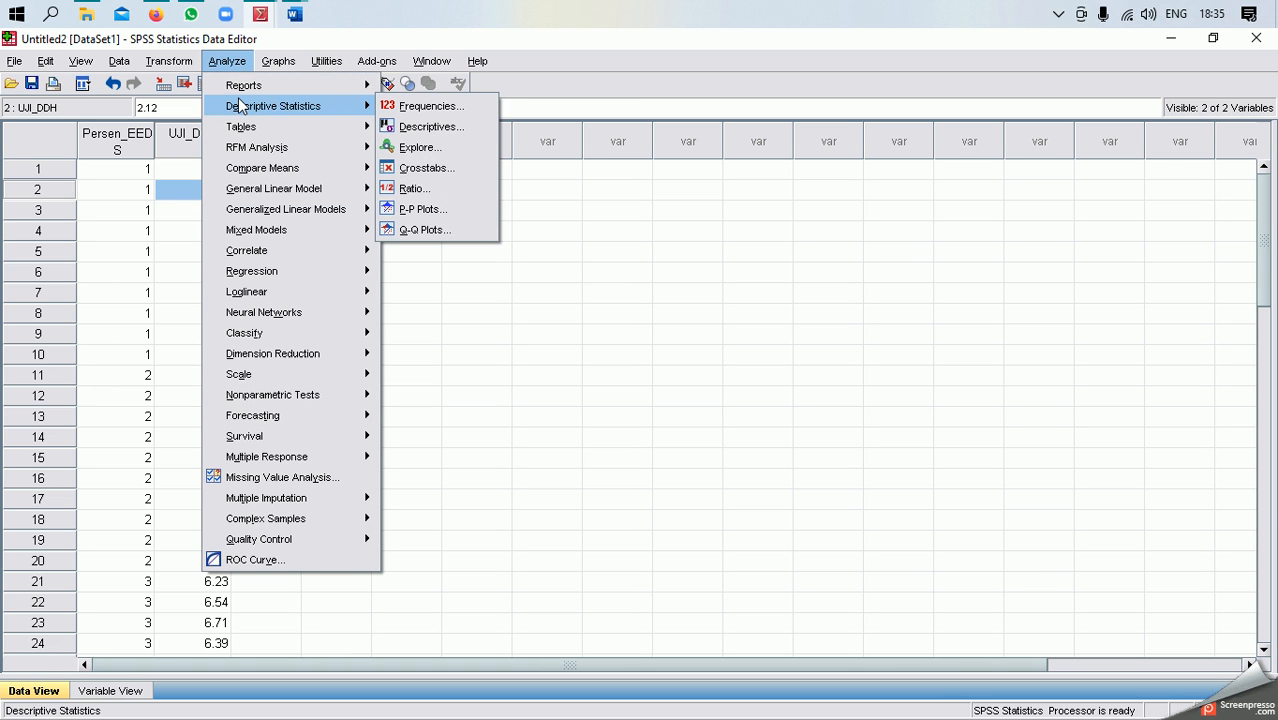
pyautogui.moveTo(255, 169)
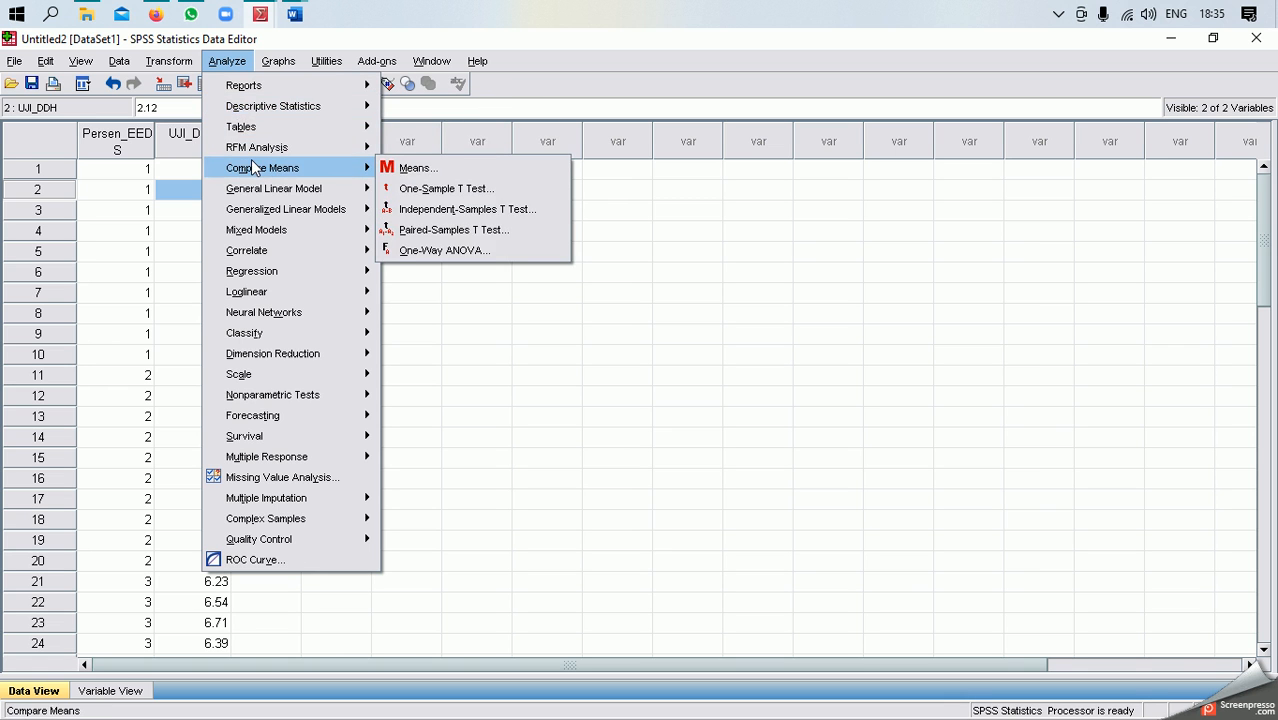
pyautogui.moveTo(298, 94)
pyautogui.moveTo(350, 105)
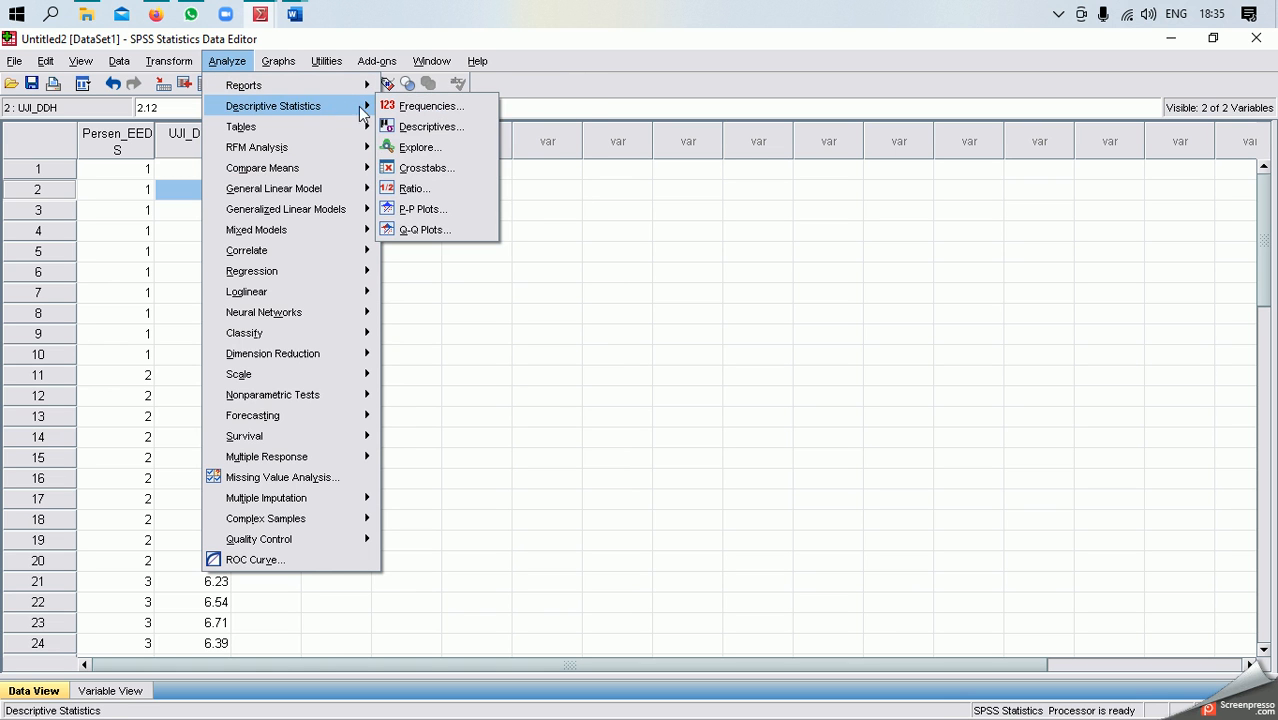
pyautogui.click(410, 148)
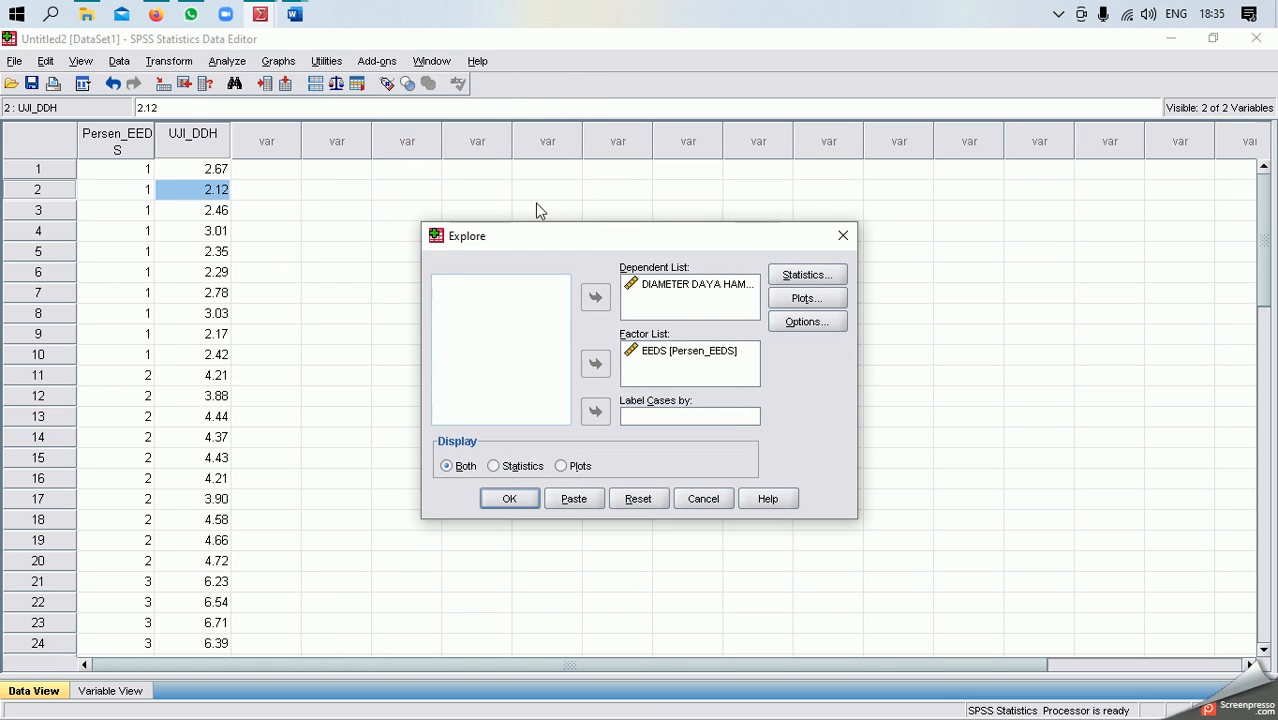
pyautogui.click(677, 290)
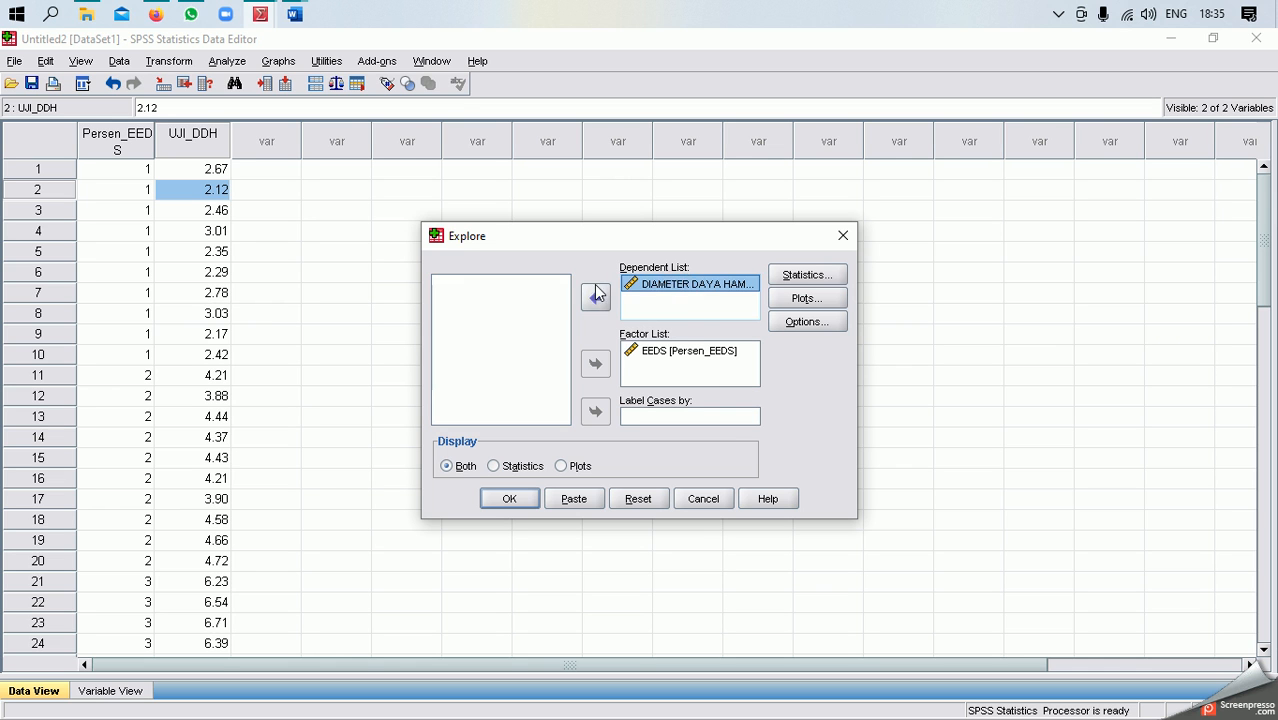
pyautogui.click(594, 294)
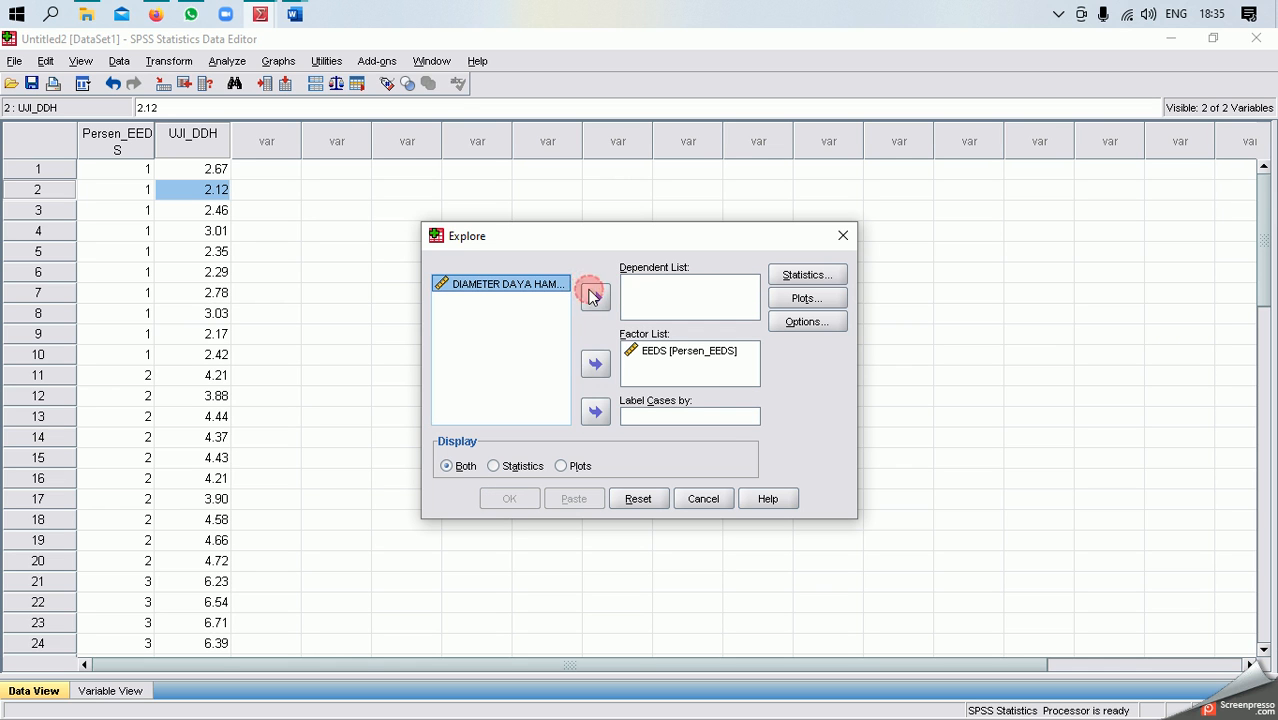
pyautogui.click(594, 366)
pyautogui.click(594, 366)
pyautogui.click(595, 299)
# Assign EEDS [Persen_EEDS] as the factor of the Explore analysis
pyautogui.click(665, 354)
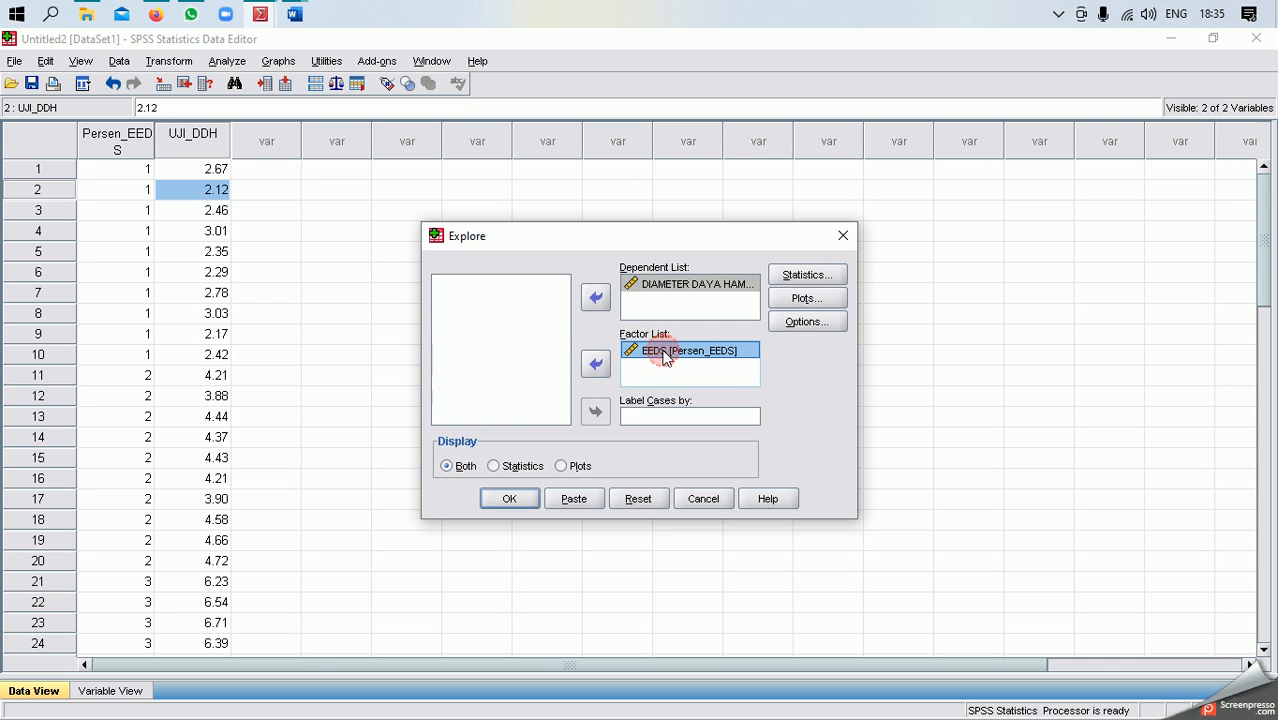
pyautogui.click(596, 364)
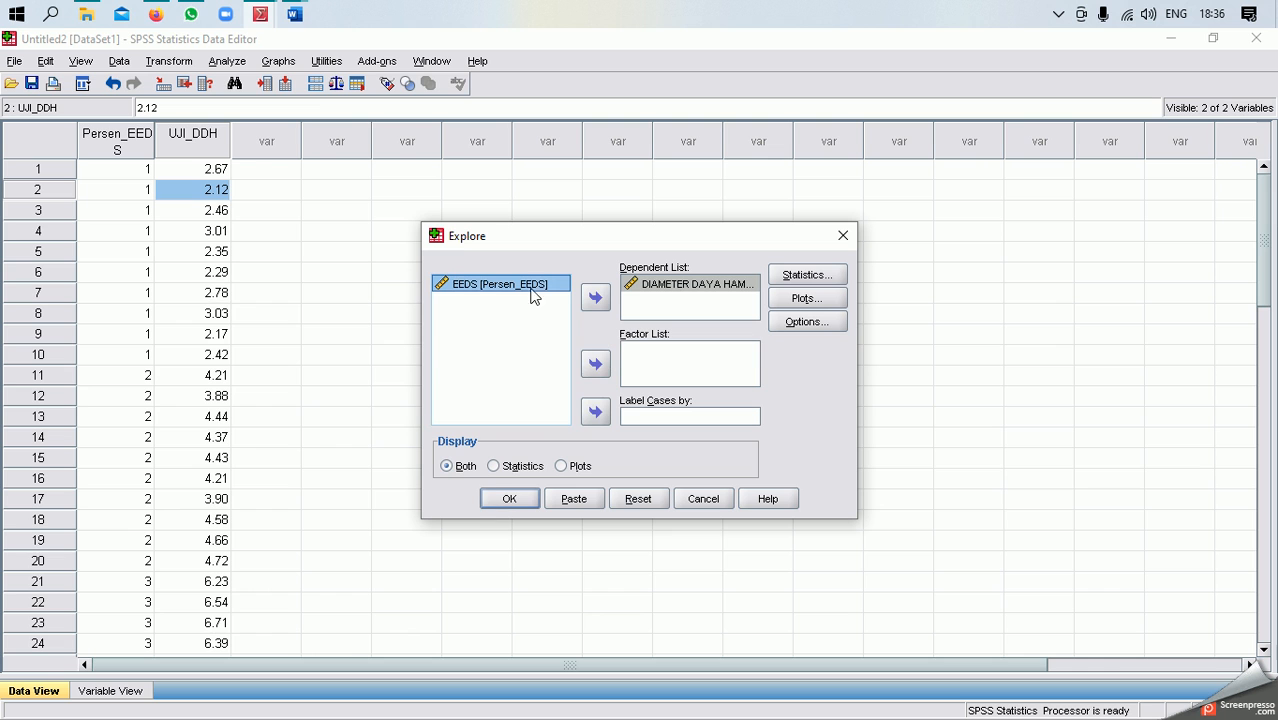
pyautogui.click(595, 364)
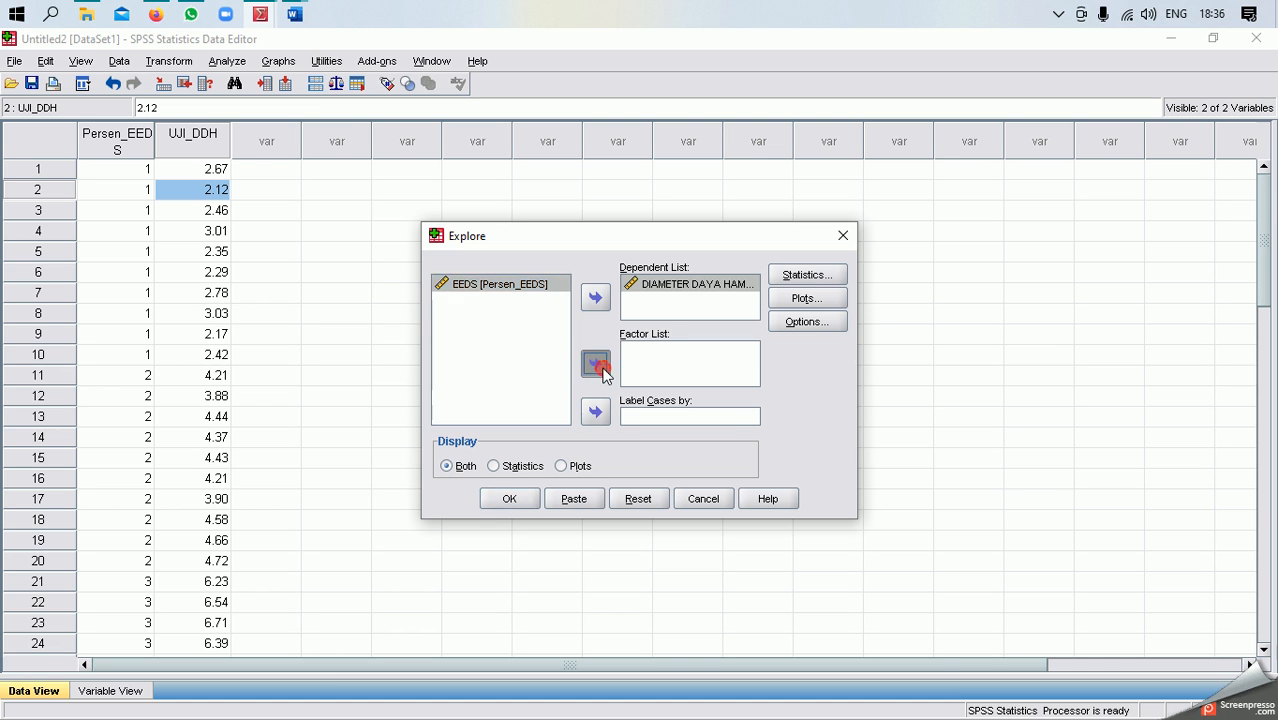
# Set the Explore plots to no boxplots and a Levene test with power estimation, and run the analysis
pyautogui.click(810, 299)
pyautogui.click(555, 326)
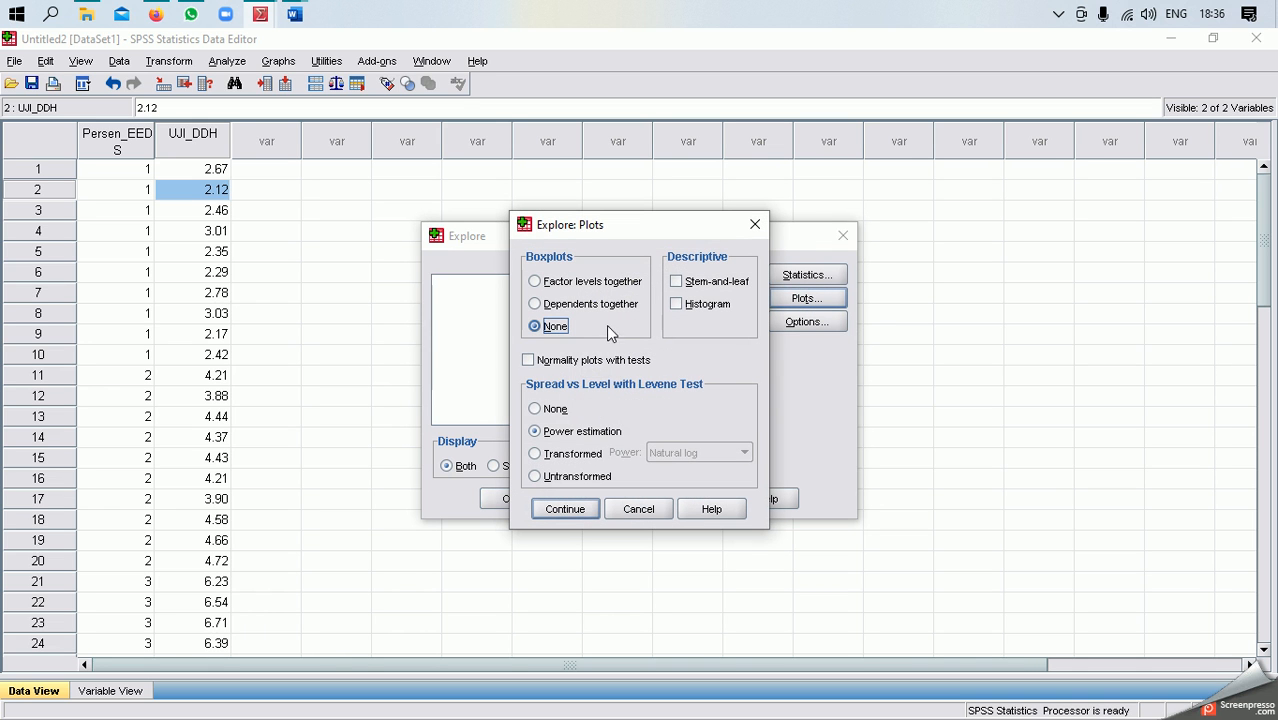
pyautogui.click(575, 431)
pyautogui.click(562, 511)
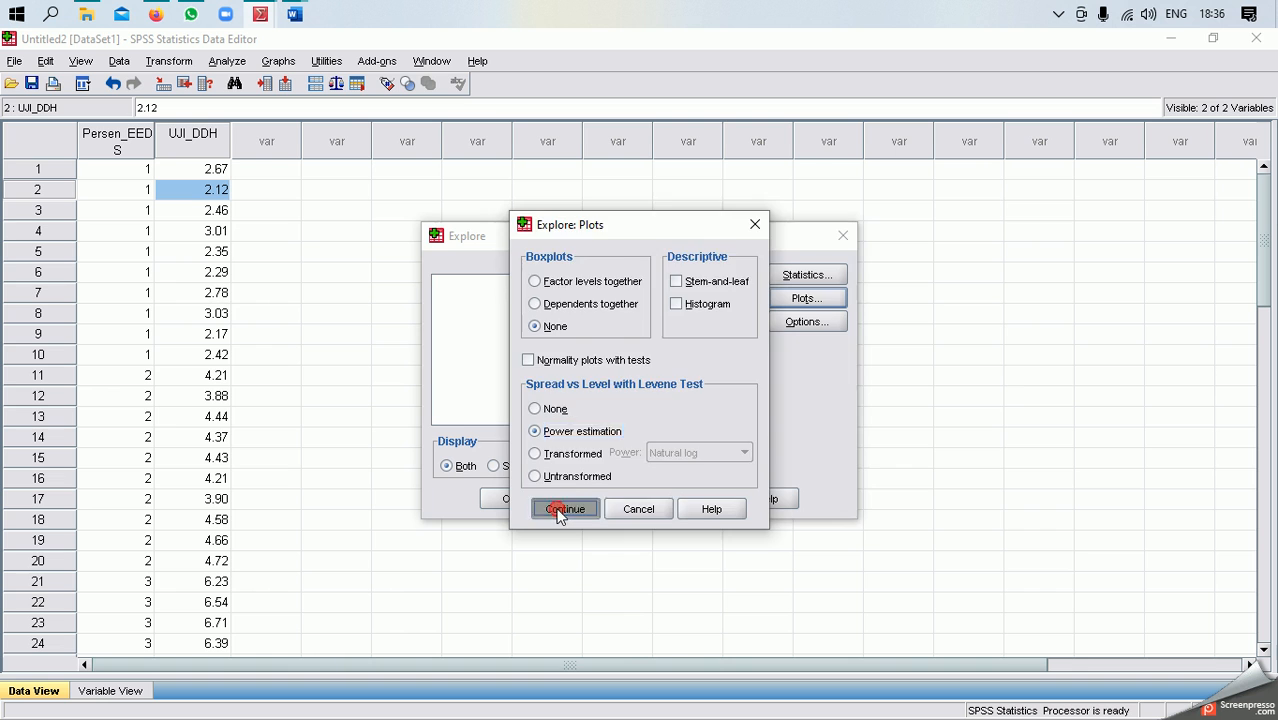
pyautogui.click(509, 500)
pyautogui.click(509, 500)
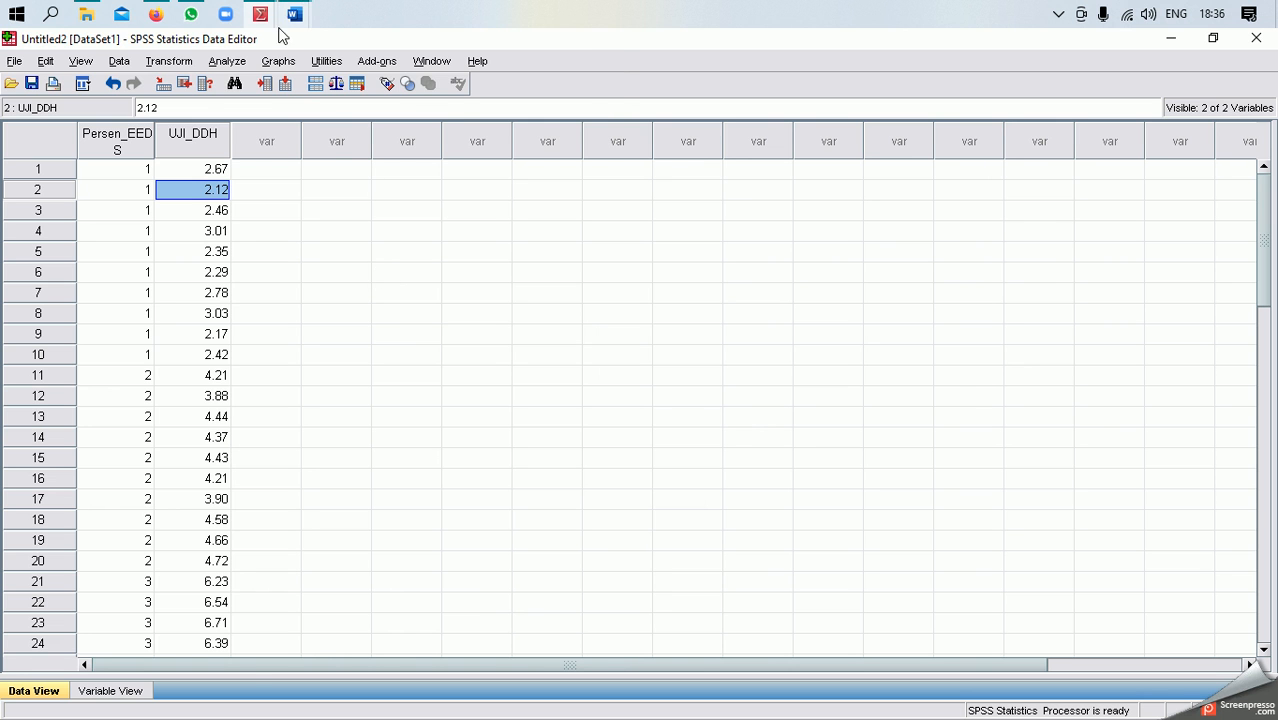
# Bring up the output viewer and locate the Test of Homogeneity of Variance table of the Explore analysis in the outline
pyautogui.moveTo(264, 17)
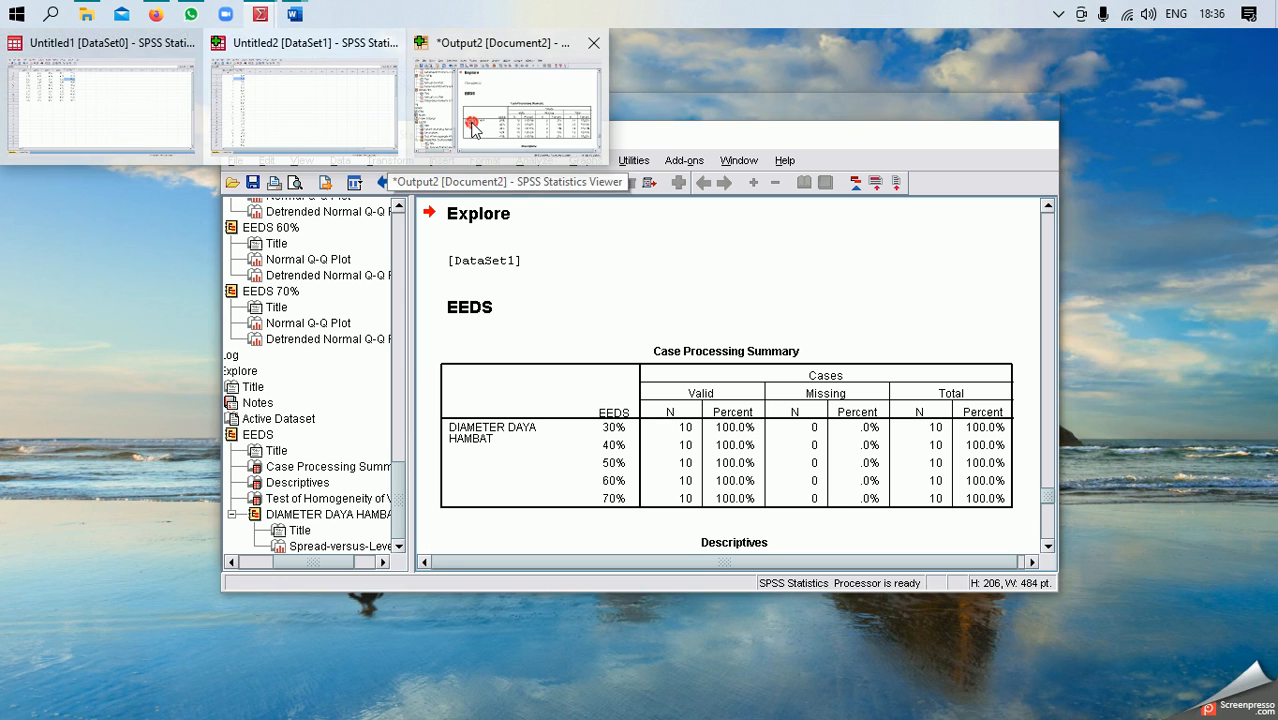
pyautogui.click(470, 127)
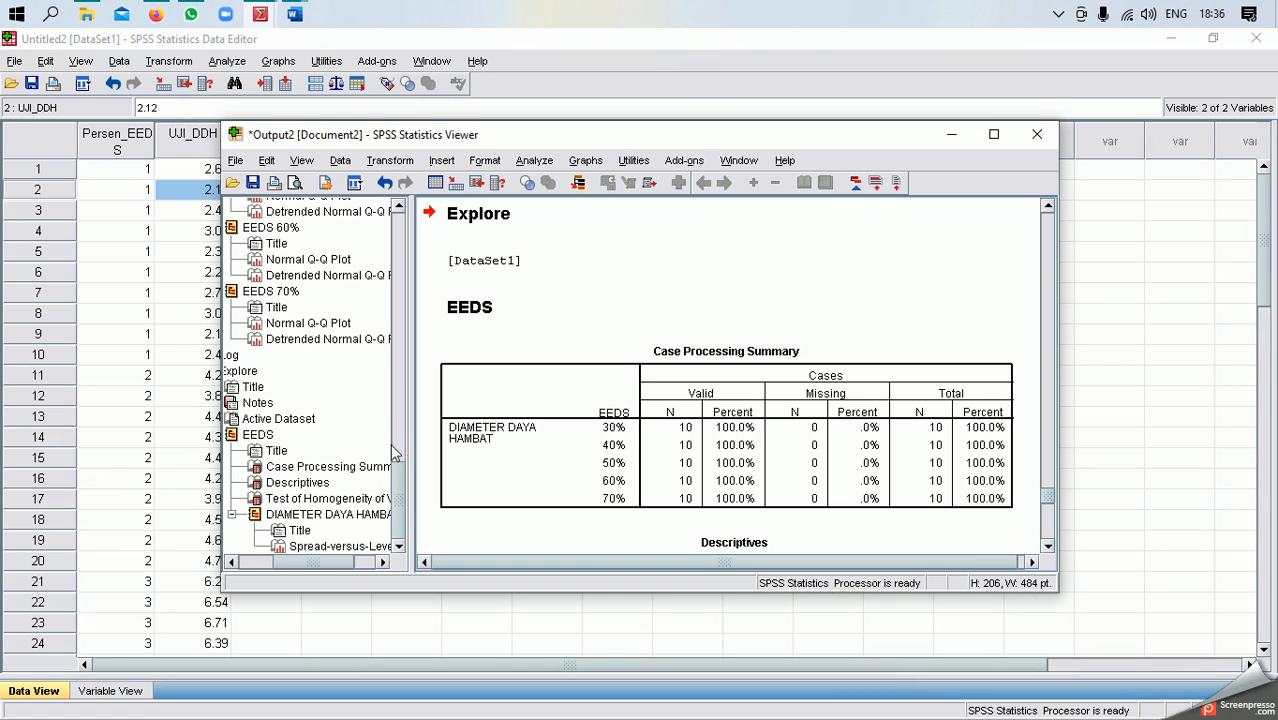
pyautogui.moveTo(399, 512); pyautogui.dragTo(393, 427)
pyautogui.click(358, 276)
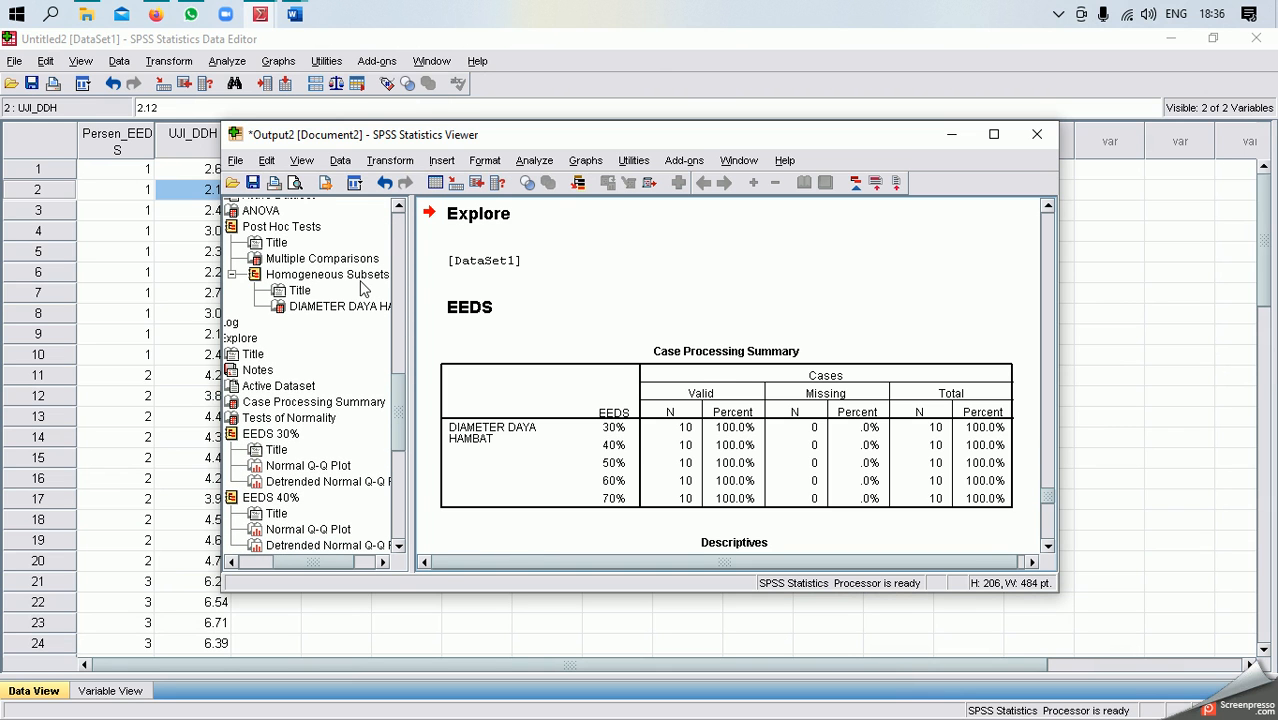
pyautogui.moveTo(394, 418); pyautogui.dragTo(398, 230)
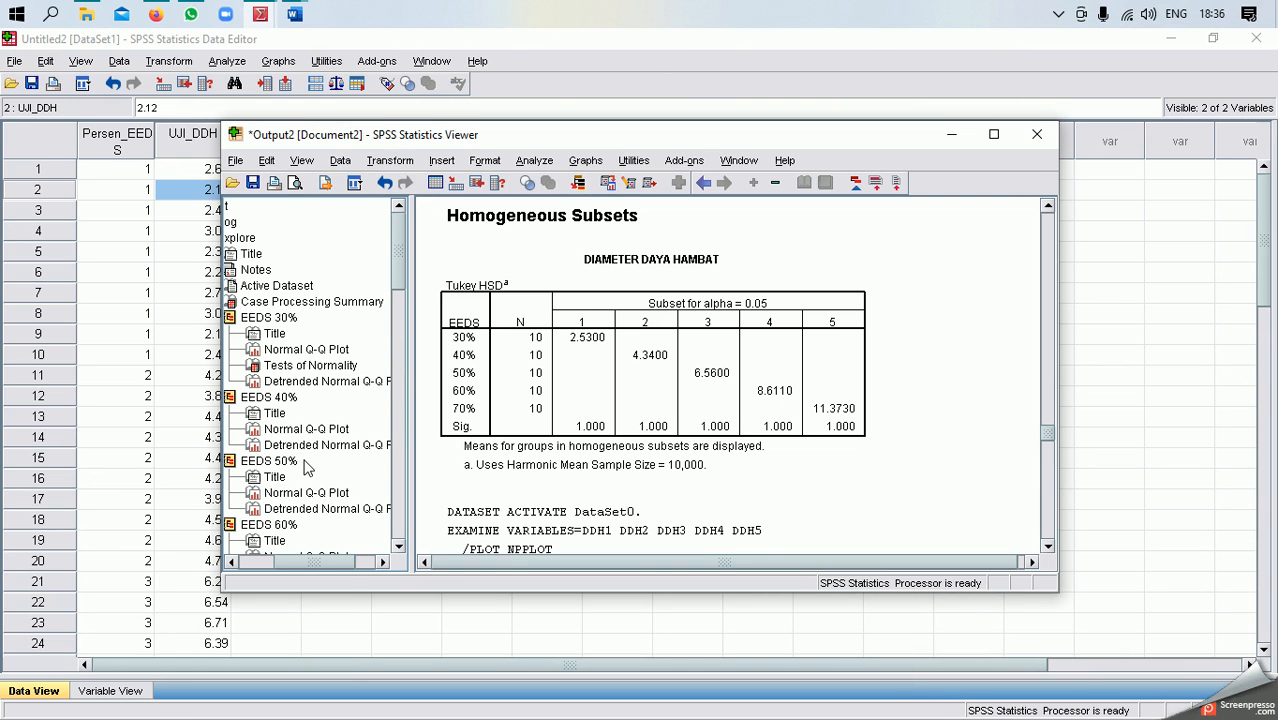
pyautogui.click(398, 547)
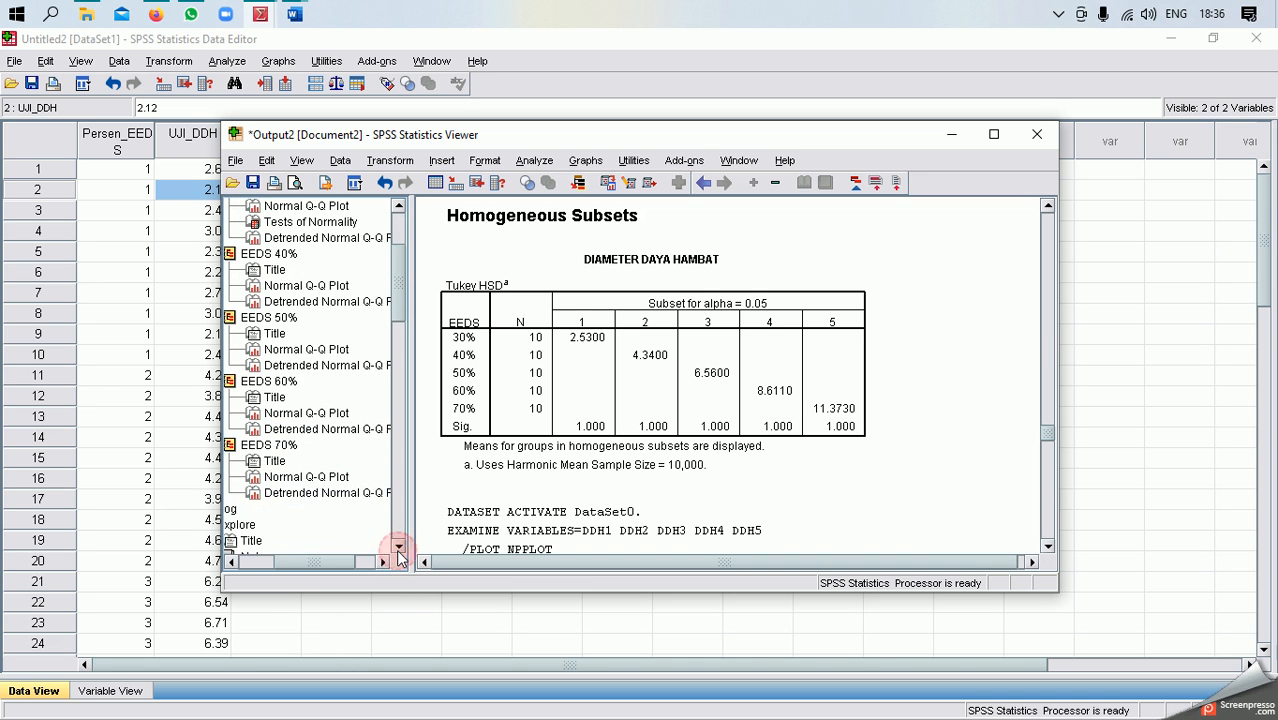
pyautogui.click(398, 549)
pyautogui.click(398, 549)
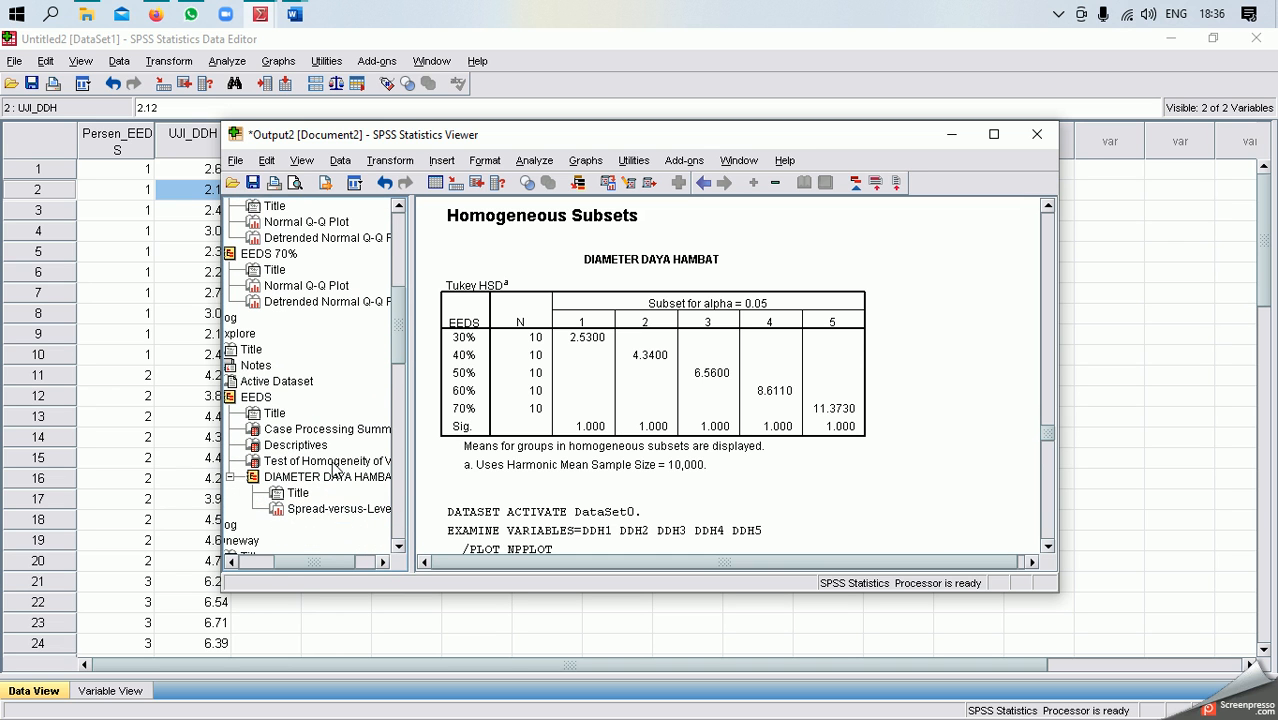
pyautogui.click(334, 462)
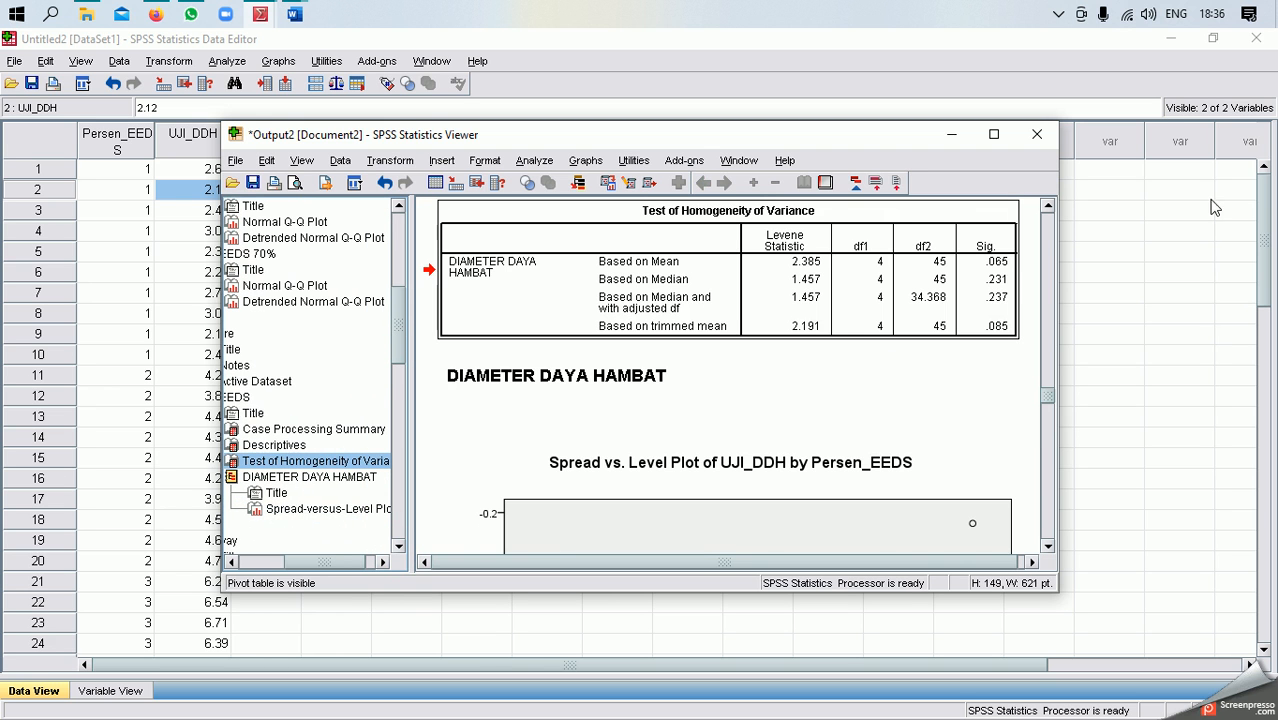
# Examine the case summary, the Levene significance values and the spread-versus-level plot, and minimize the output viewer
pyautogui.click(1043, 403)
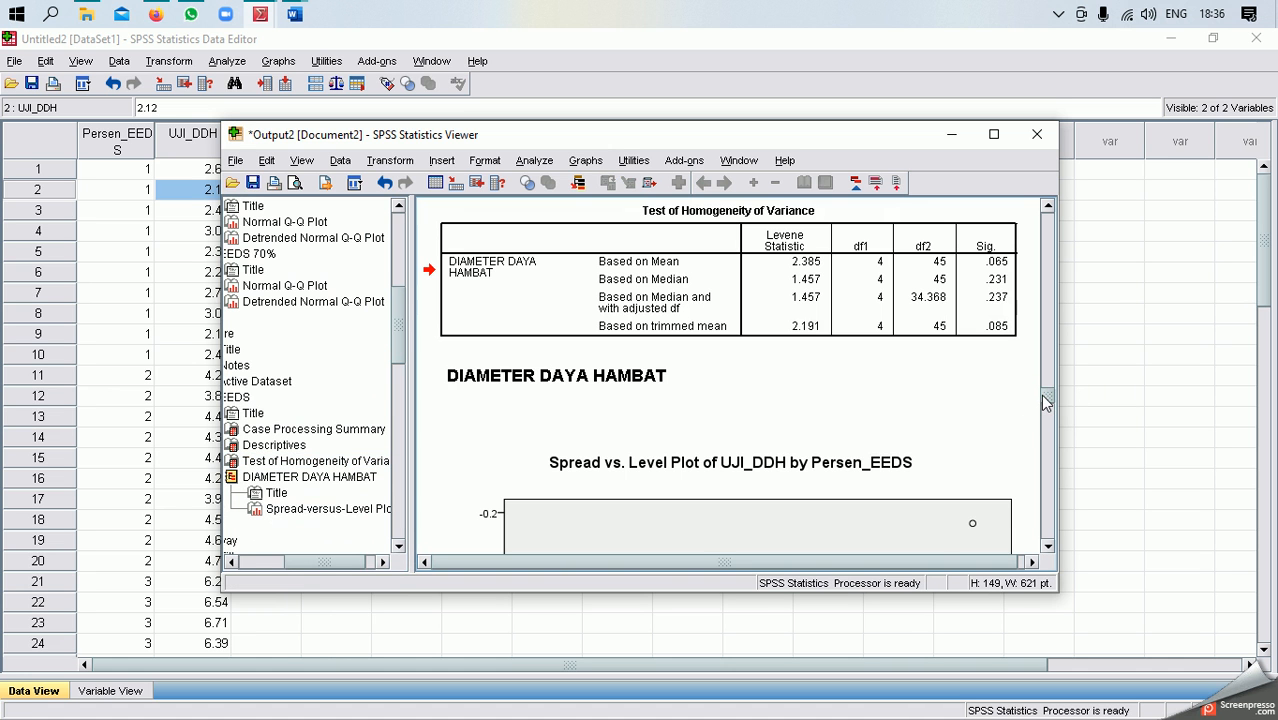
pyautogui.moveTo(1045, 396); pyautogui.dragTo(1038, 364)
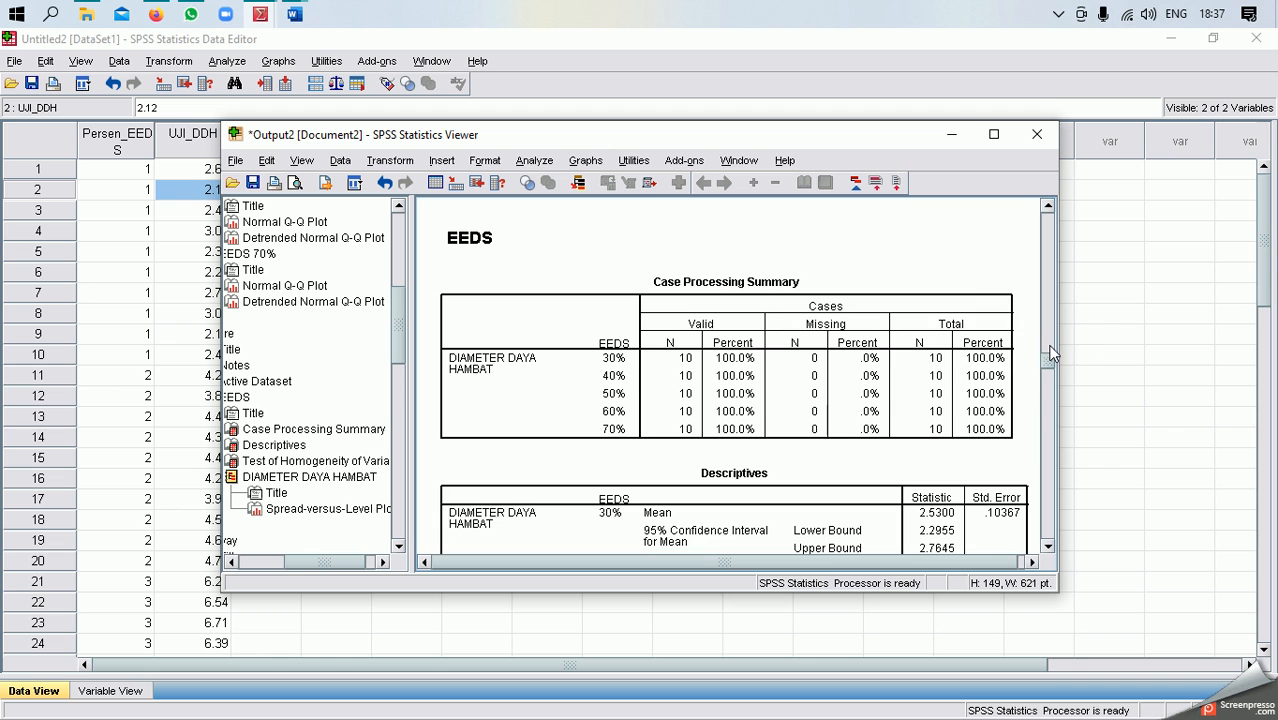
pyautogui.moveTo(1050, 360); pyautogui.dragTo(1047, 388)
pyautogui.scroll(-1, 1050, 367)
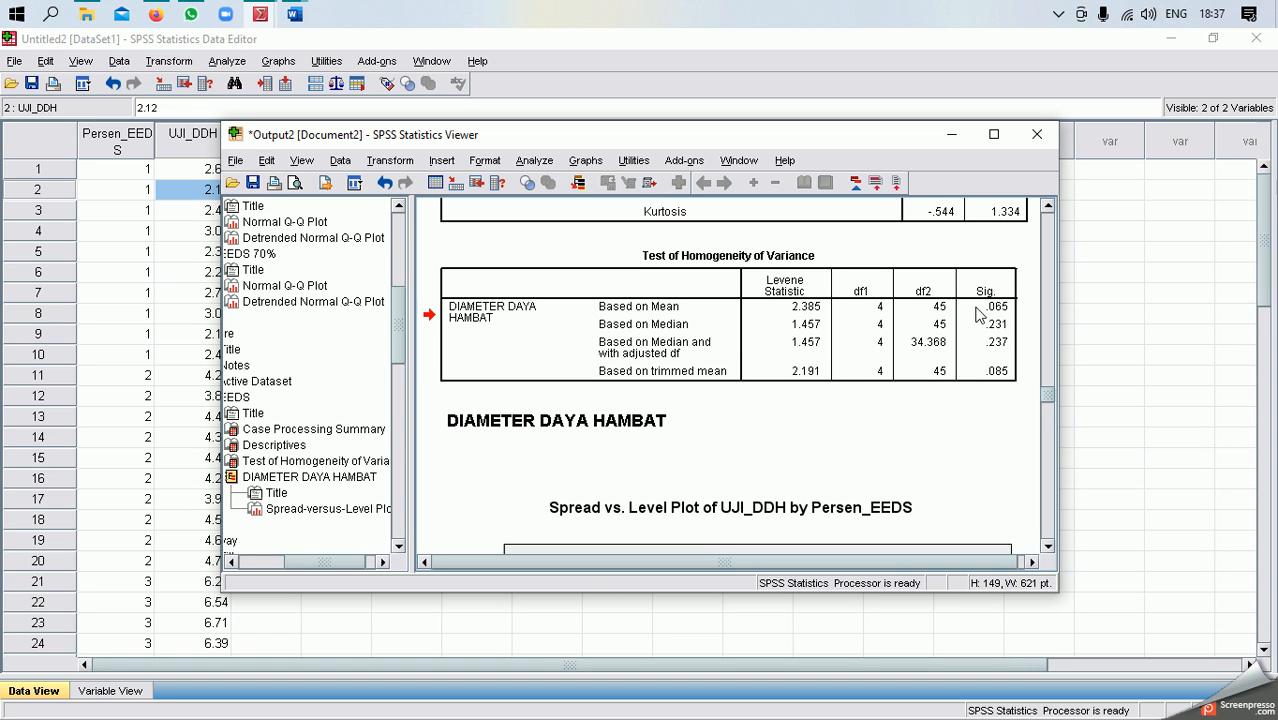
pyautogui.click(977, 373)
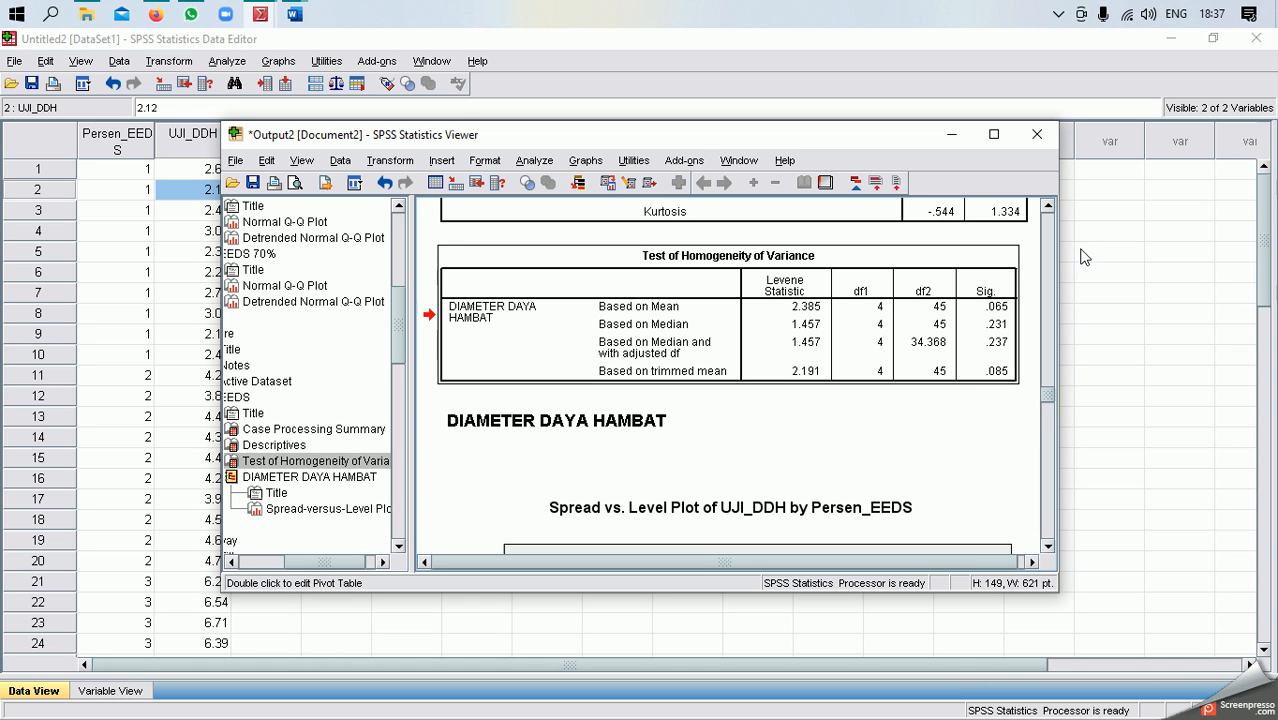
pyautogui.click(1048, 552)
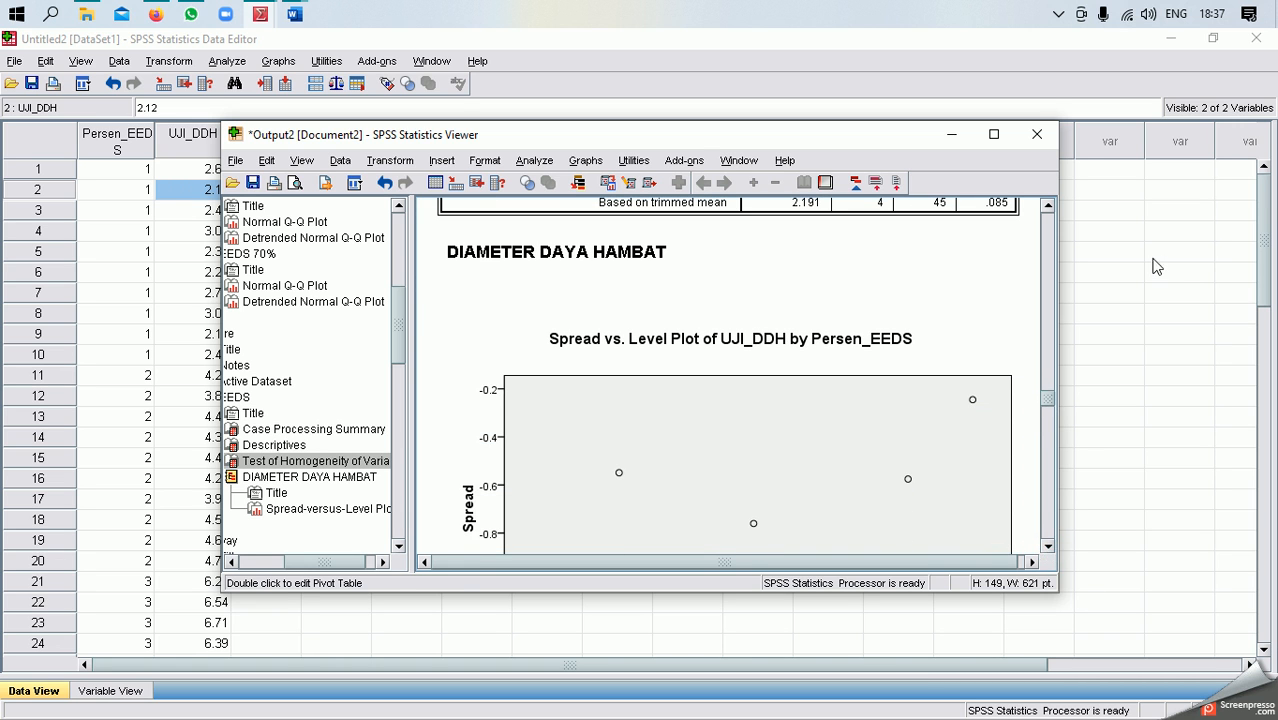
pyautogui.click(953, 136)
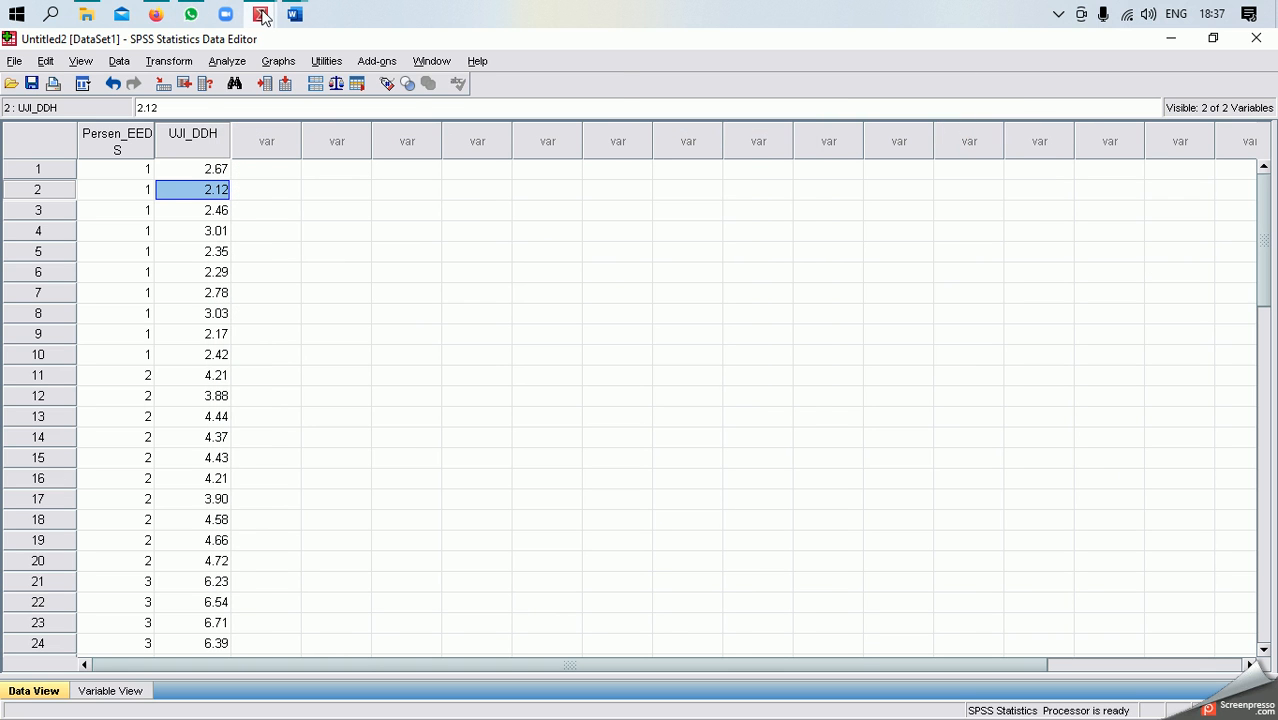
# Open the One-Way ANOVA analysis with DIAMETER DAYA HAMBAT as the dependent variable and EEDS [Persen_EEDS] as the factor
pyautogui.click(380, 252)
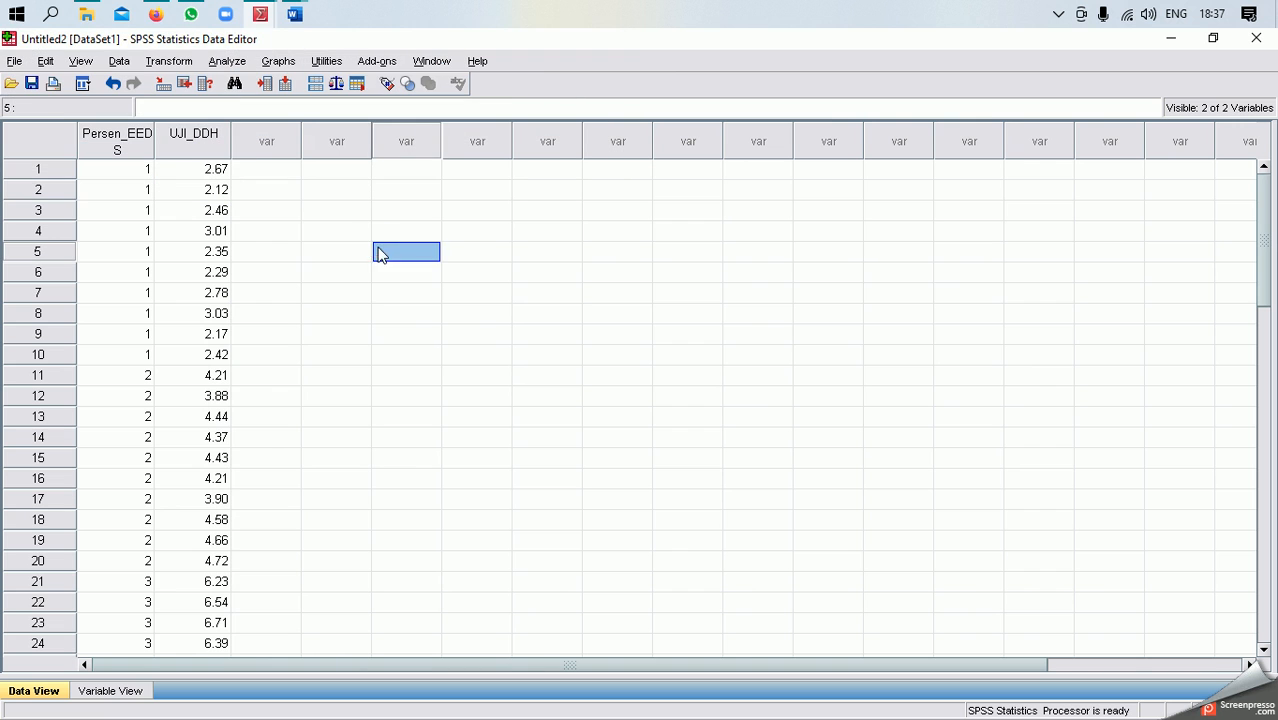
pyautogui.click(203, 255)
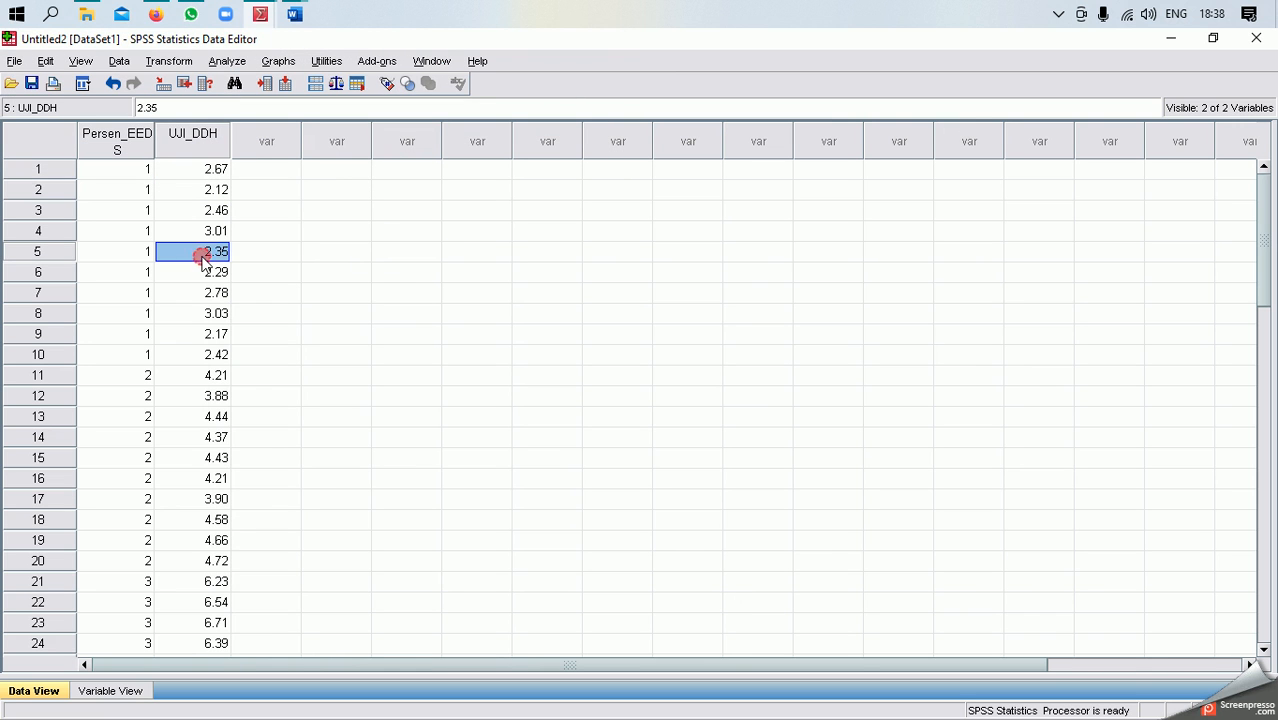
pyautogui.click(217, 66)
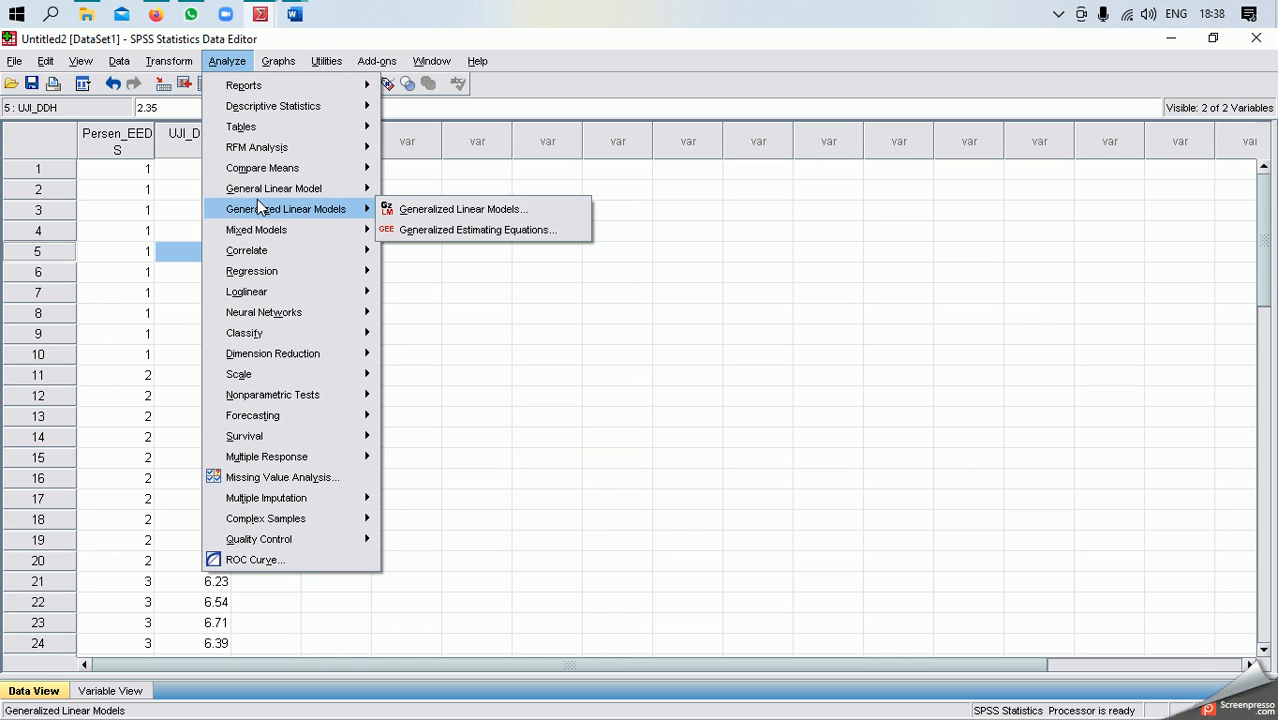
pyautogui.moveTo(261, 172)
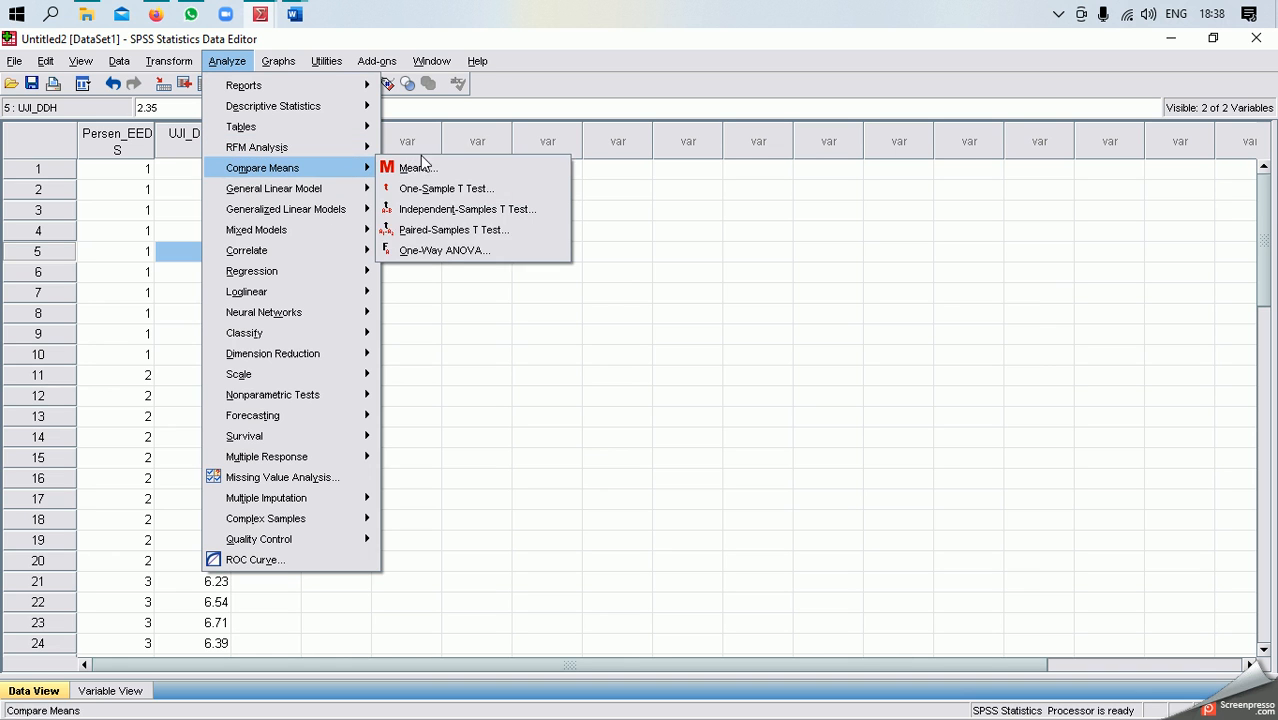
pyautogui.click(441, 250)
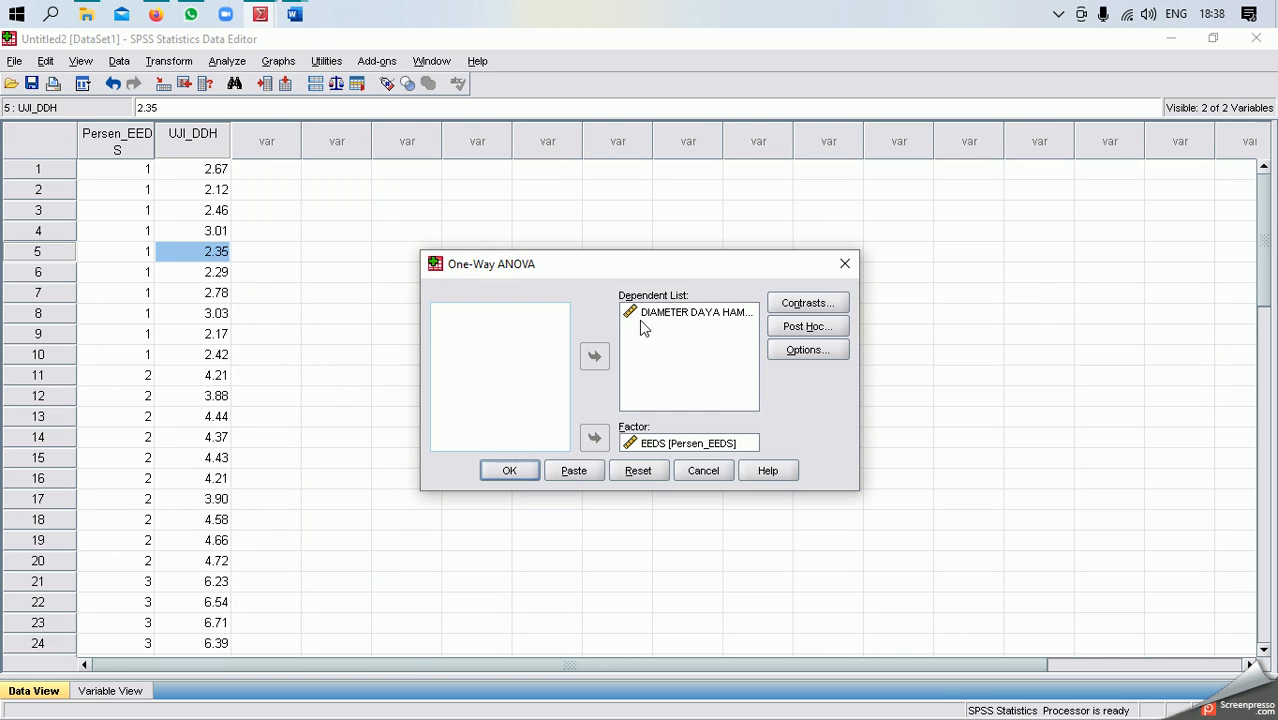
pyautogui.click(667, 313)
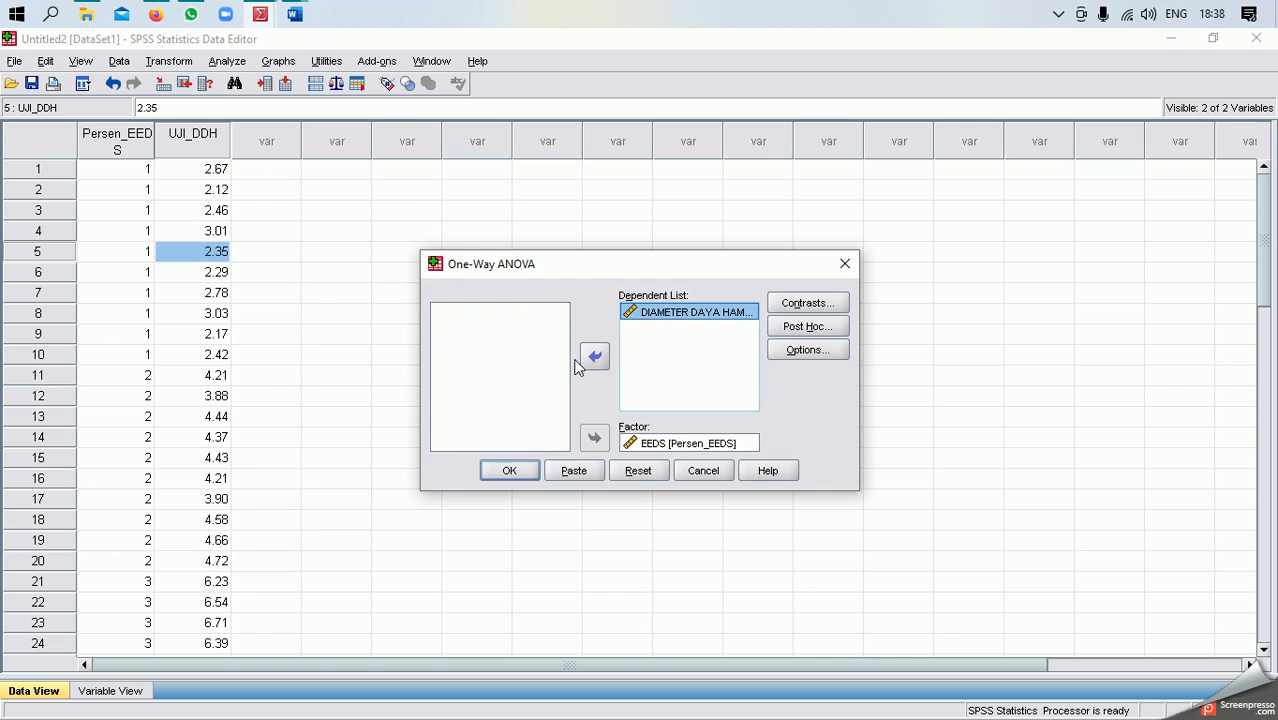
pyautogui.click(593, 355)
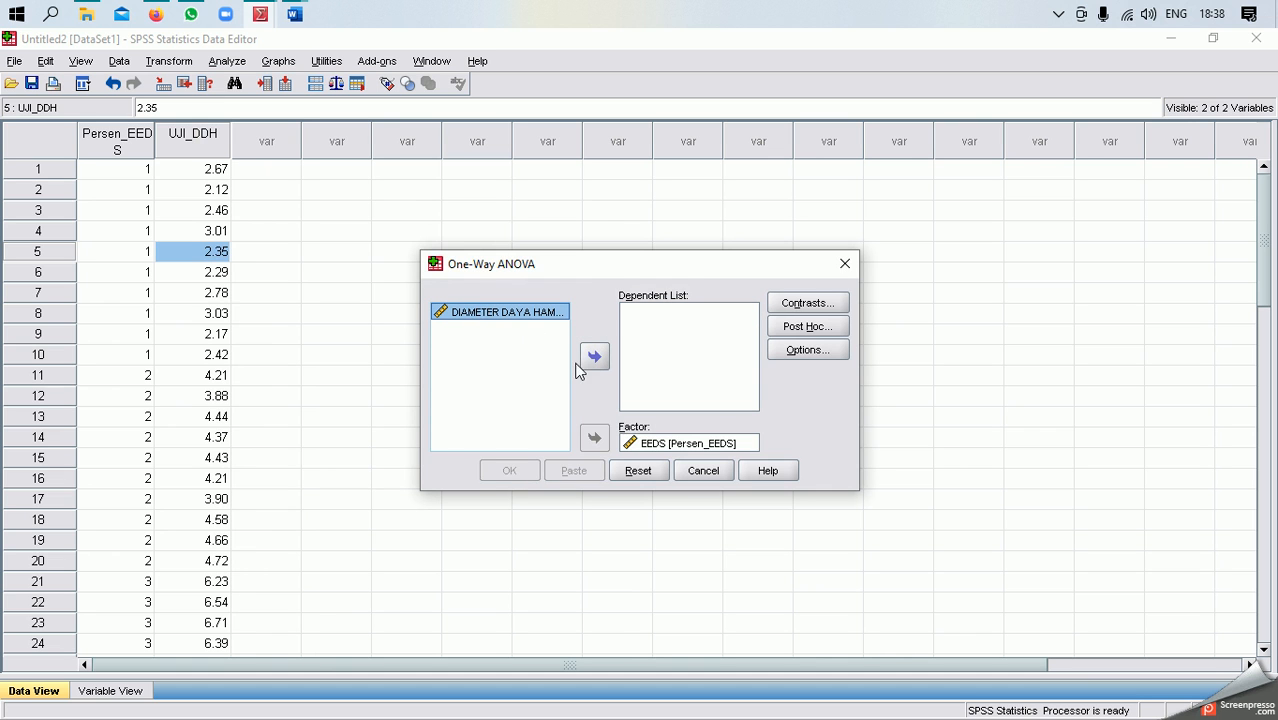
pyautogui.click(594, 358)
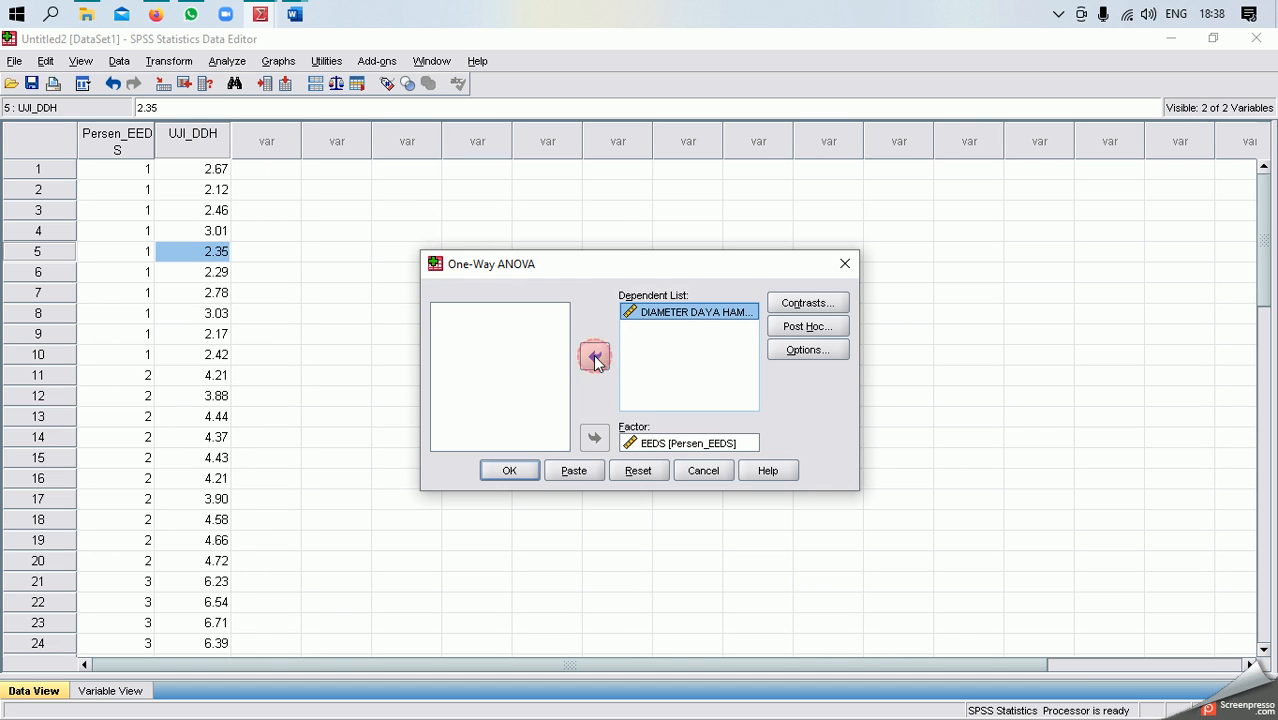
pyautogui.click(648, 444)
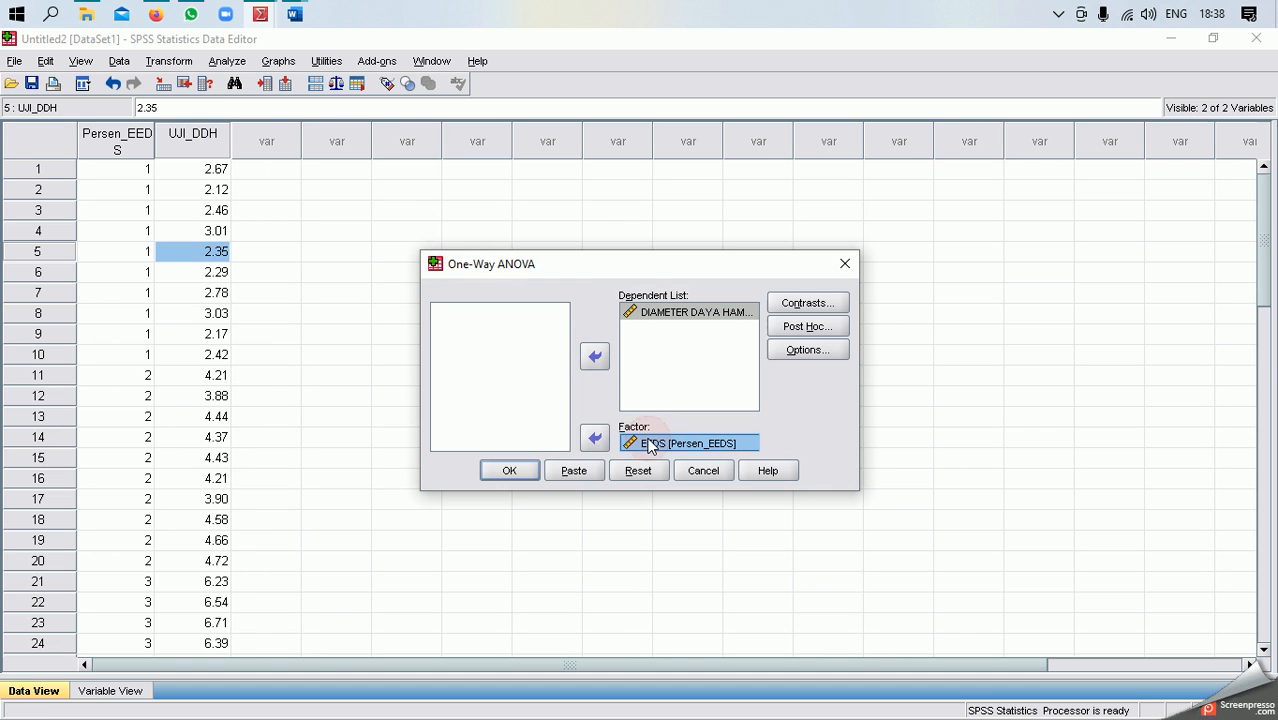
pyautogui.click(594, 438)
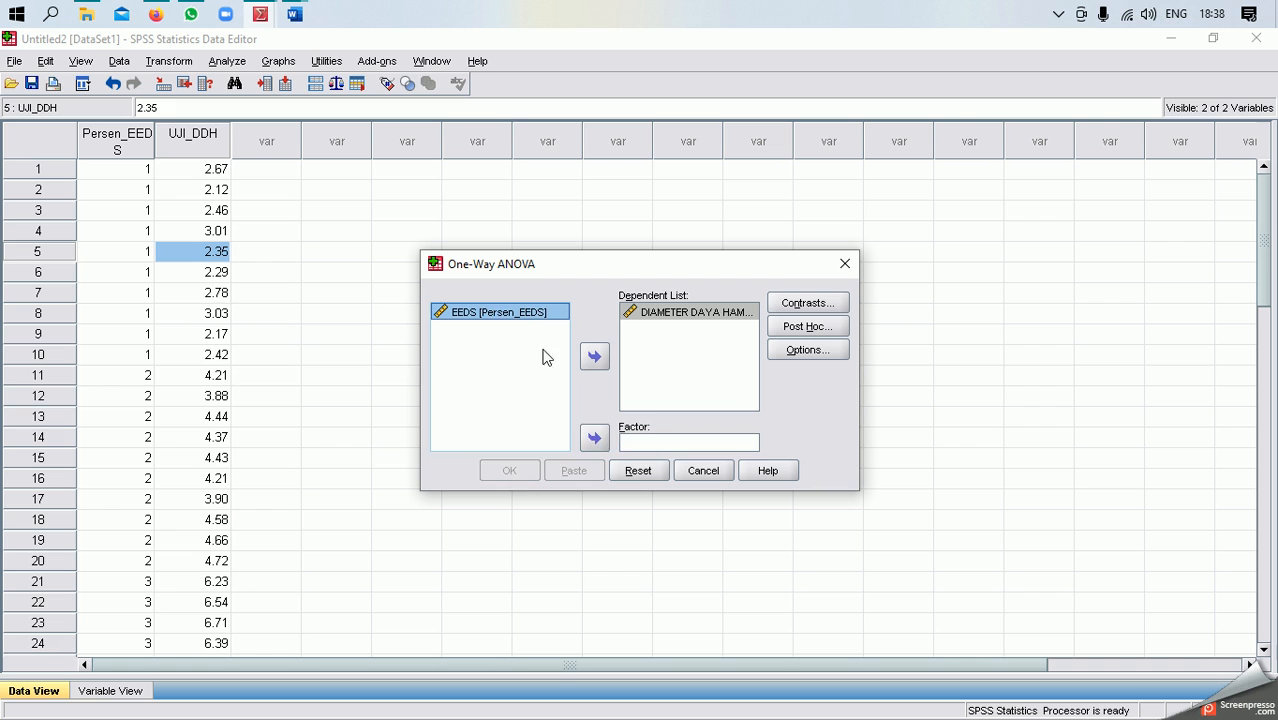
pyautogui.click(594, 438)
# Use the Tukey post hoc test at significance level 0.05 and run the One-Way ANOVA
pyautogui.click(807, 327)
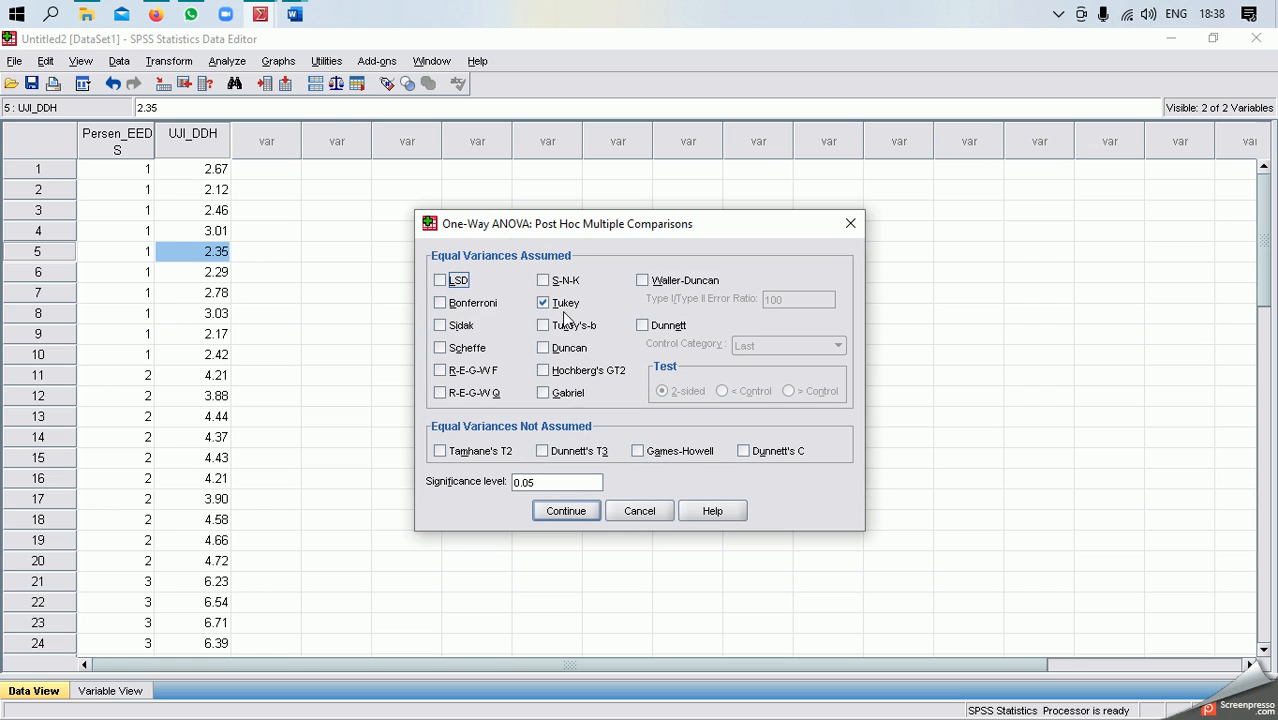
pyautogui.click(566, 512)
pyautogui.click(511, 471)
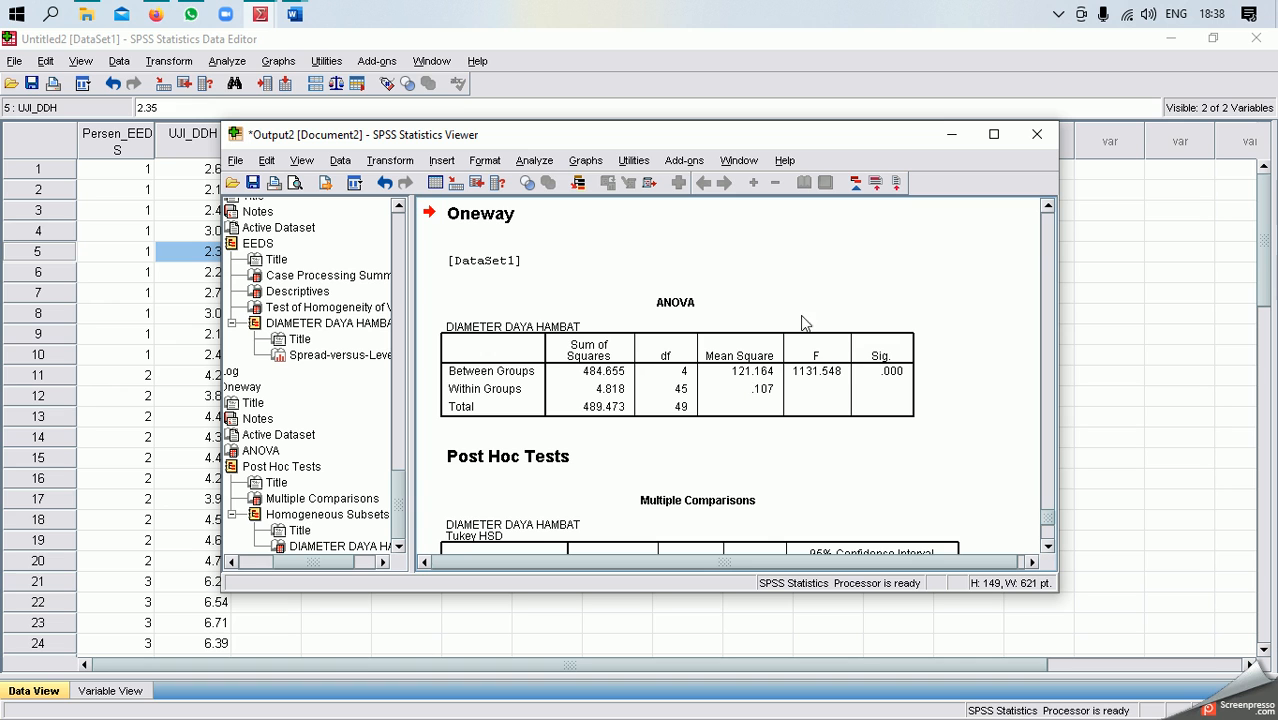
# Examine the ANOVA, Tukey multiple comparisons and homogeneous subsets tables for DIAMETER DAYA HAMBAT, and minimize the output viewer
pyautogui.click(1047, 547)
pyautogui.click(1047, 547)
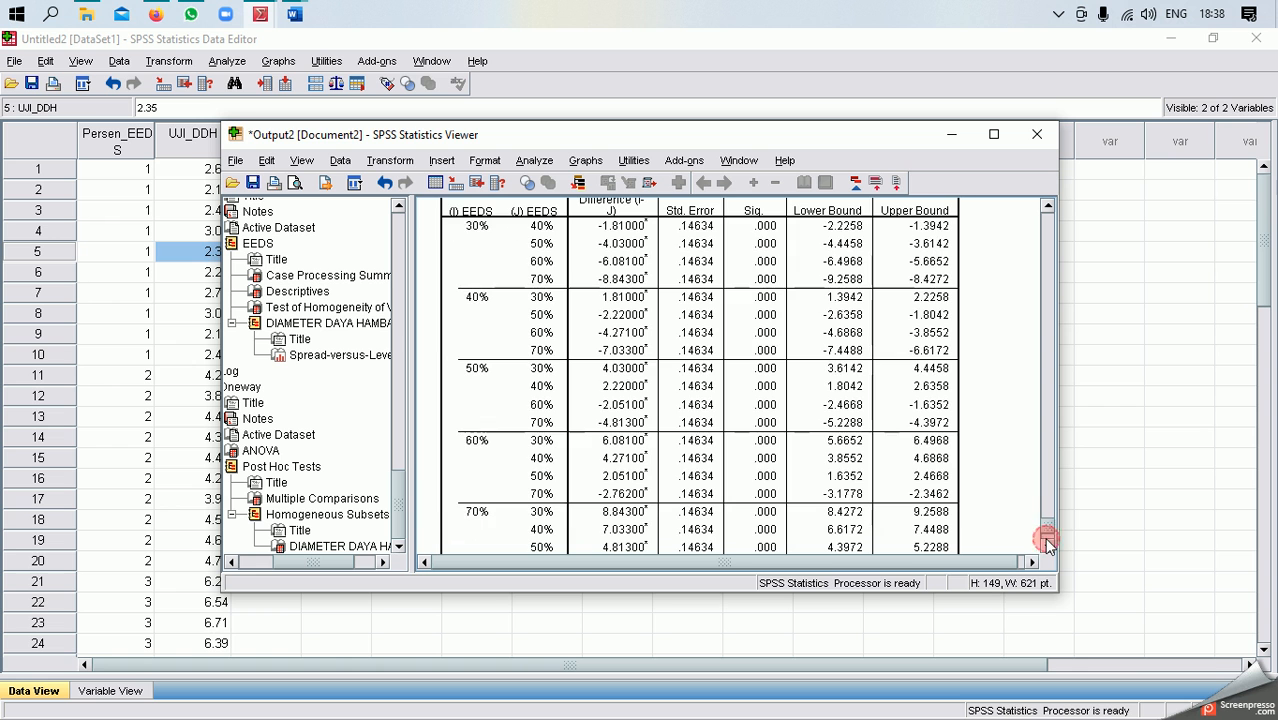
pyautogui.click(1048, 518)
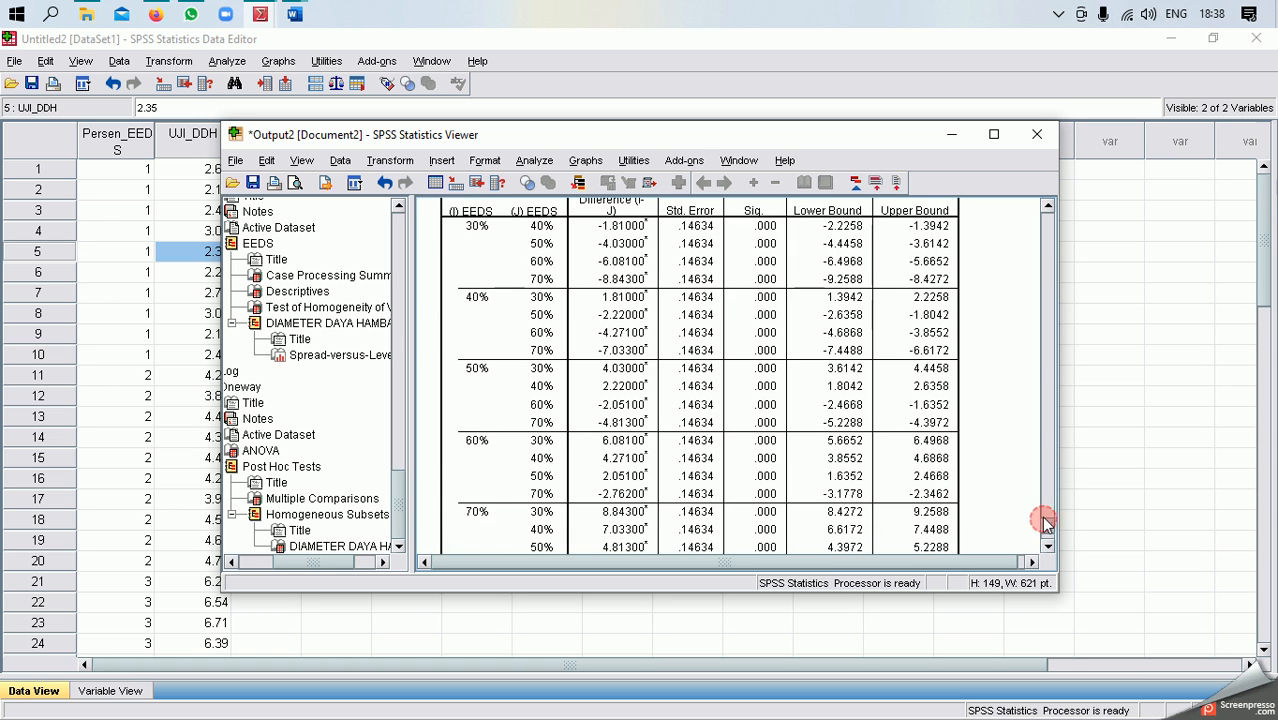
pyautogui.moveTo(1047, 515); pyautogui.dragTo(1047, 535)
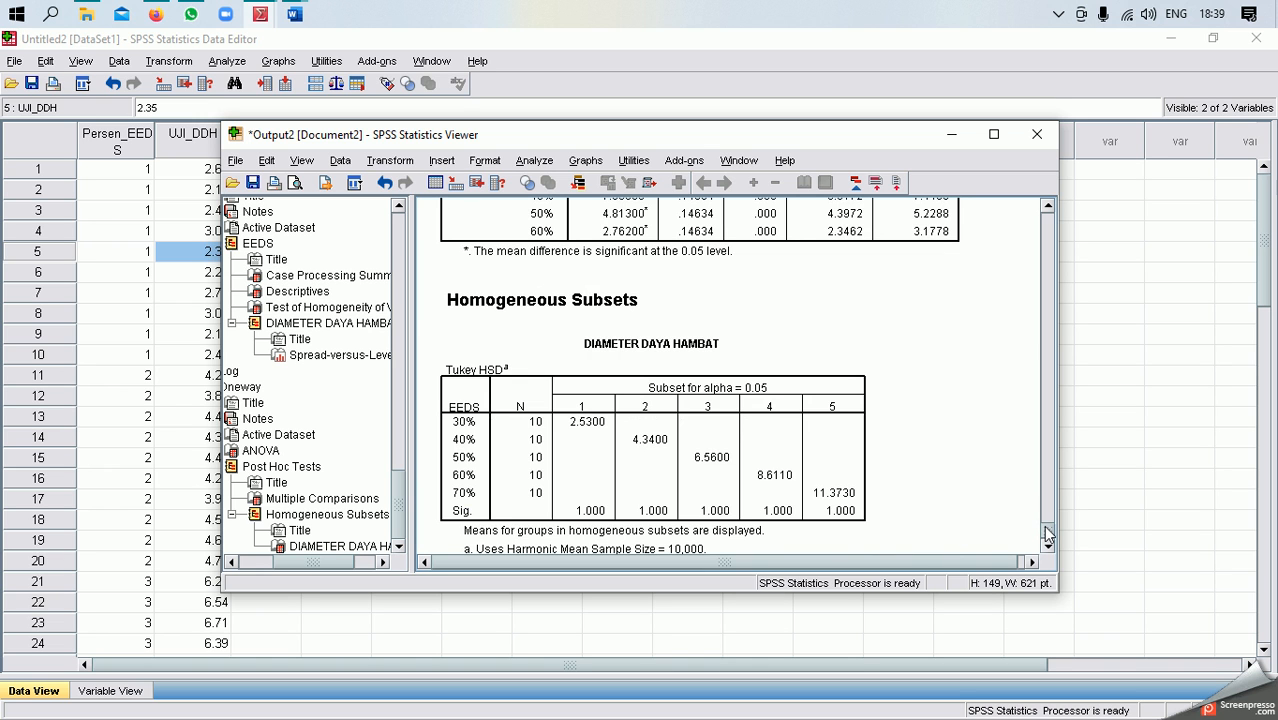
pyautogui.moveTo(1045, 533); pyautogui.dragTo(1047, 520)
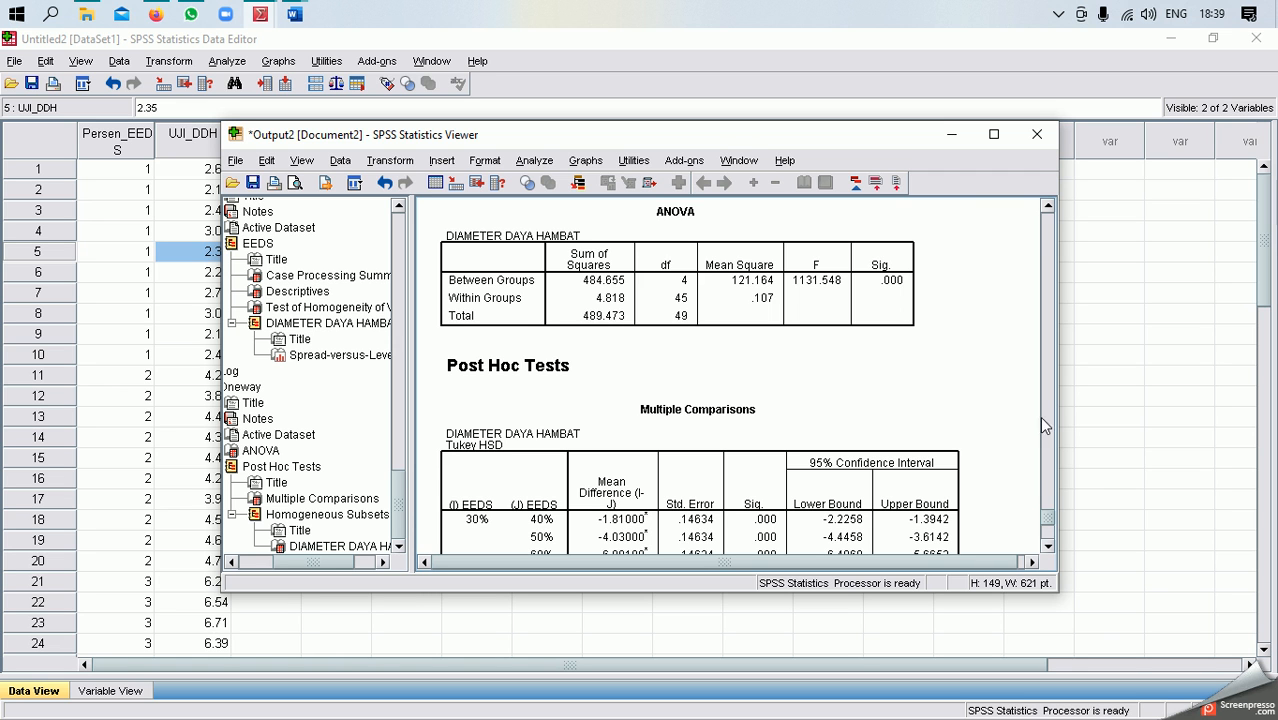
pyautogui.scroll(-6, 1048, 528)
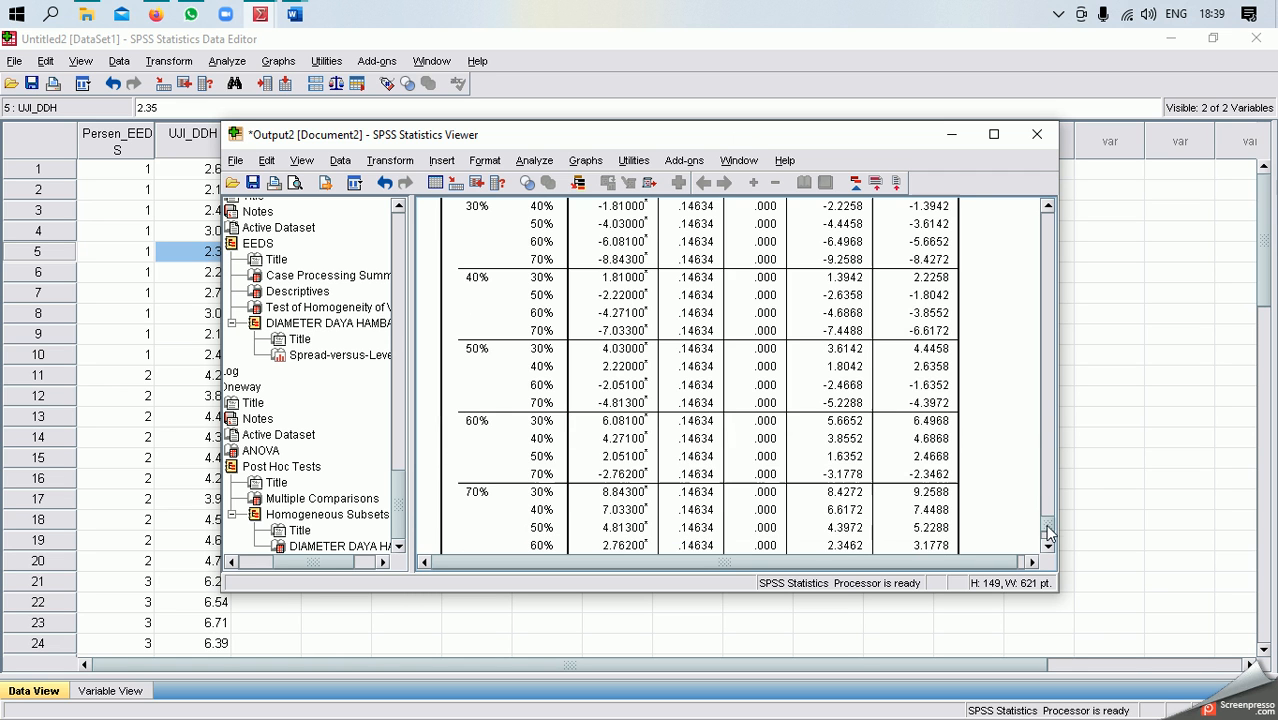
pyautogui.click(953, 135)
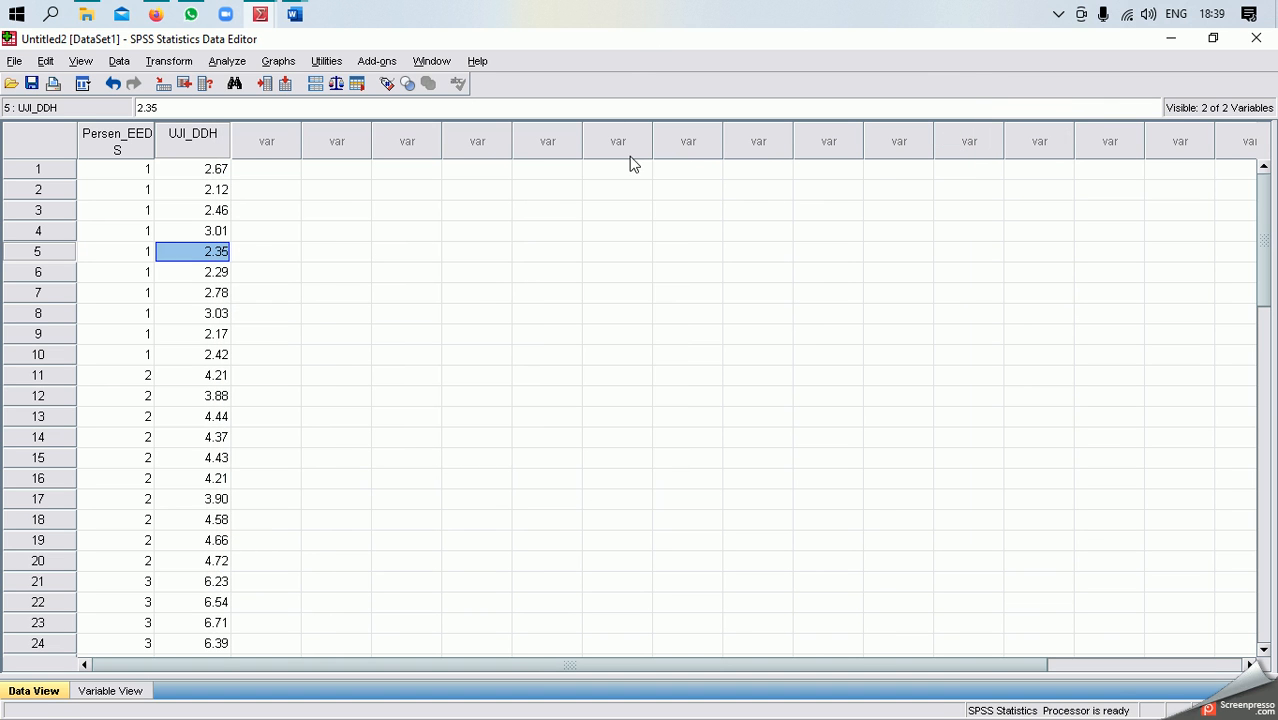
# Minimize both data editor windows and the Word document to show the desktop
pyautogui.click(1171, 45)
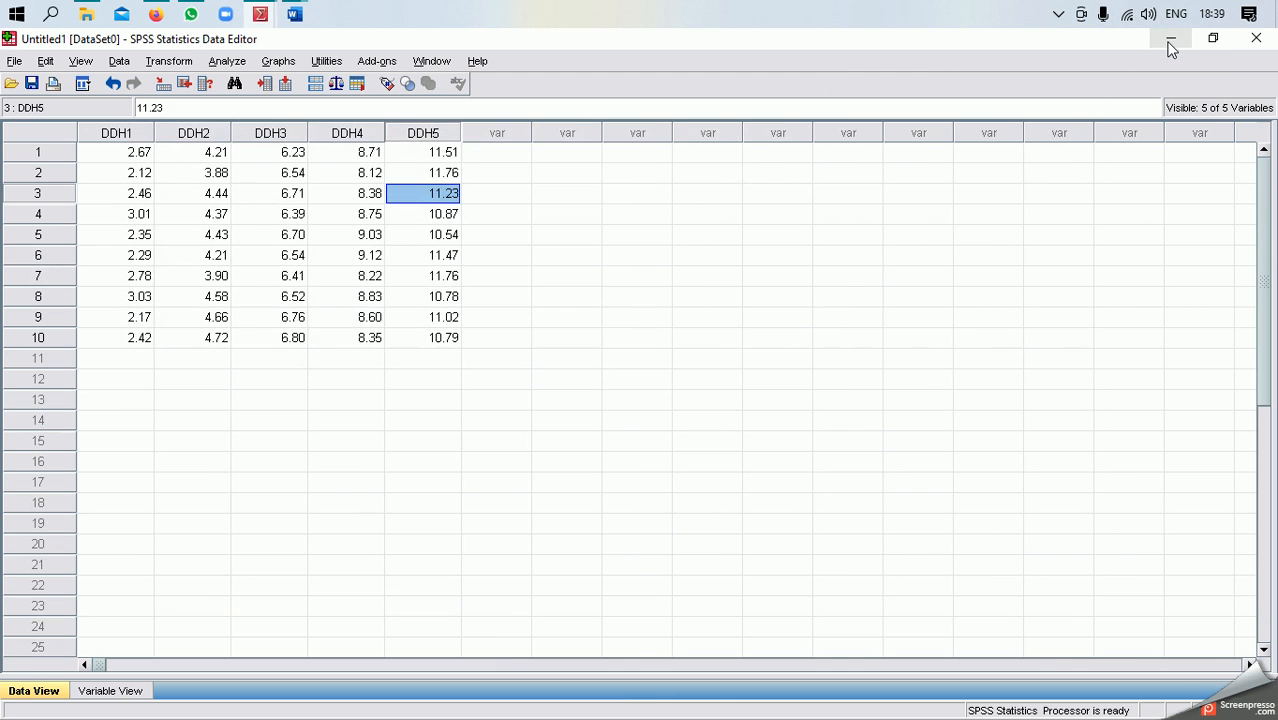
pyautogui.click(1171, 45)
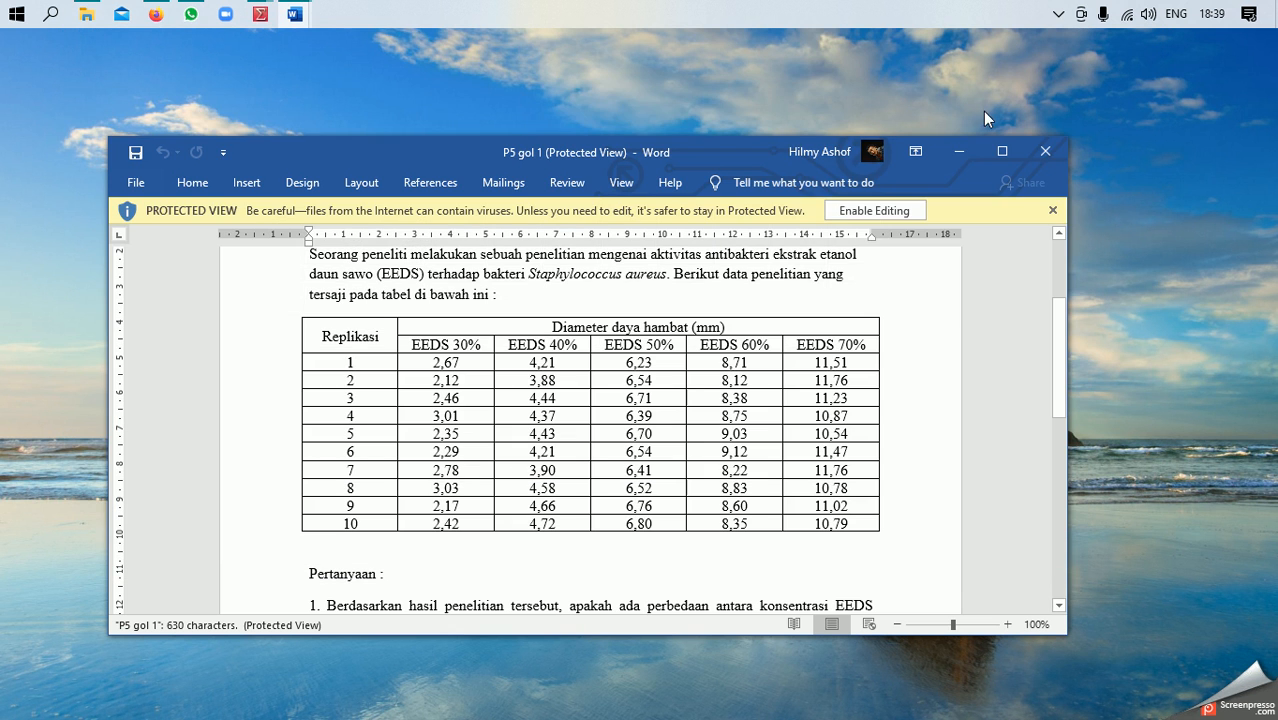
pyautogui.click(955, 148)
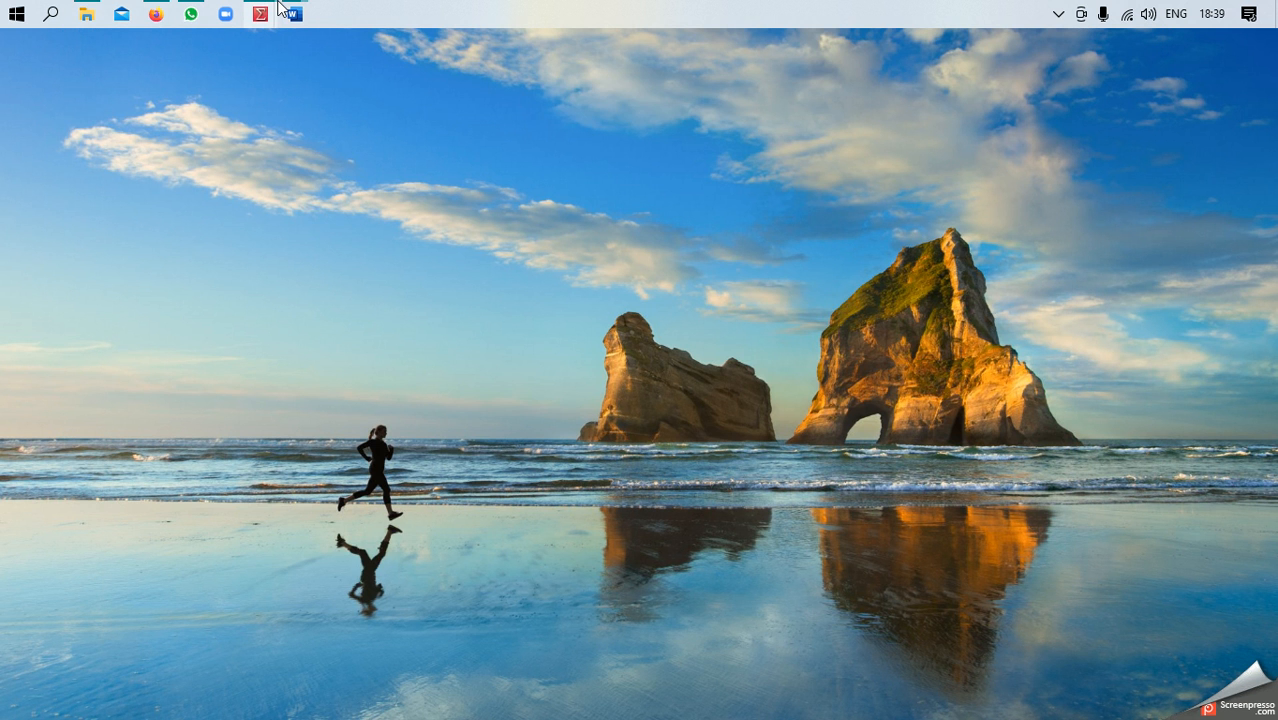